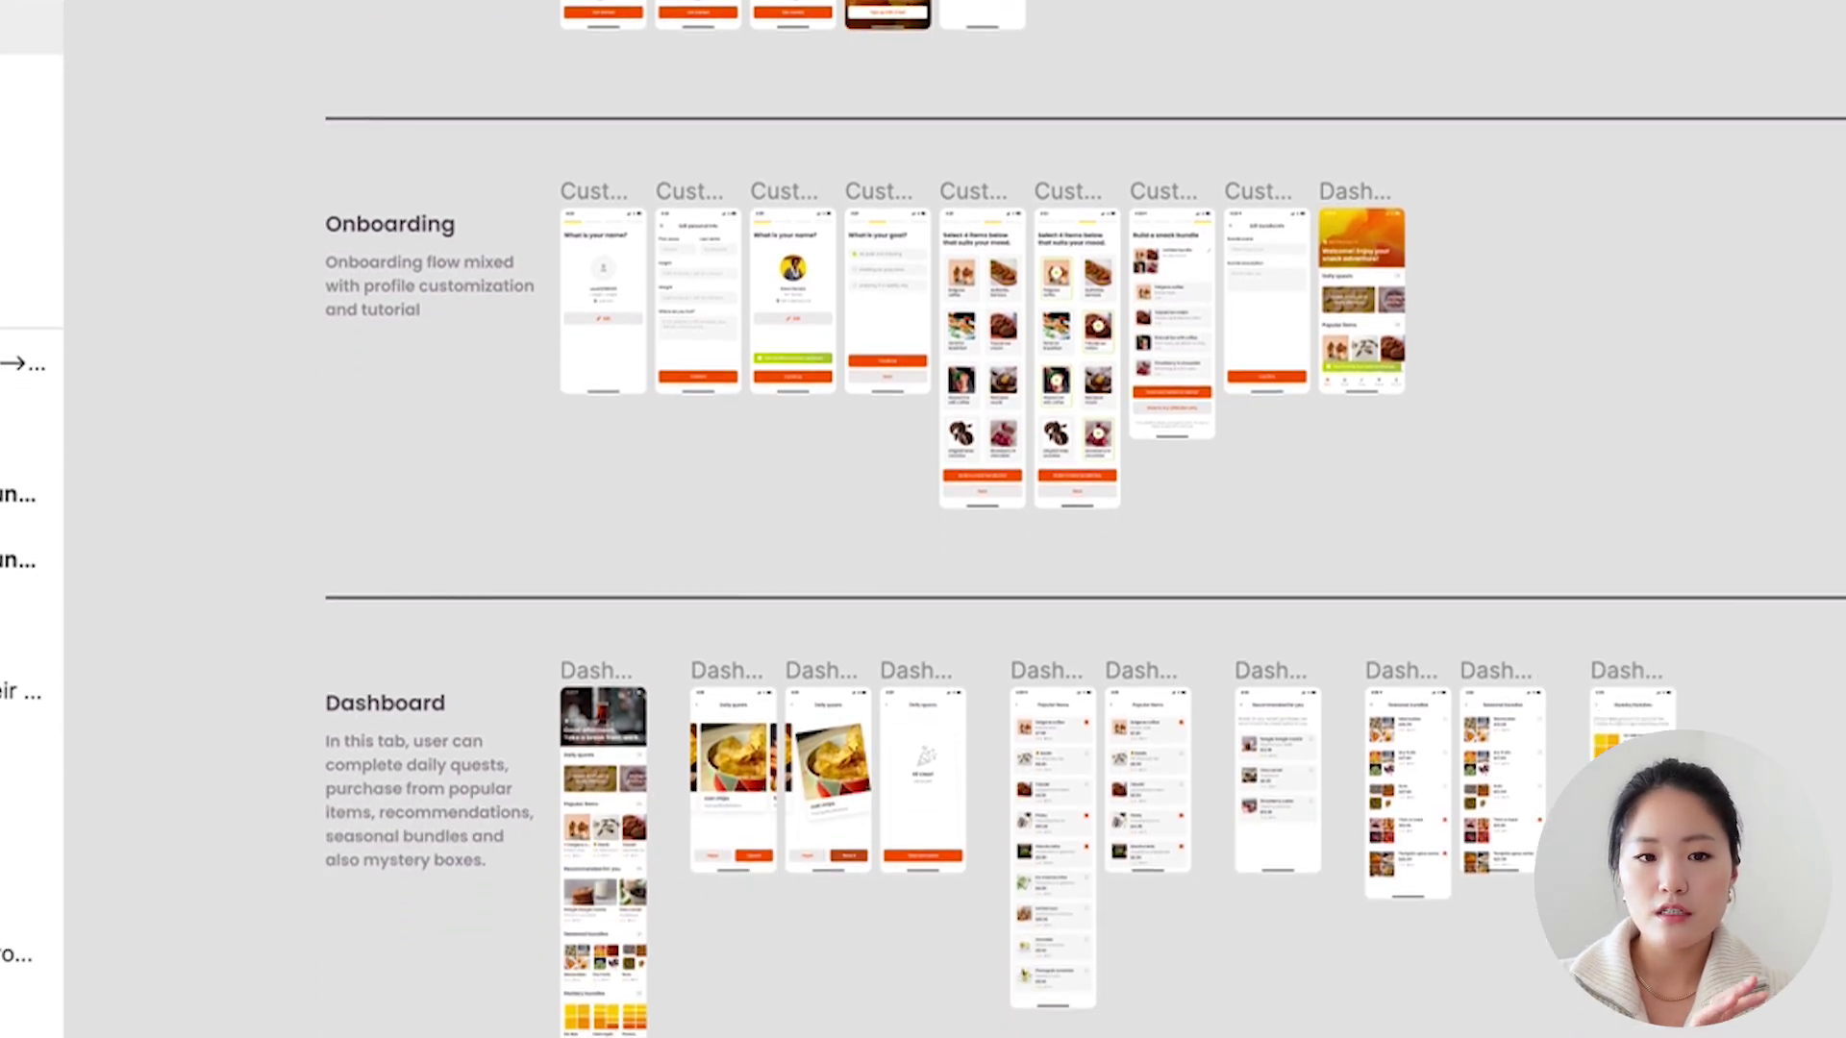
Step: Switch to the User Flows page and bring the Snack Overflow welcome screens into view
scroll(923, 519, "down", 3)
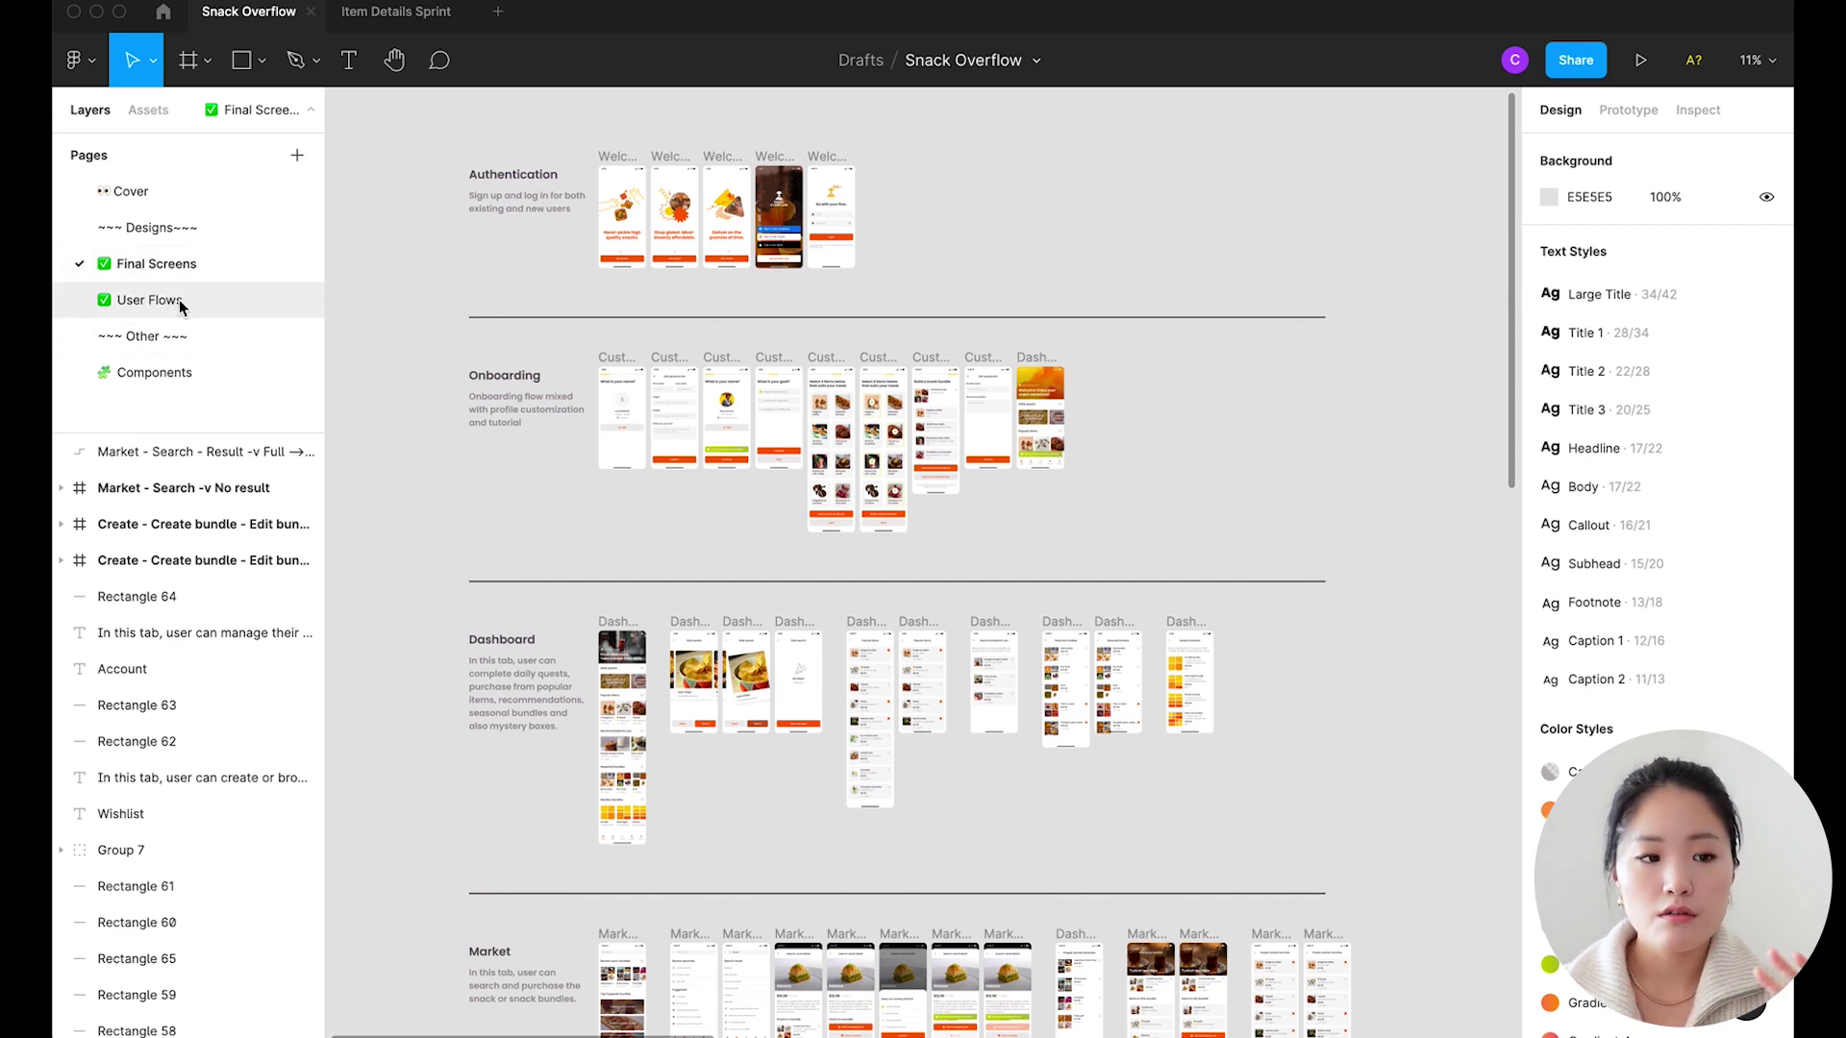
left_click(179, 304)
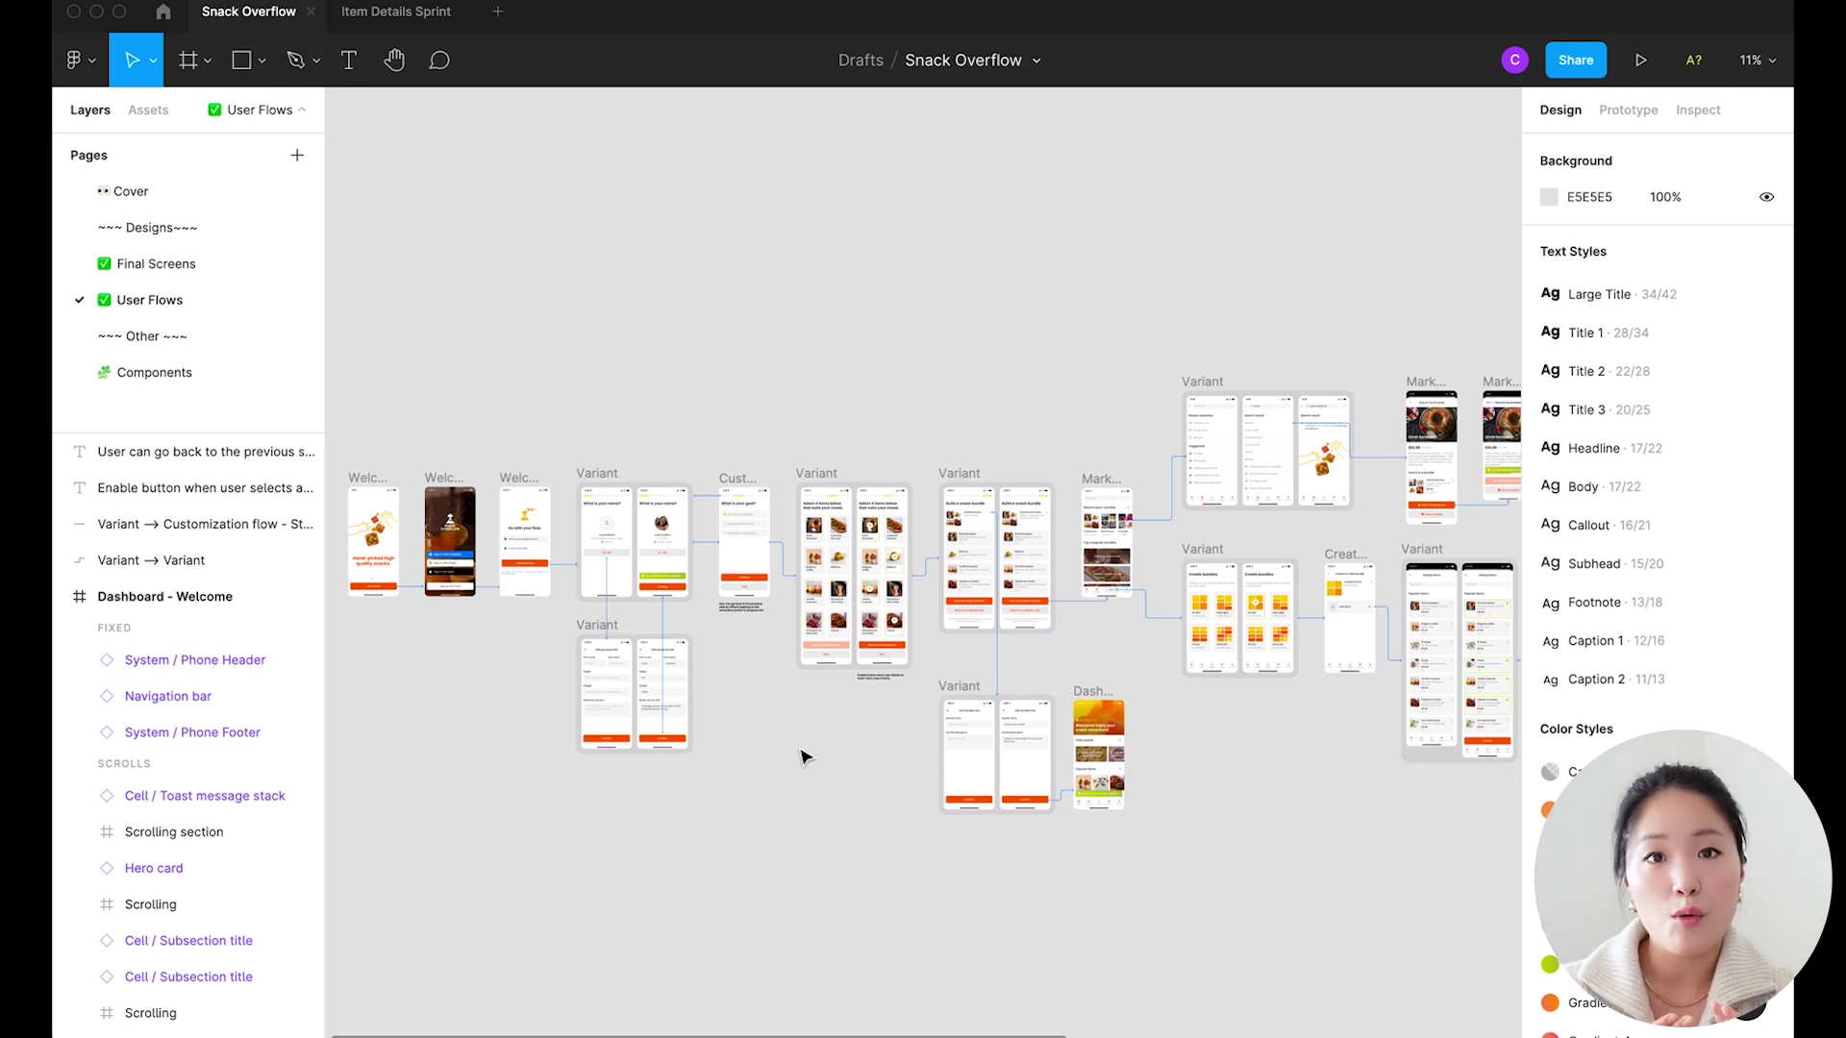
scroll(804, 758, "up", 5)
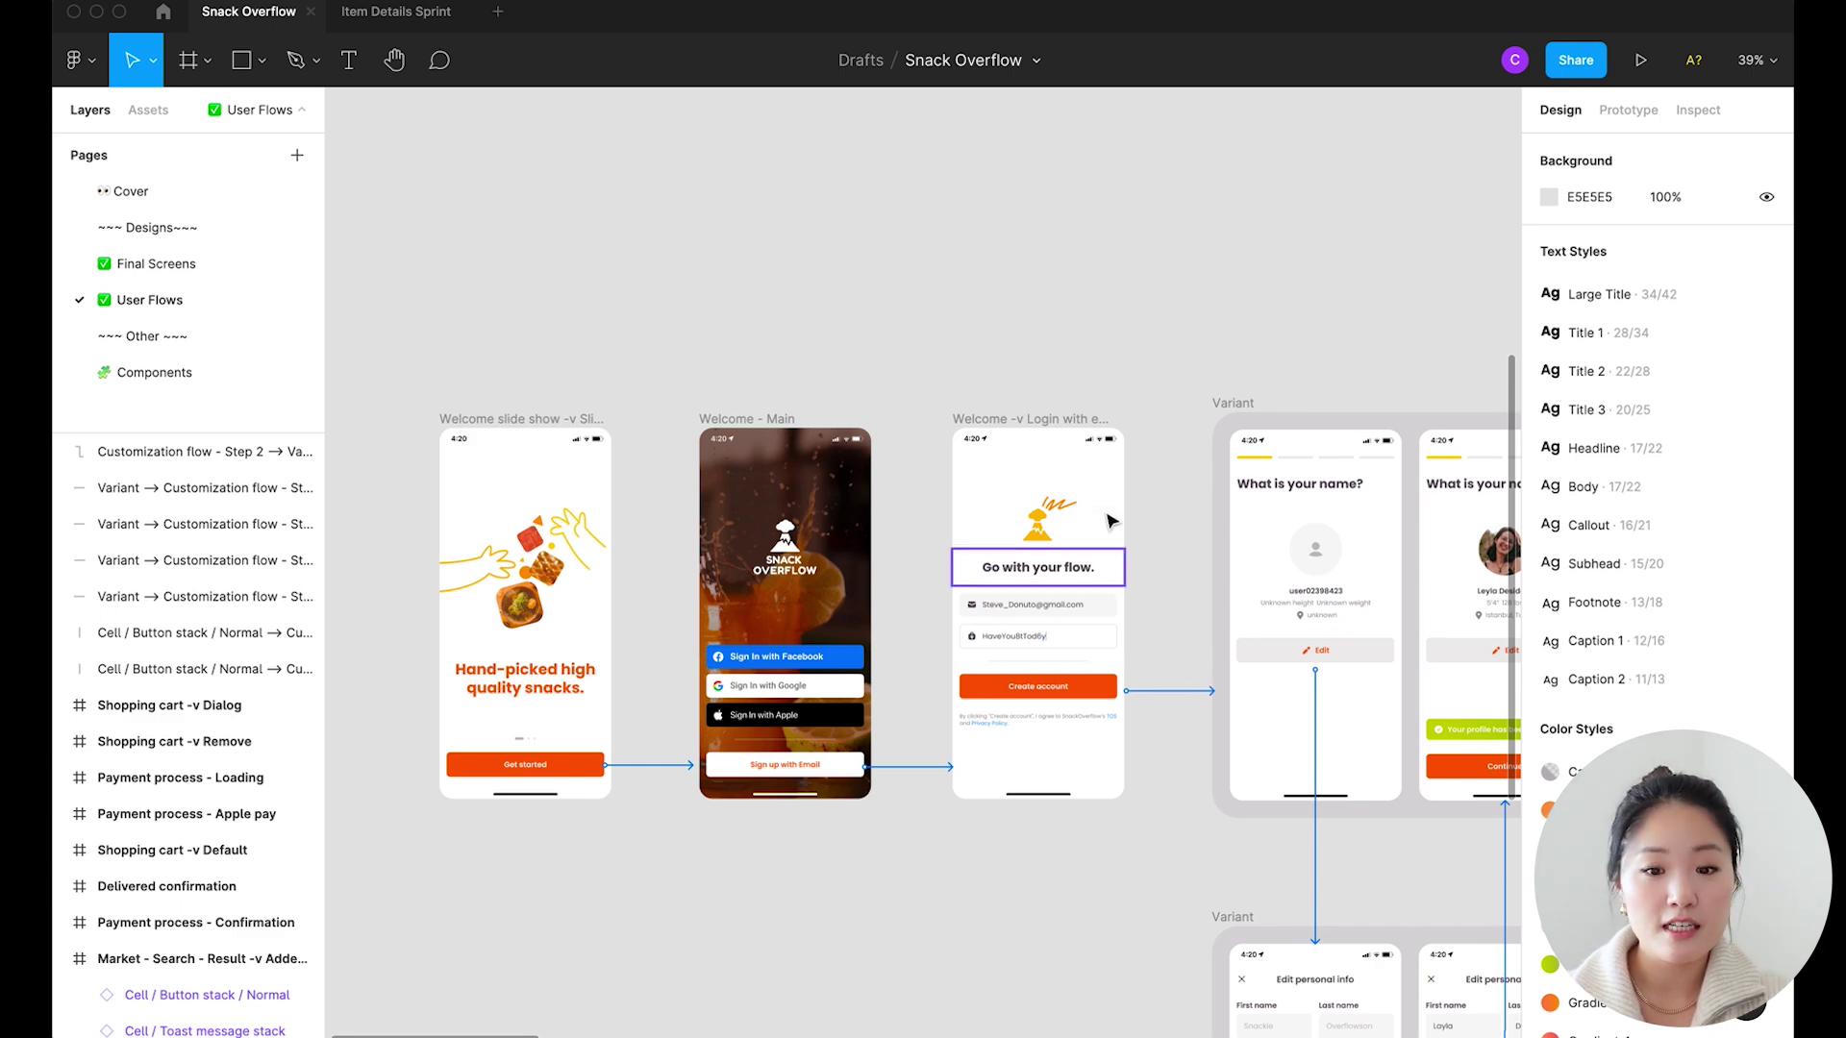
Step: Duplicate the email login screen, shift the three welcome screens left, and place the copy beside Variant
left_click_drag(1082, 426, 1082, 182)
scroll(1115, 462, "down", 1)
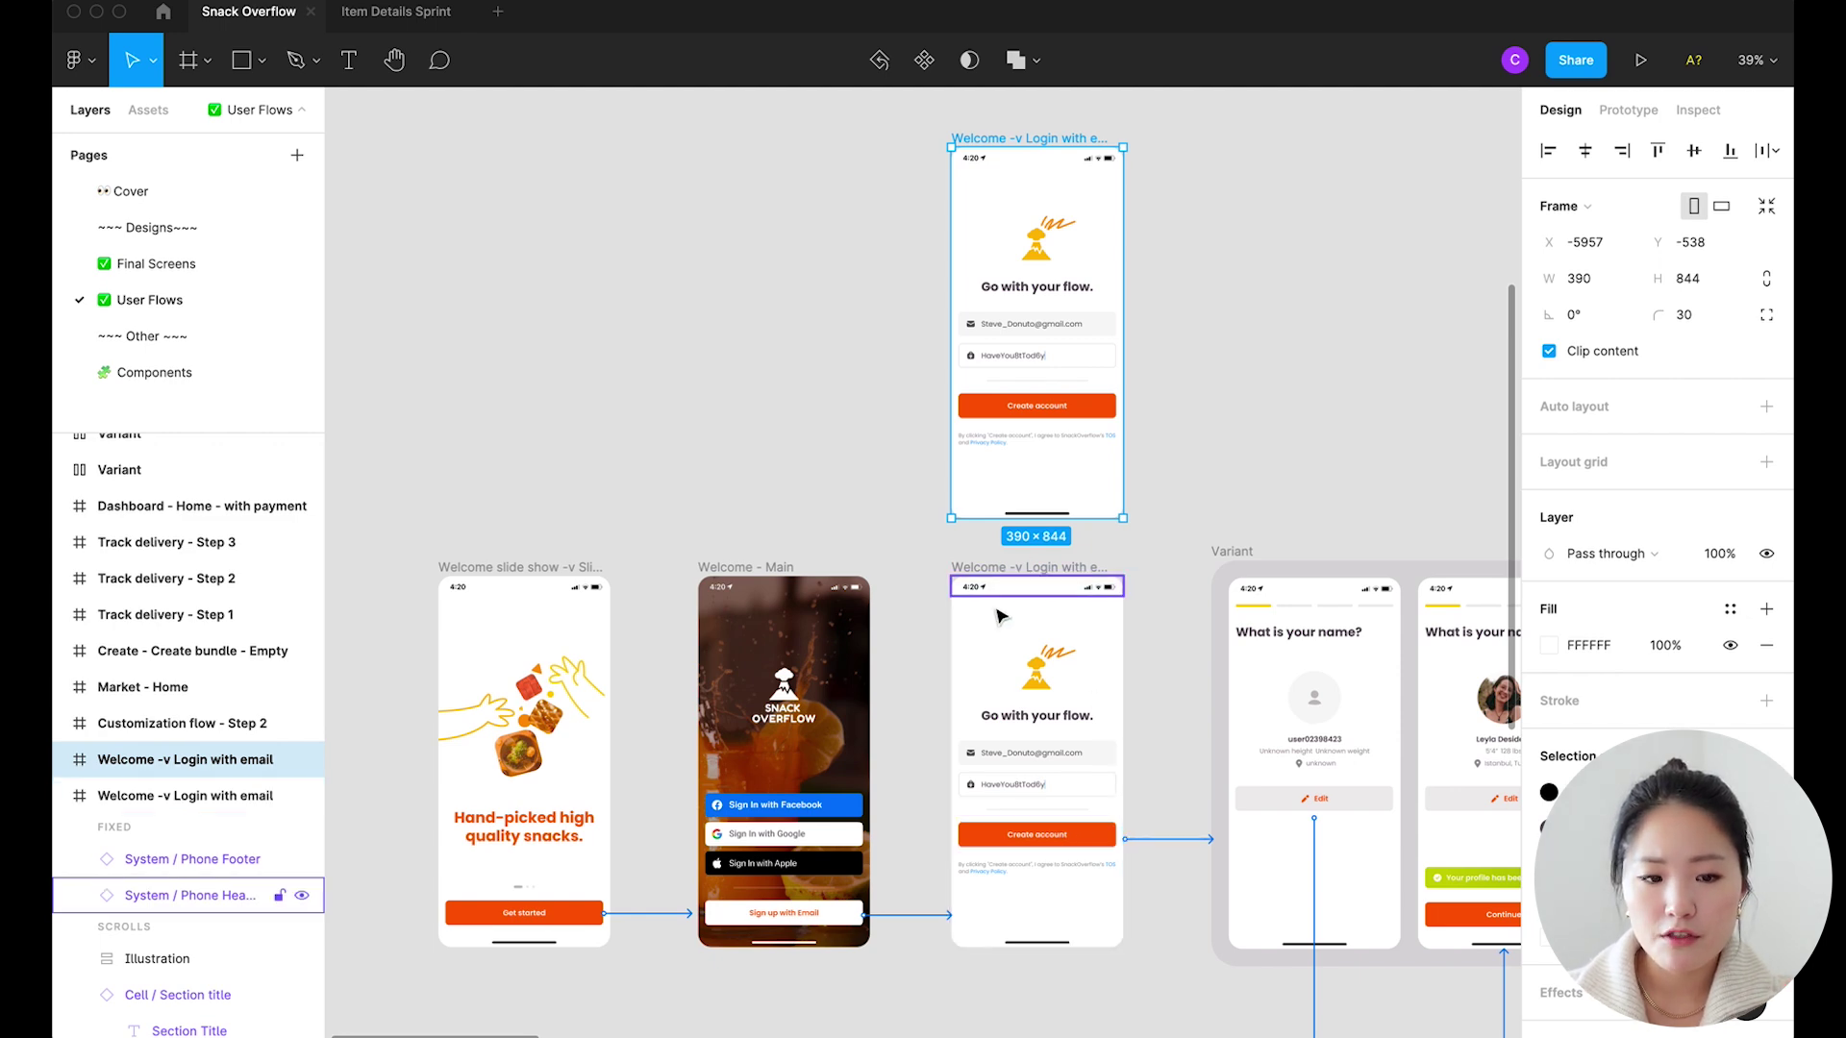
left_click_drag(399, 530, 1132, 942)
left_click_drag(1037, 716, 819, 715)
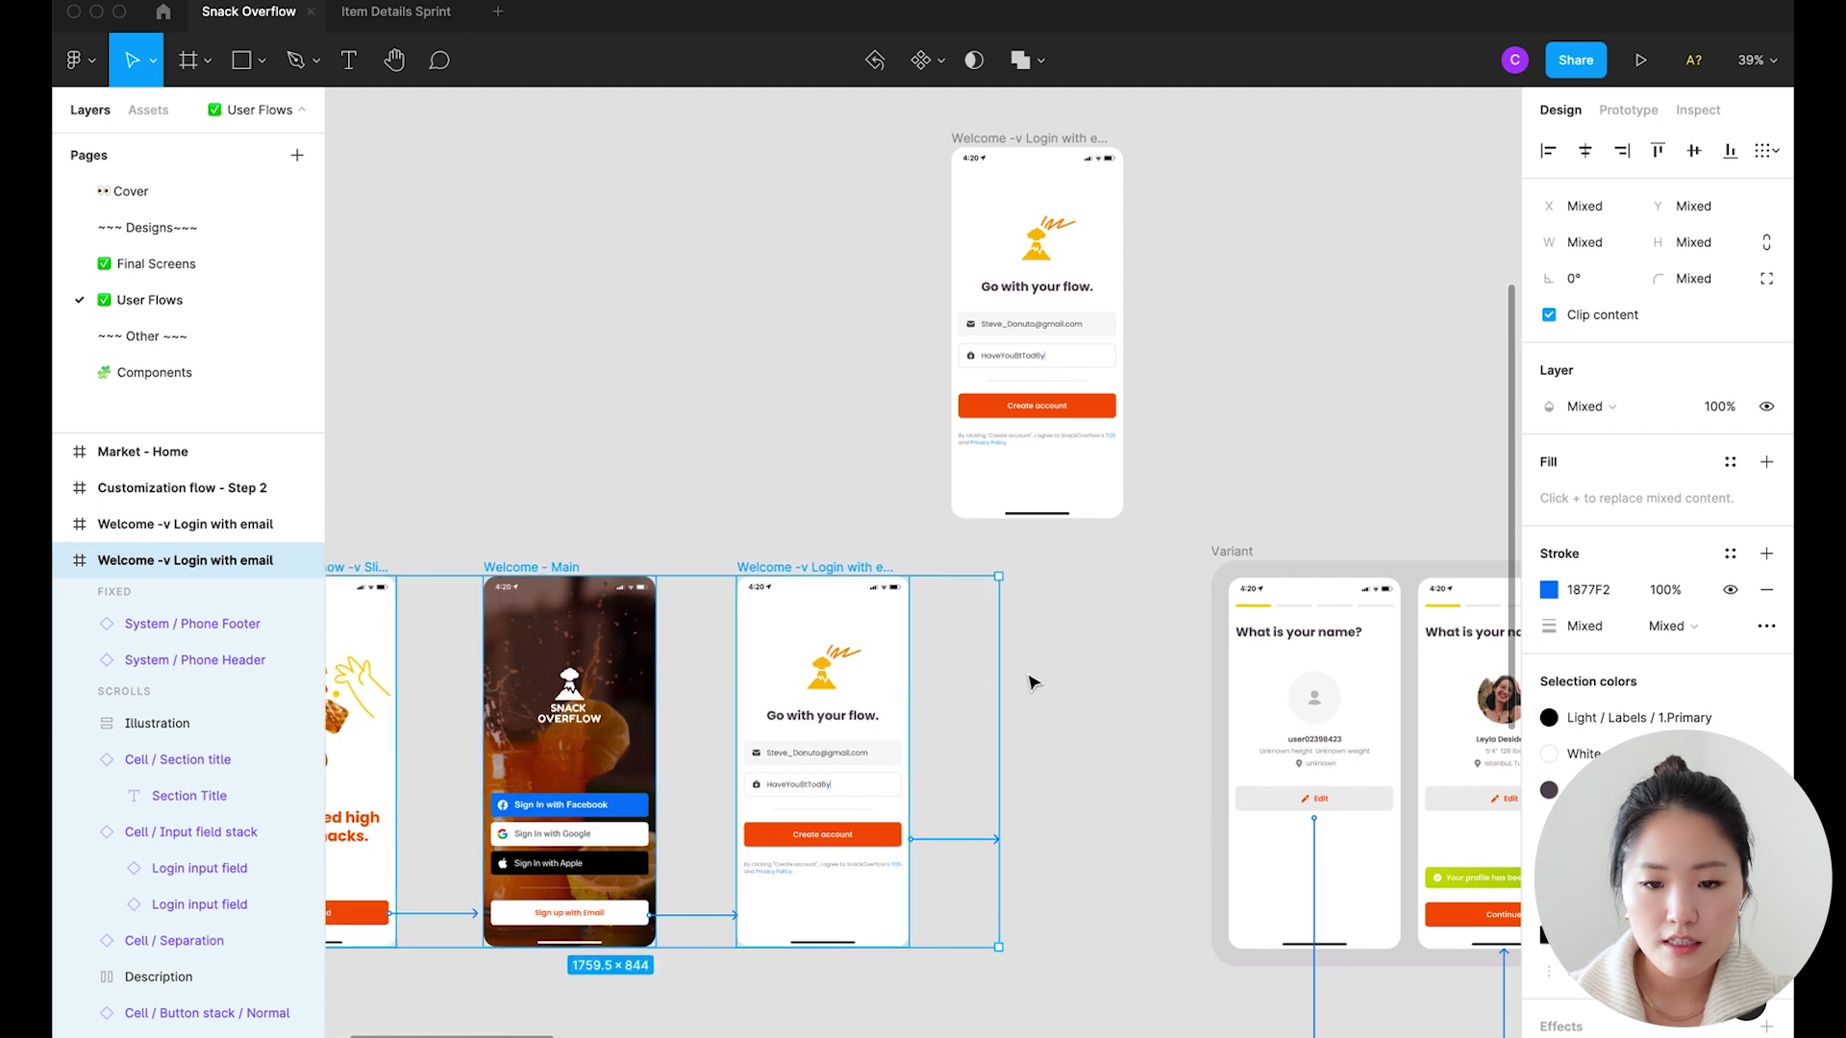
left_click(1029, 680)
left_click_drag(981, 136, 1029, 565)
scroll(1055, 502, "left", 2)
scroll(1056, 502, "left", 2)
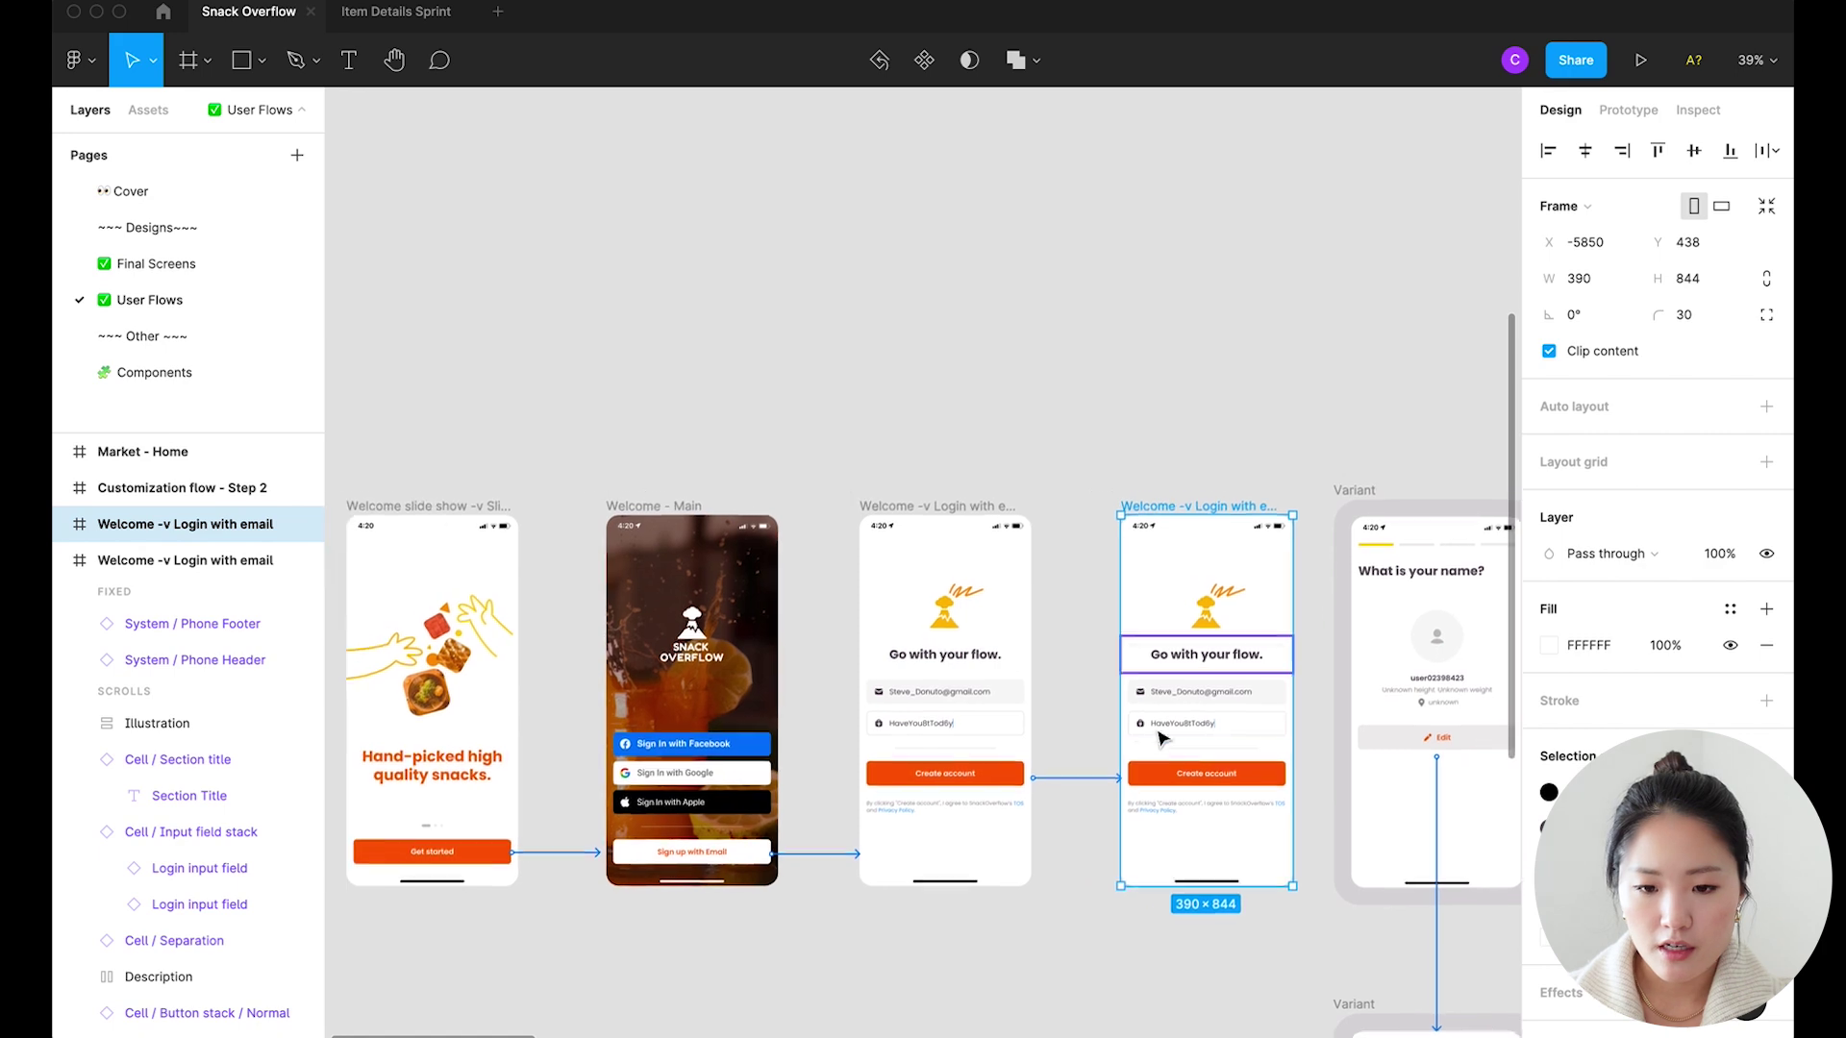
Step: Move and shorten the connector arrow between the two login screens
left_click(1075, 779)
left_click_drag(1149, 450, 1330, 456)
scroll(1330, 456, "up", 3)
scroll(1330, 456, "up", 3)
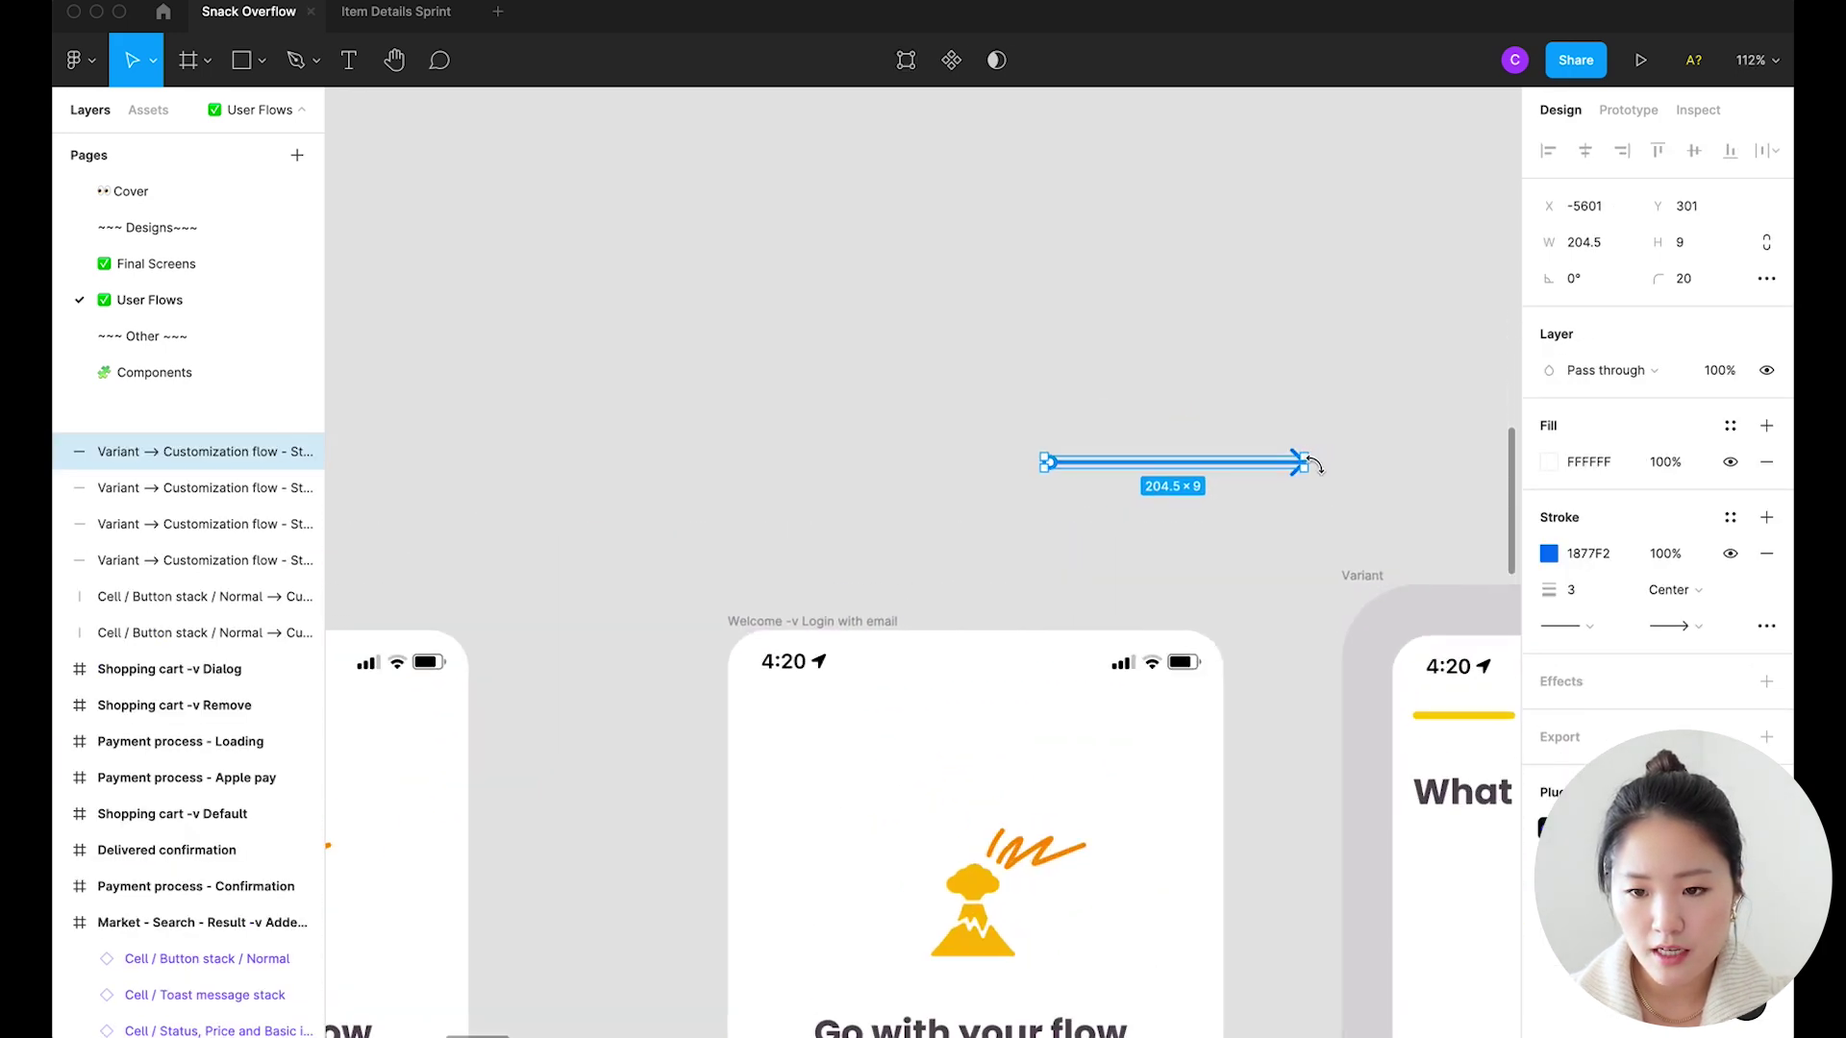
left_click_drag(1297, 462, 1314, 536)
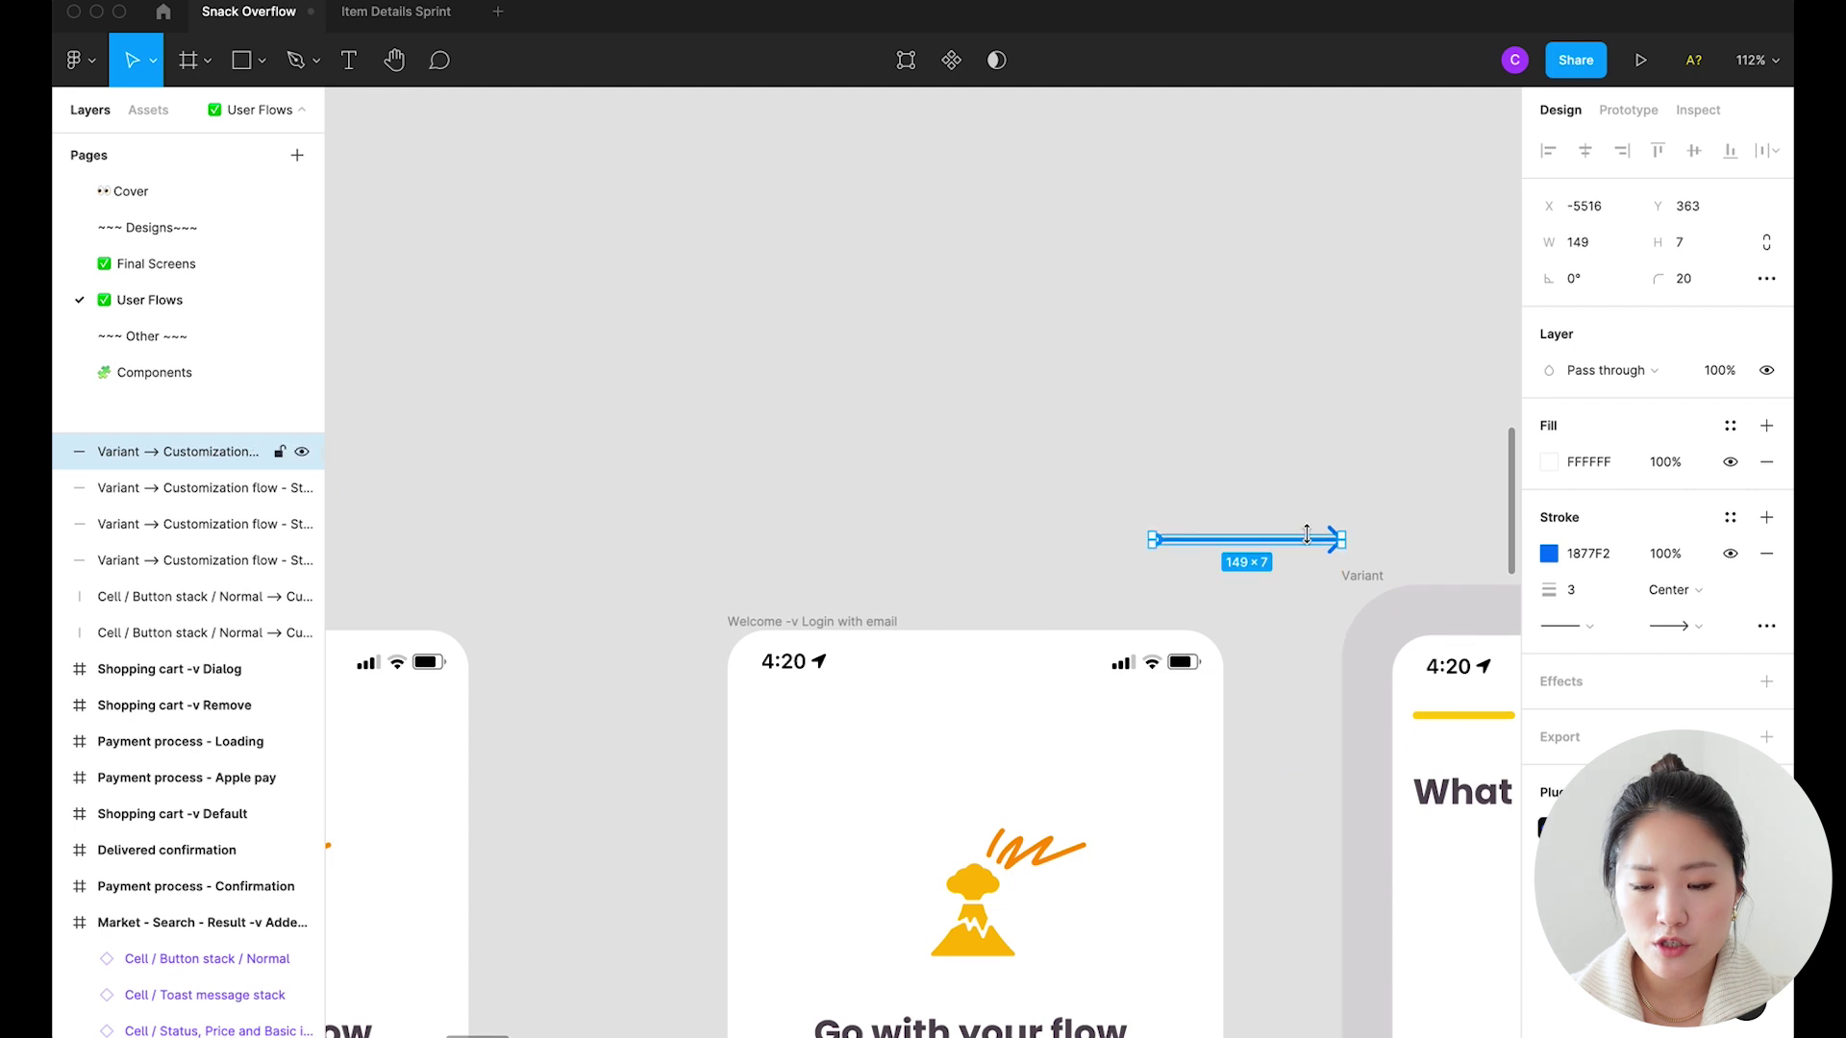
left_click(1321, 454)
scroll(1315, 445, "down", 5)
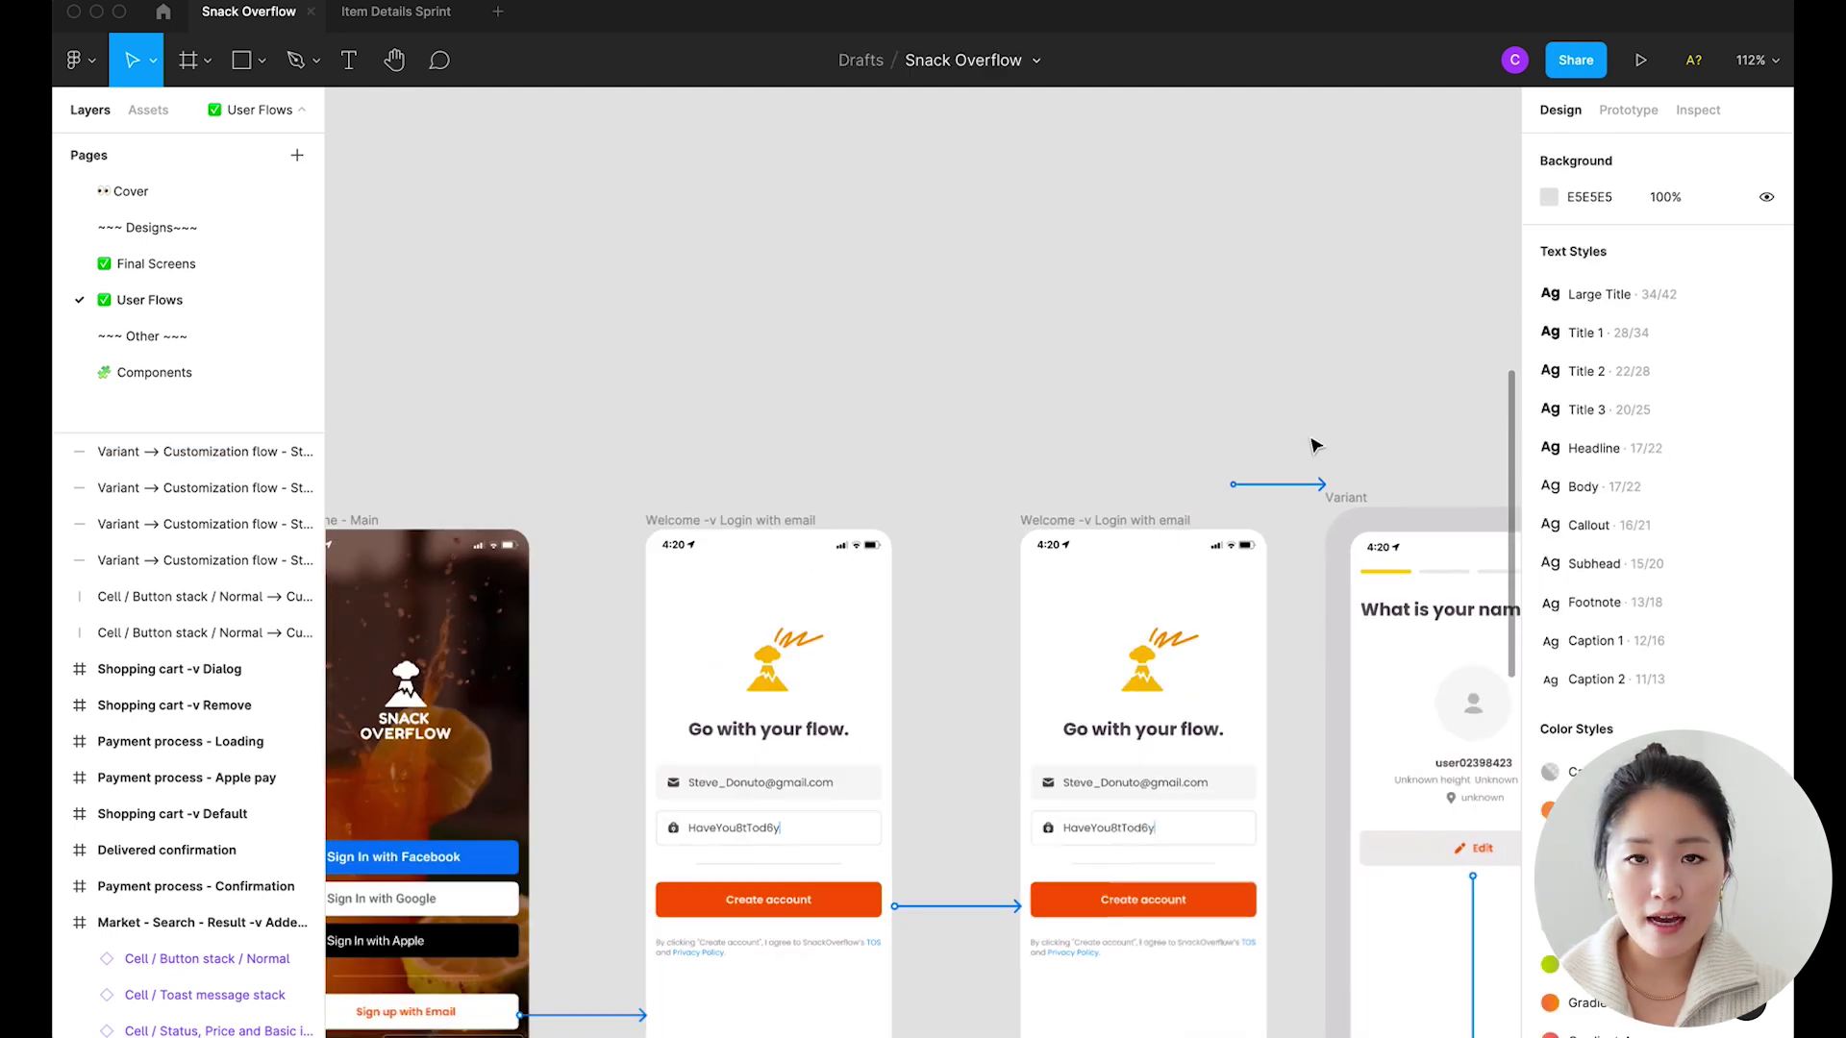
scroll(1316, 445, "right", 3)
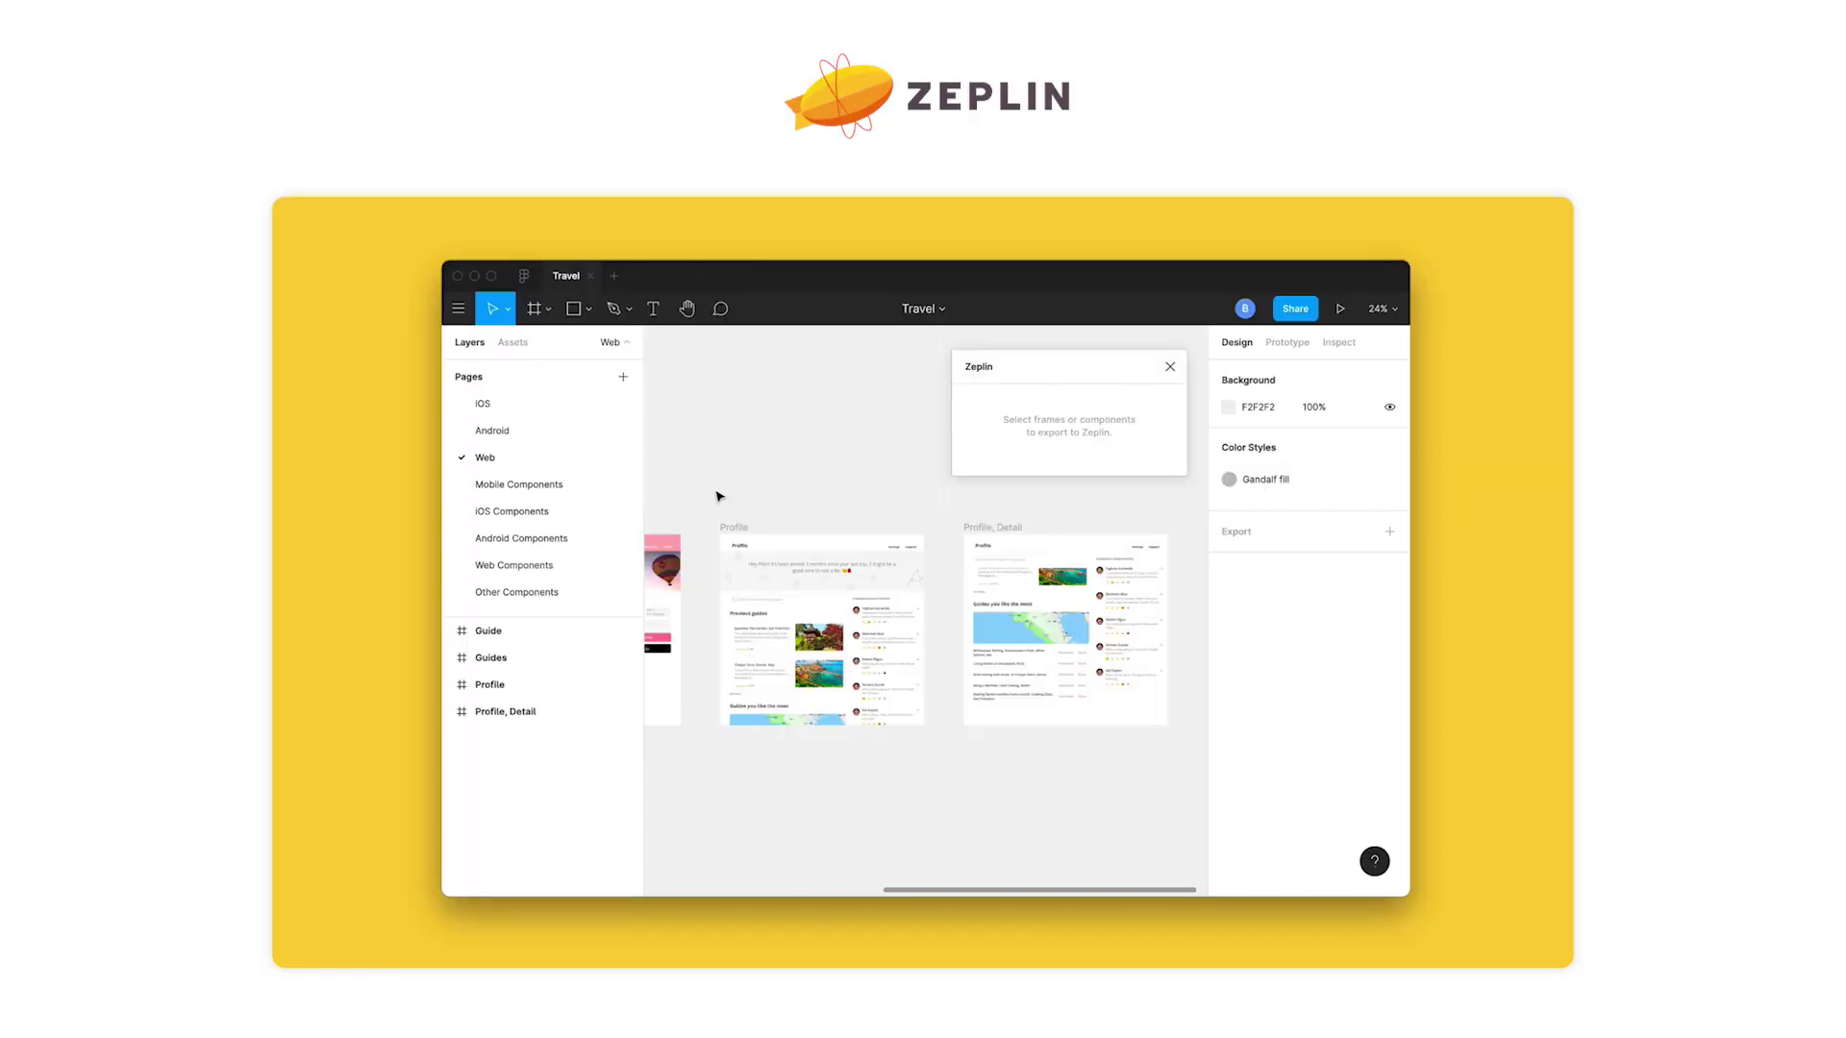
Step: Export the Profile and Profile, Detail frames to Zeplin, then filter screens to Jira issue TA-63
left_click_drag(717, 505, 1192, 793)
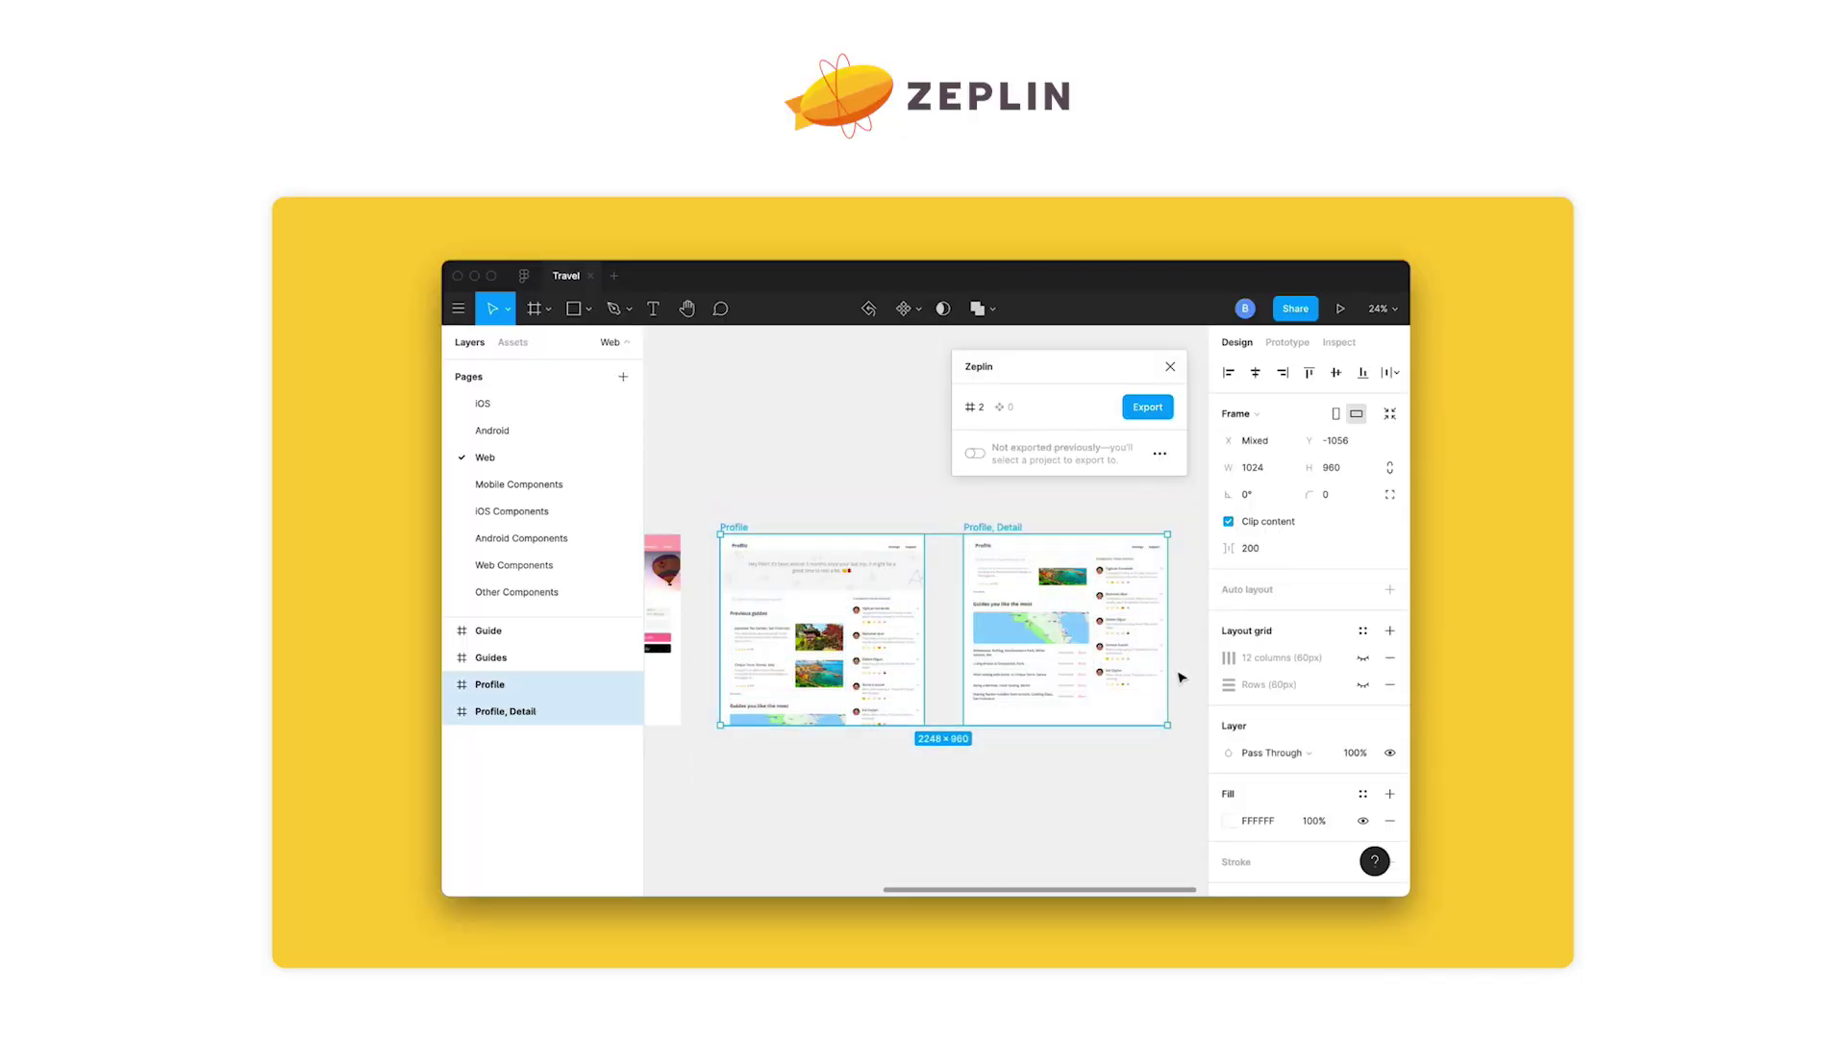
left_click(1140, 417)
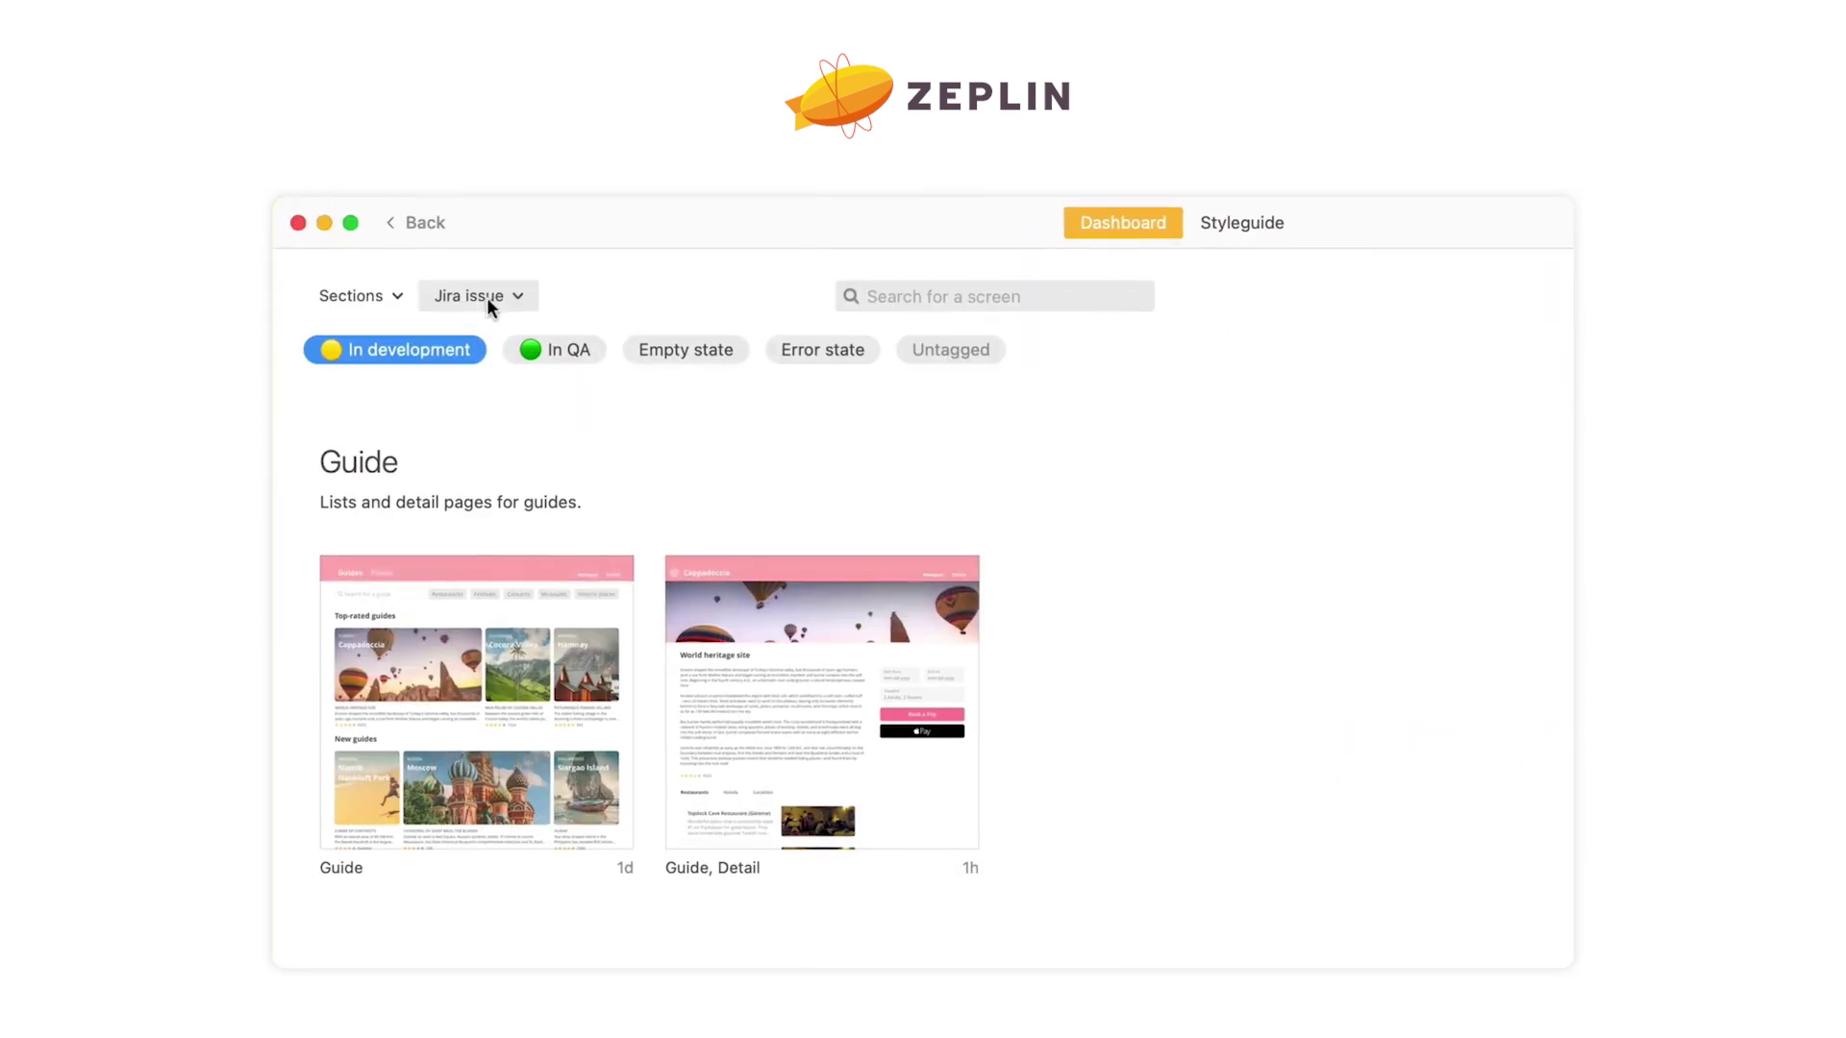
left_click(485, 297)
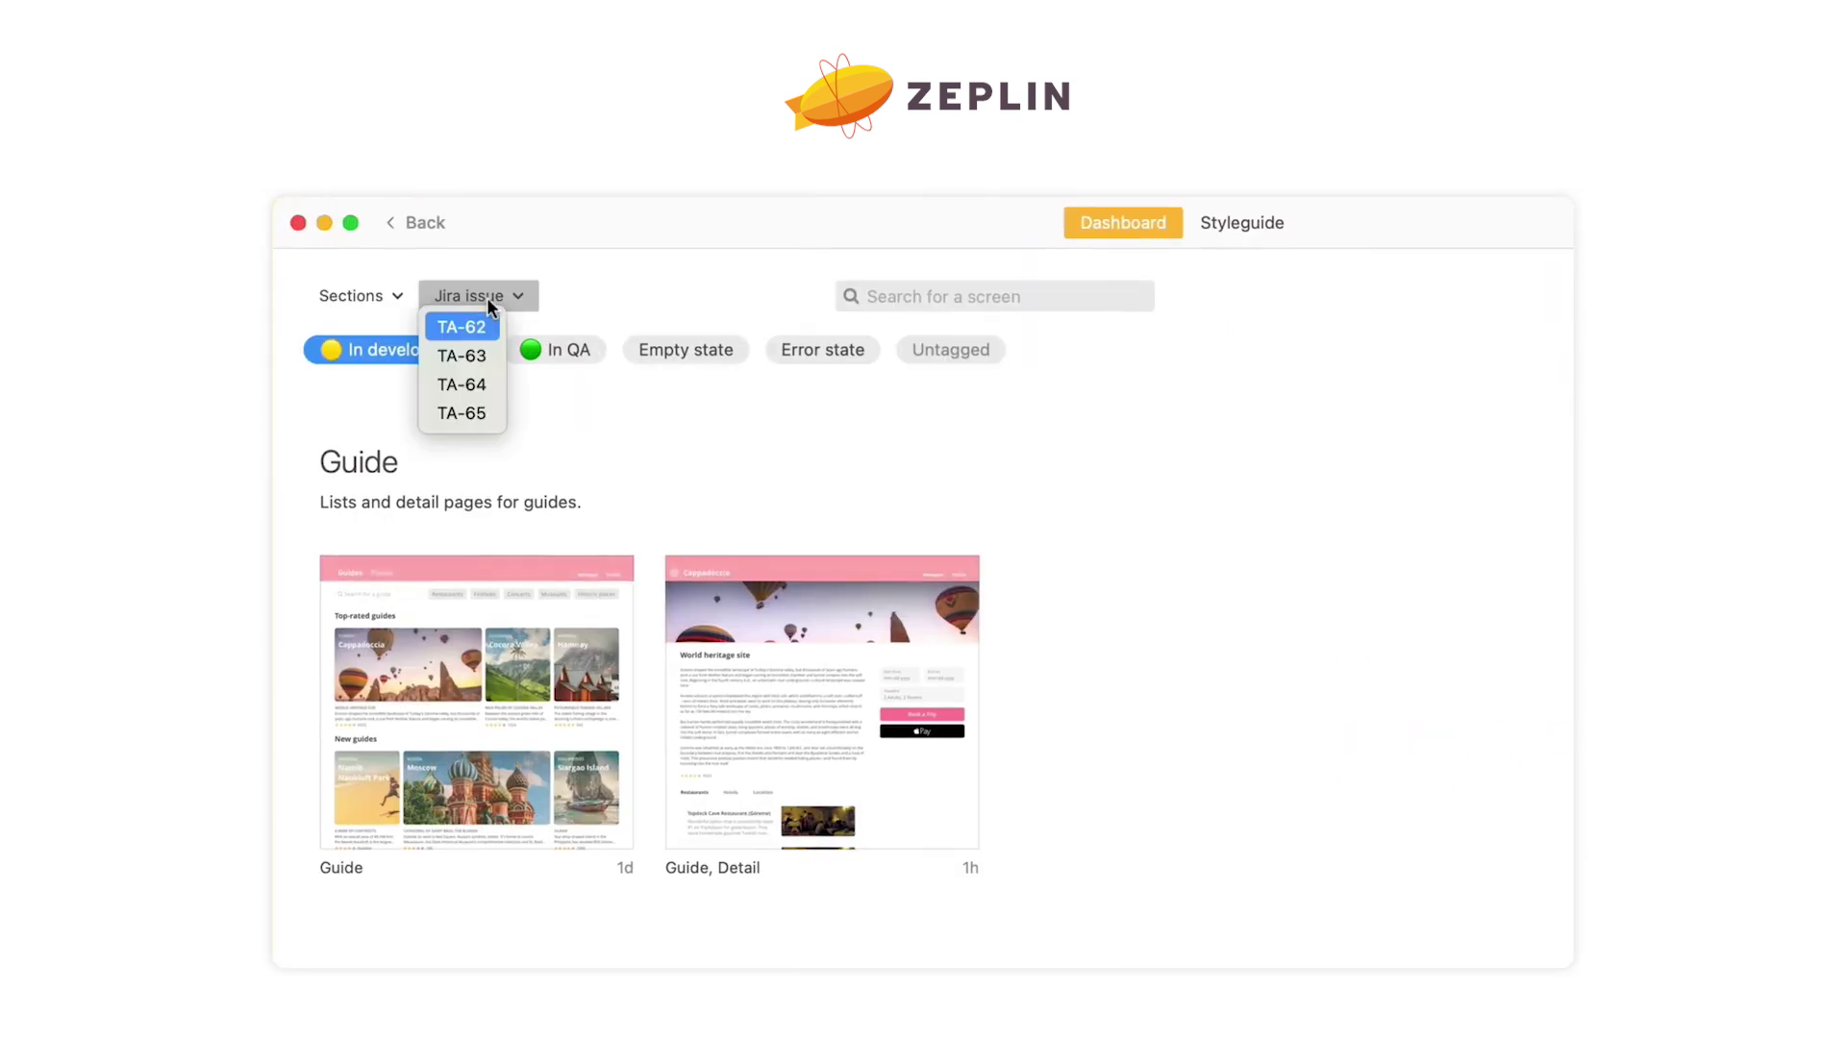
left_click(464, 358)
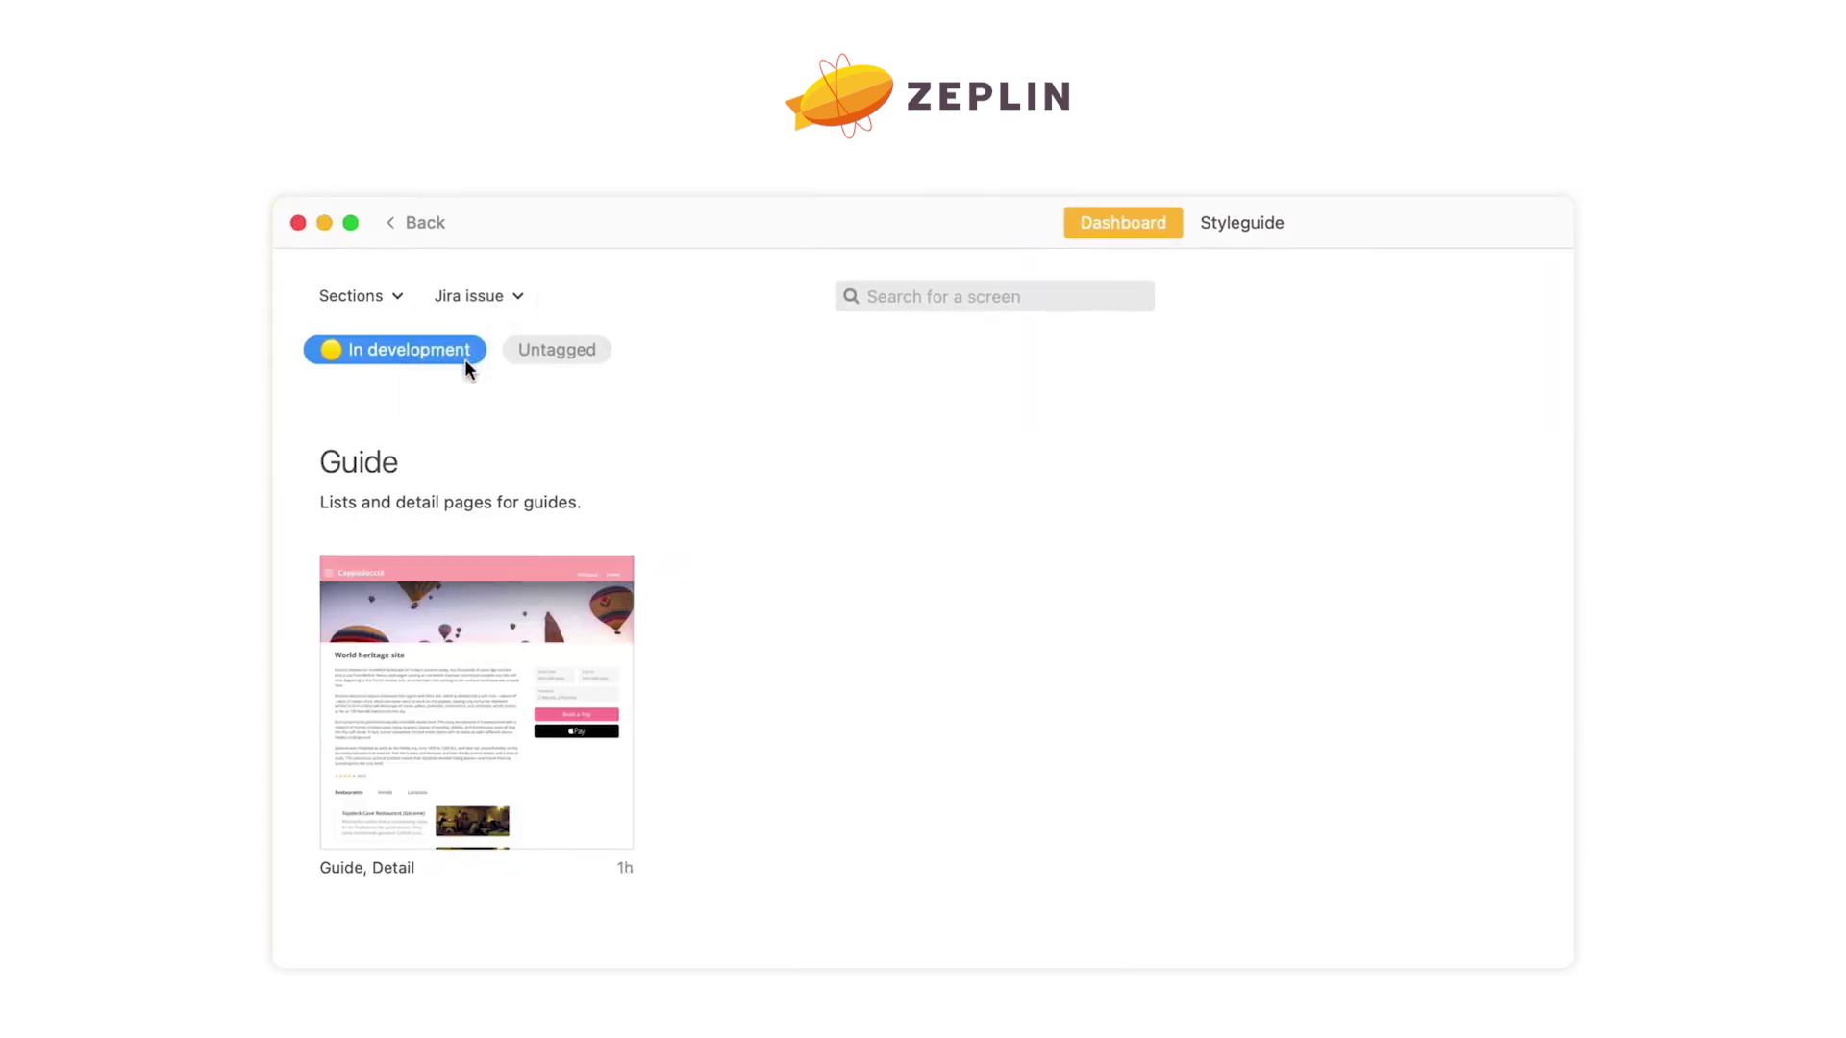
Step: Open the Guide, Detail screen and inspect its description paragraph and Start from date field
double_click(472, 661)
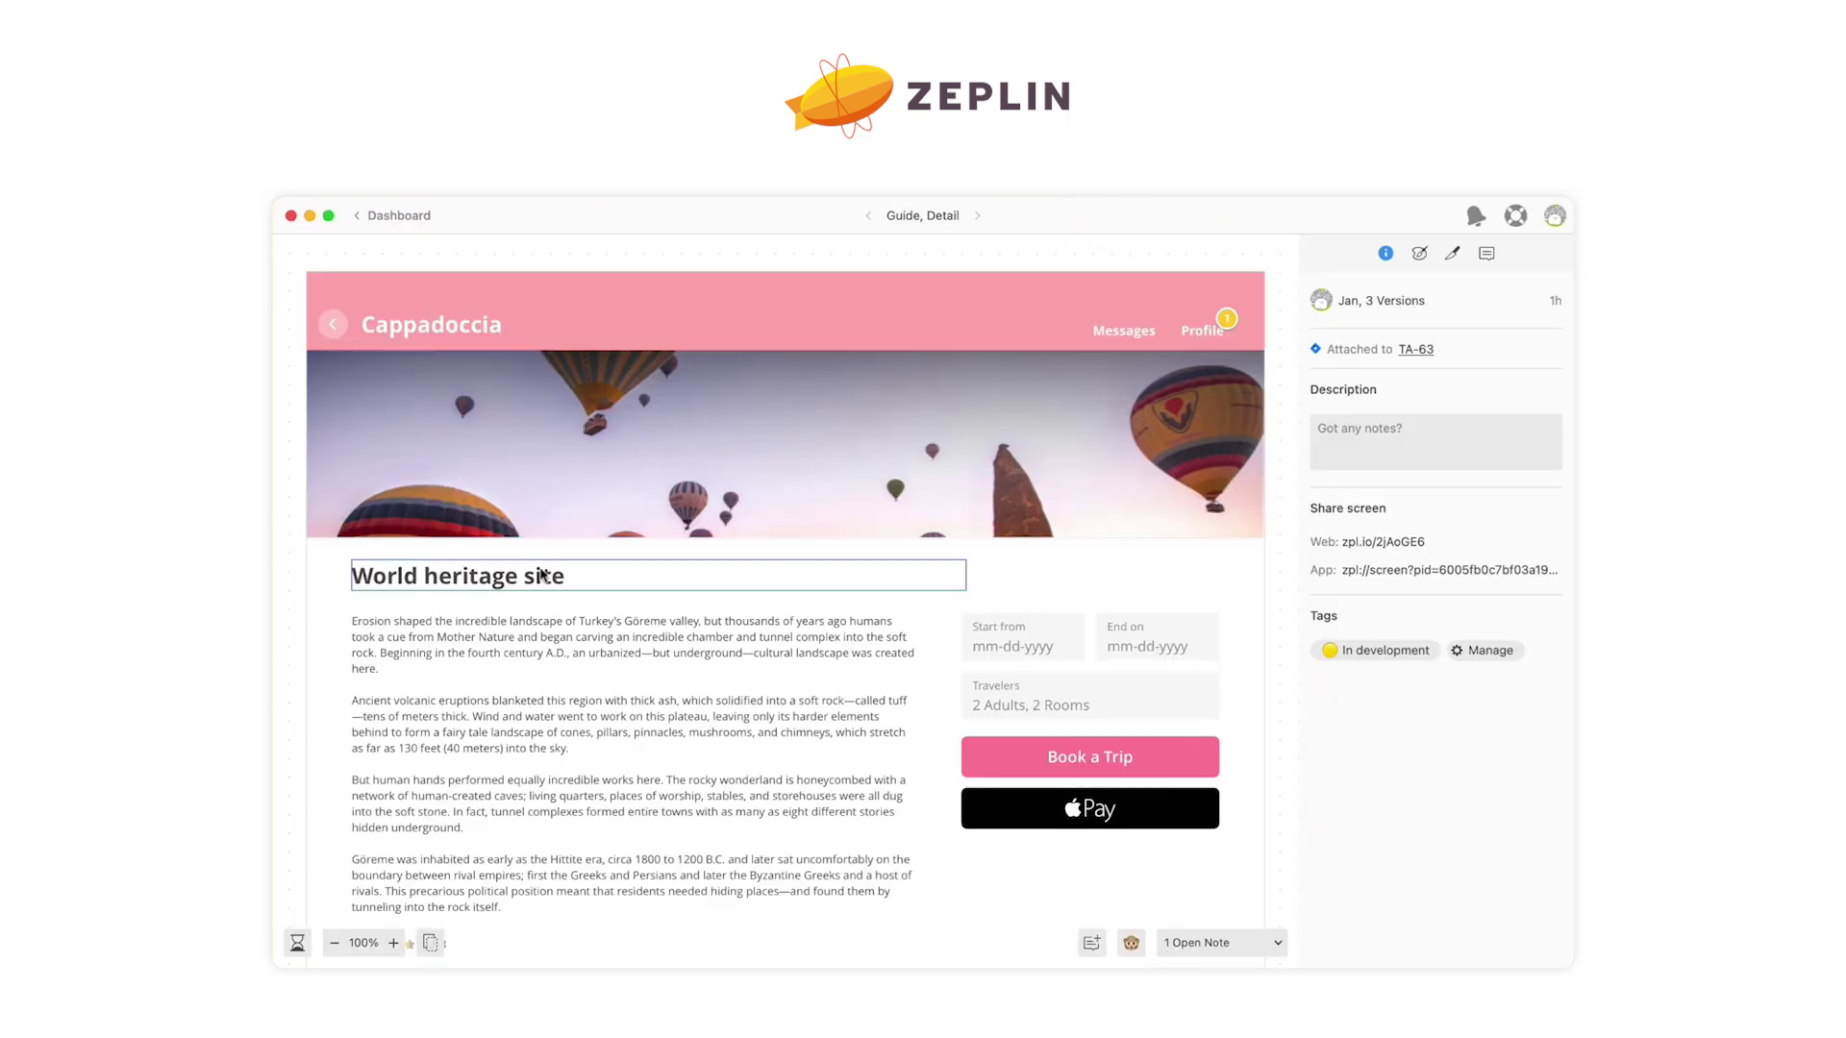
left_click(782, 662)
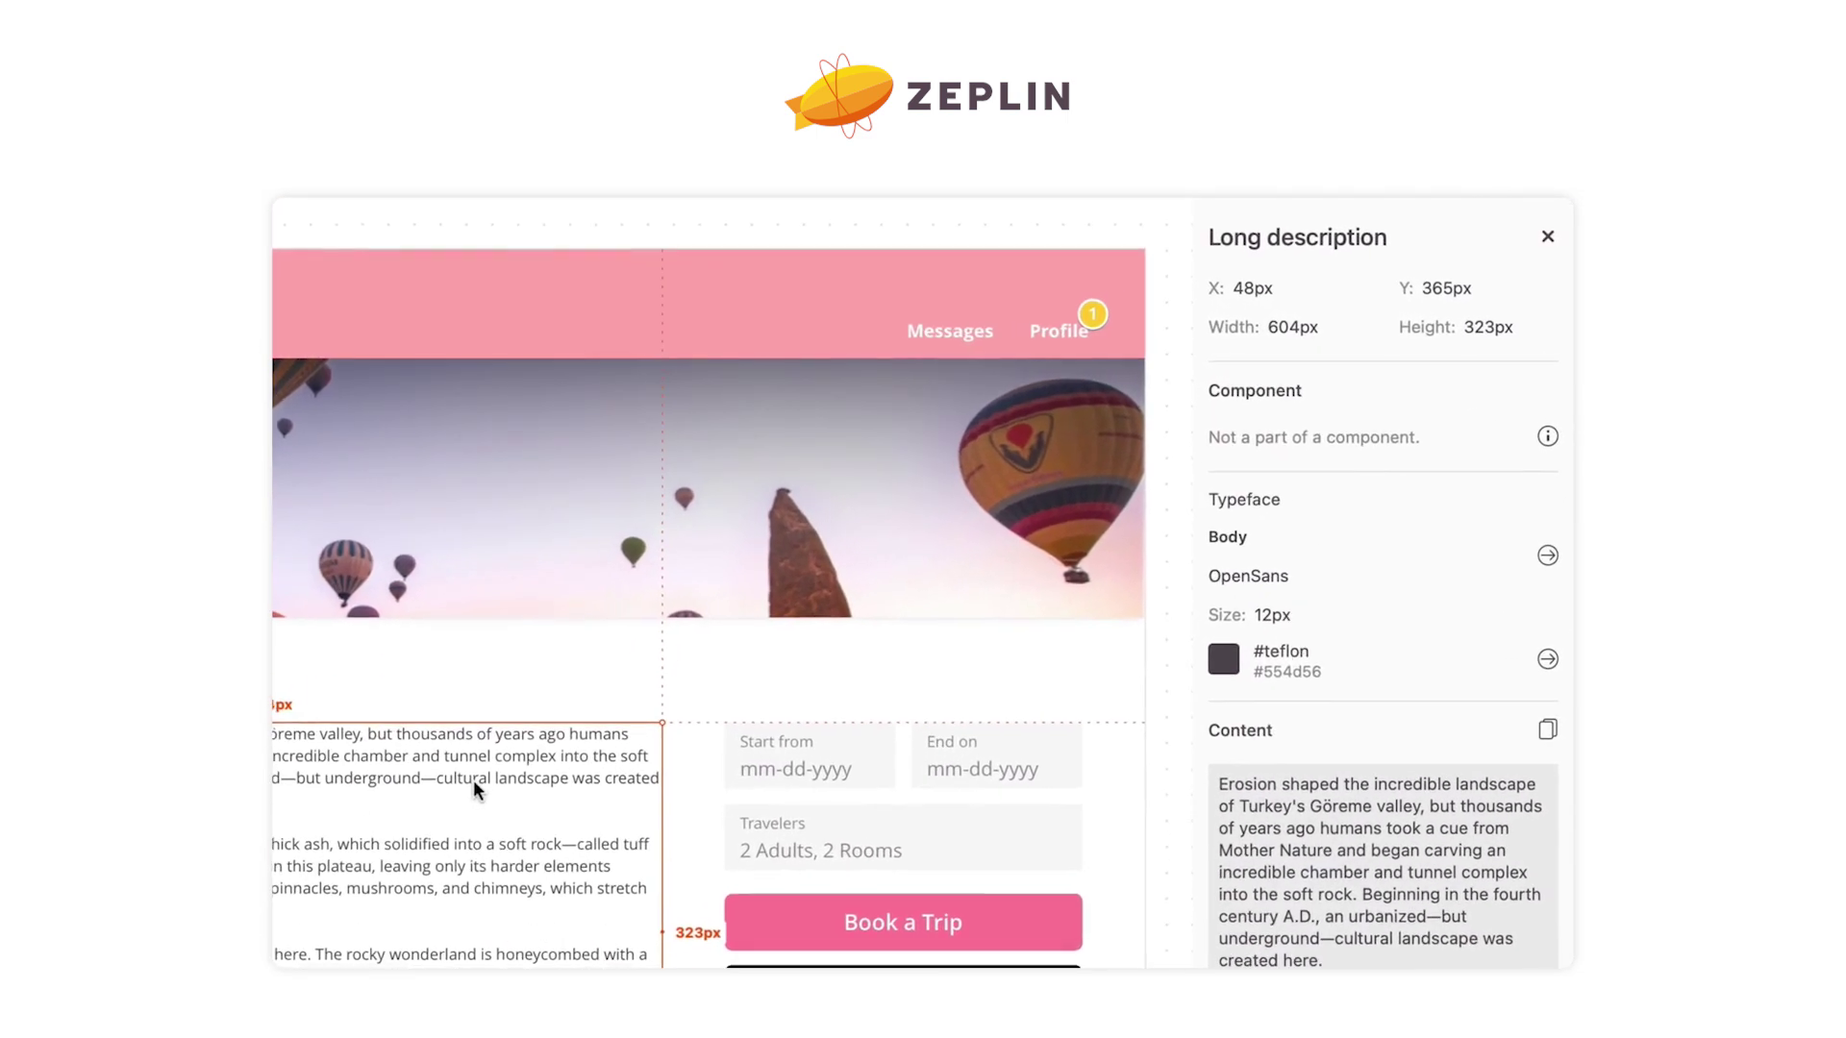
left_click(724, 784)
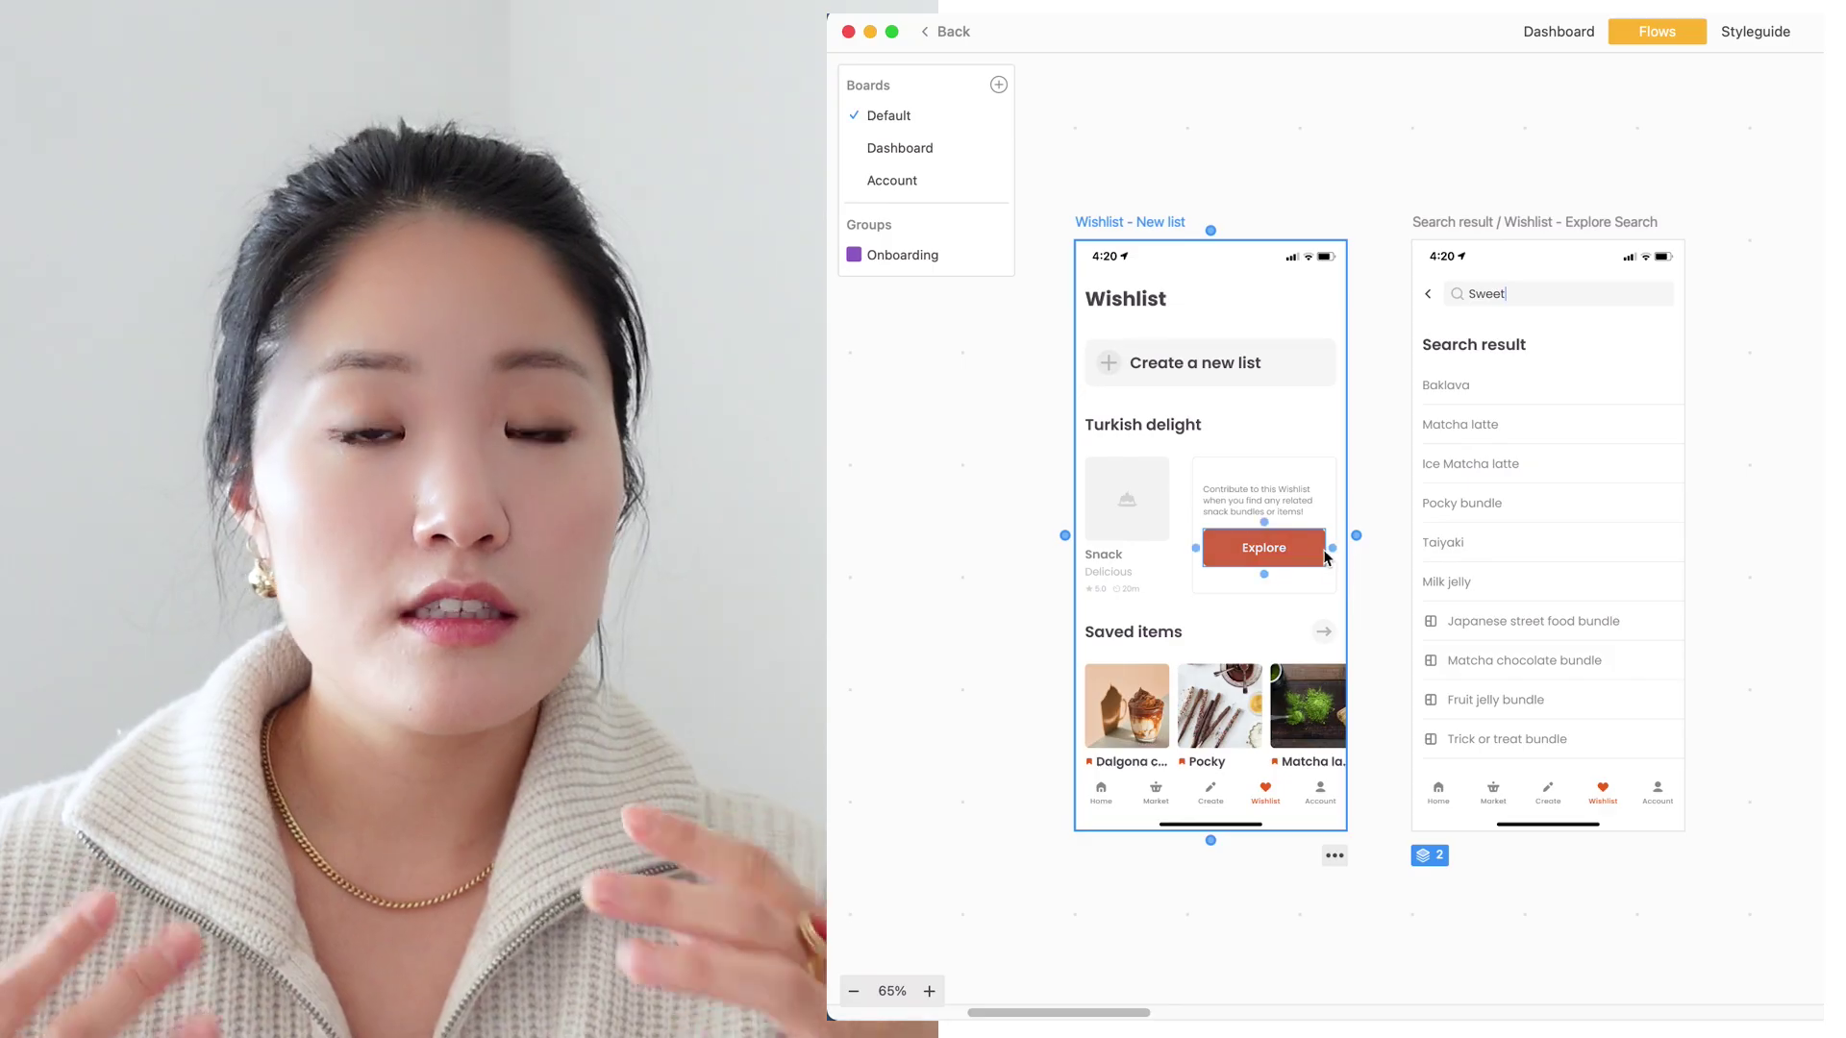
Step: Link the Explore button to the search result screen with a connector labelled 'Taps on'
left_click_drag(1332, 548, 1411, 307)
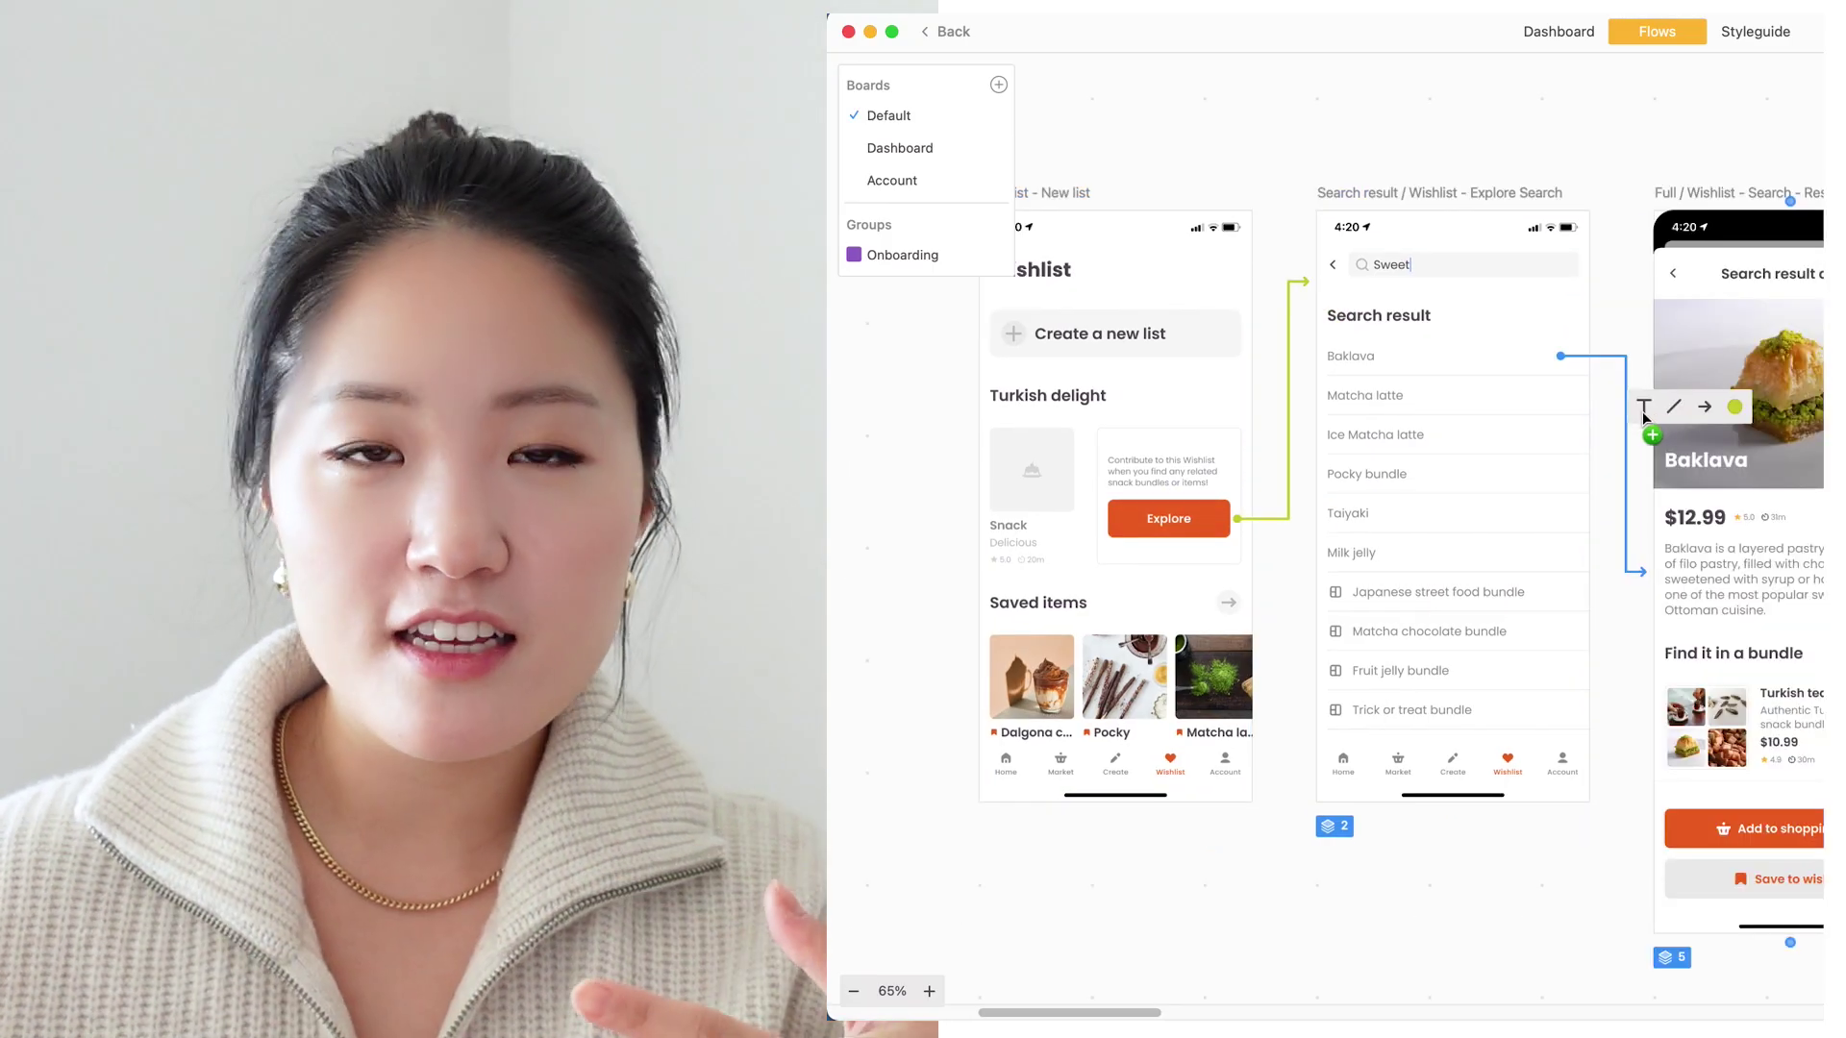
mouse_move(1646, 404)
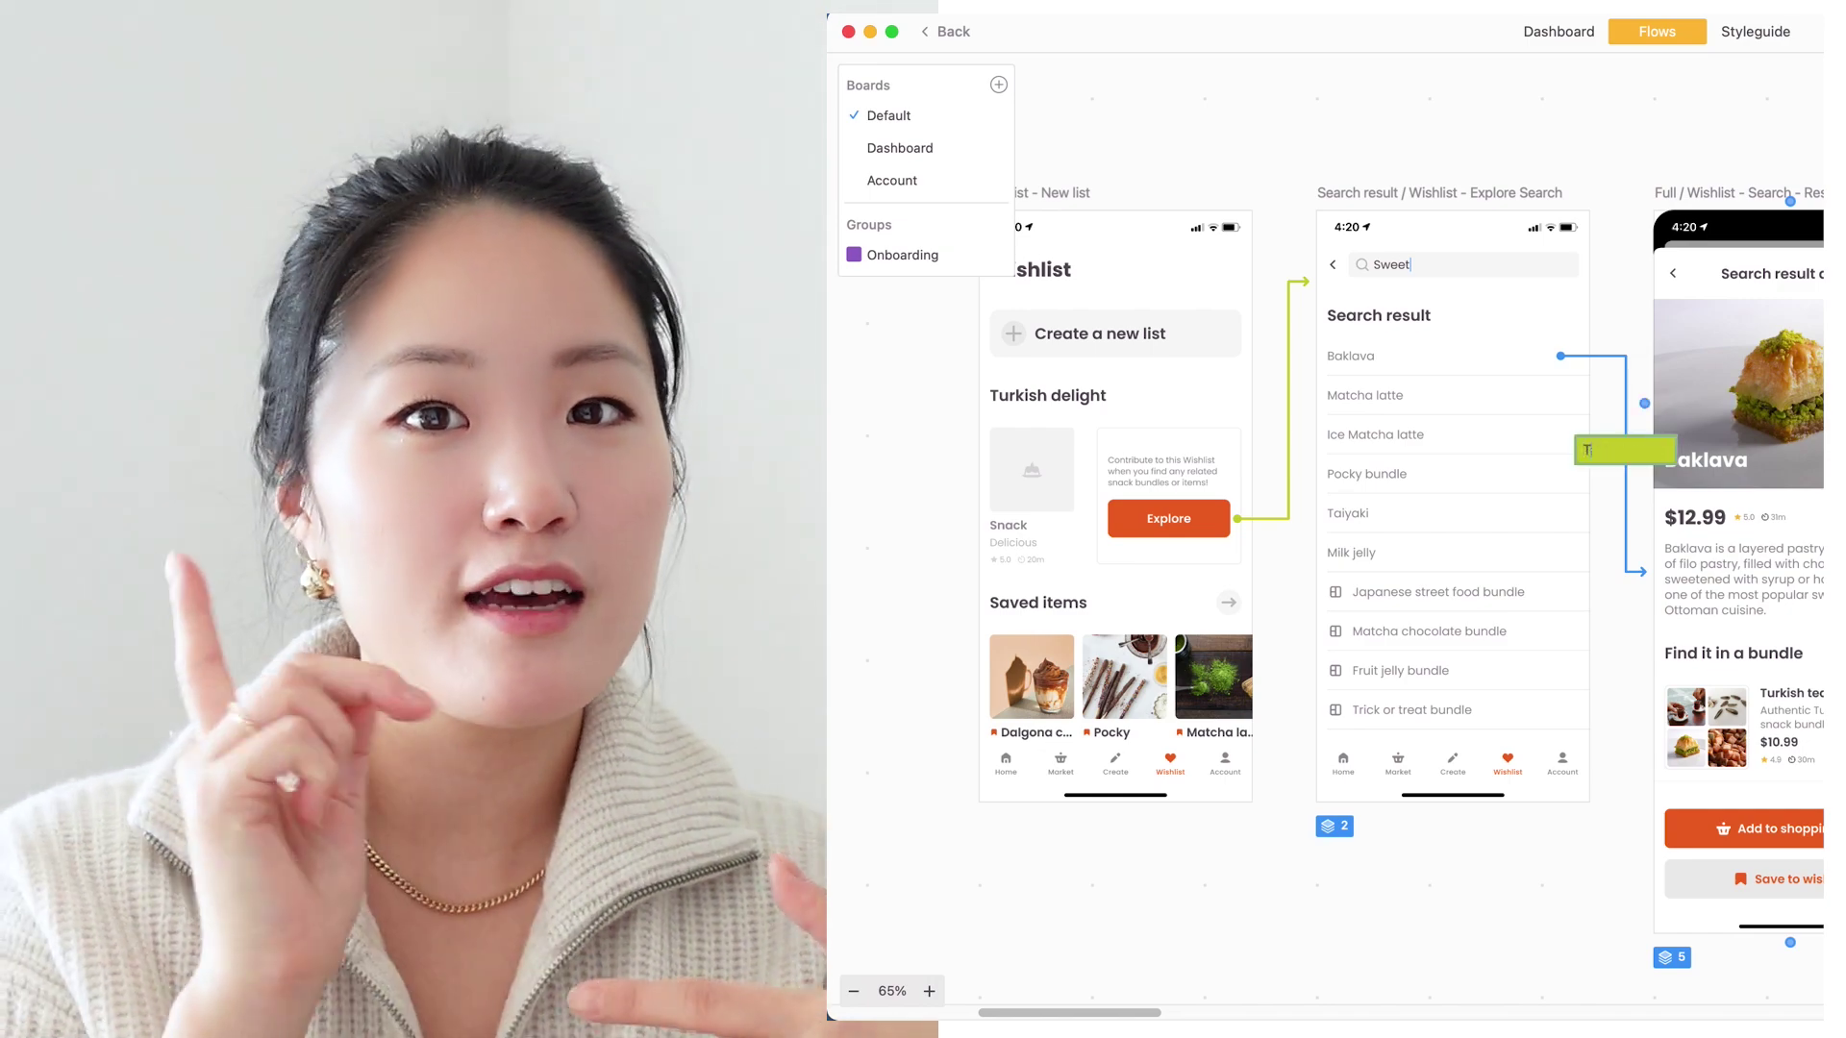
type("Taps on")
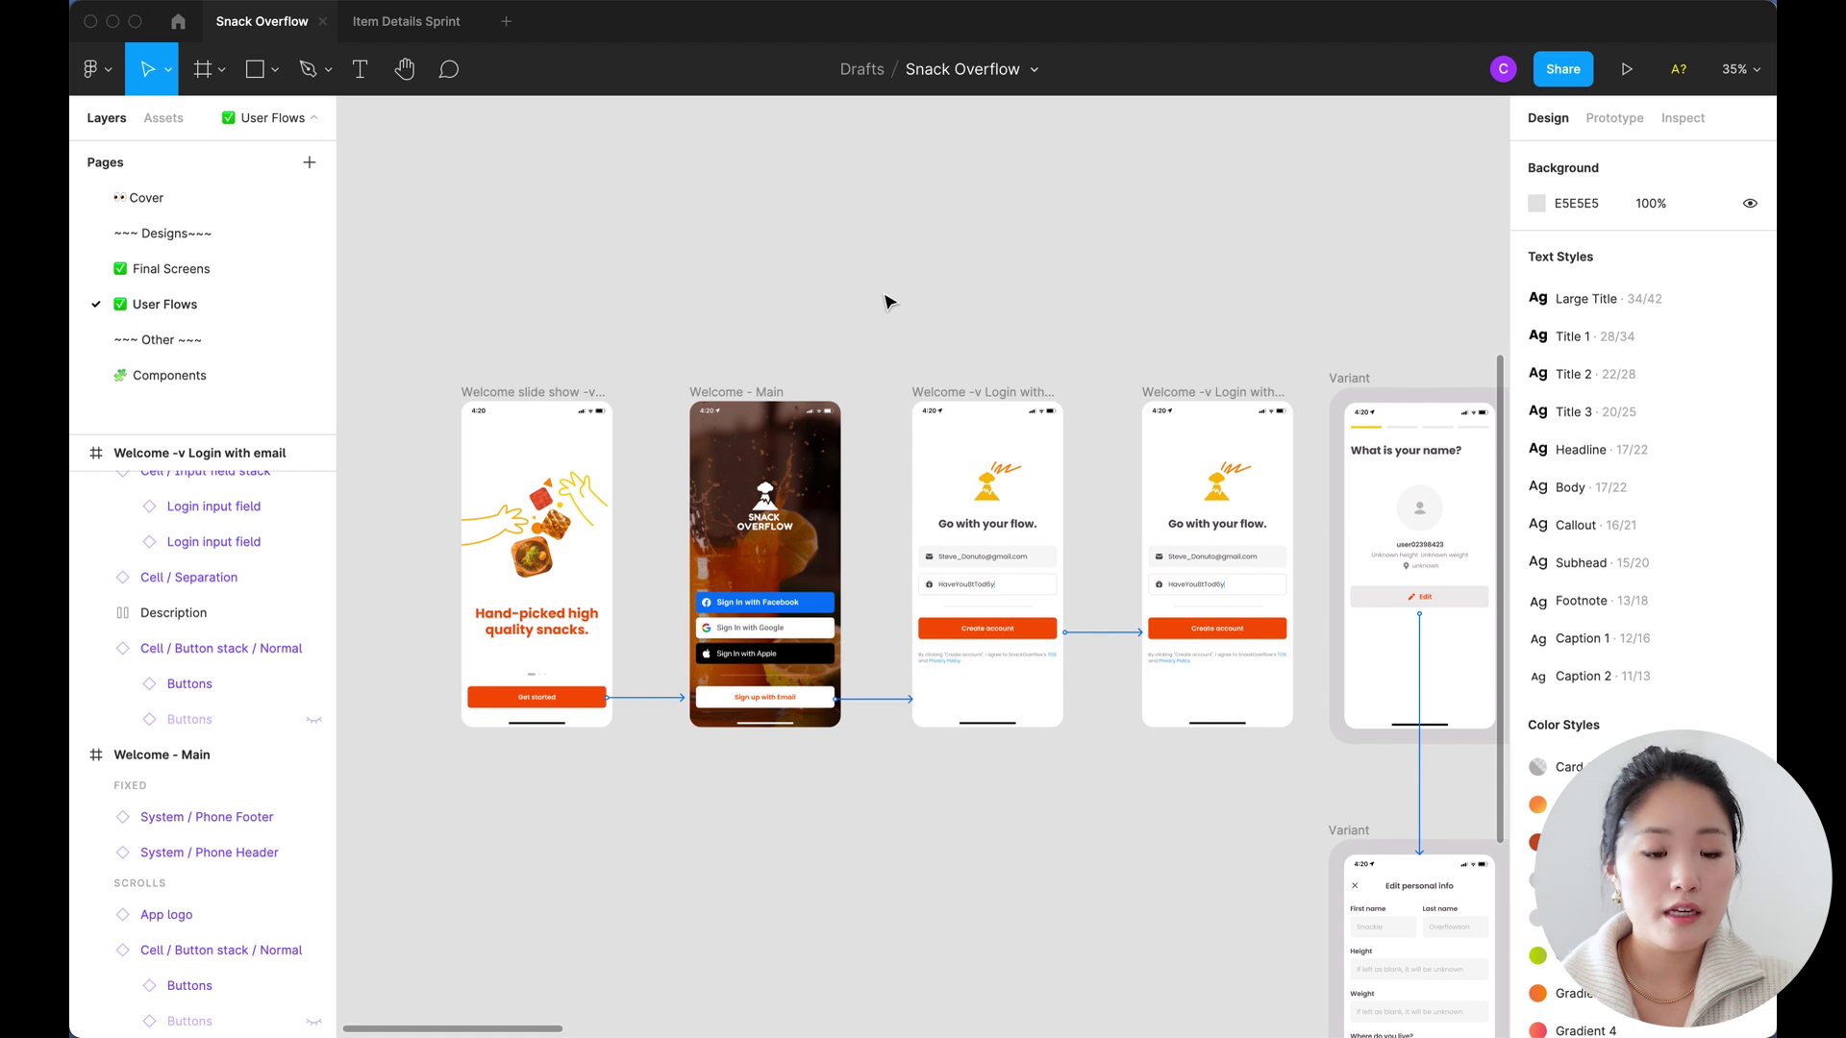
Step: Export the slideshow, Welcome - Main and email login frames through the Zeplin plugin into iOS App A
left_click(558, 394)
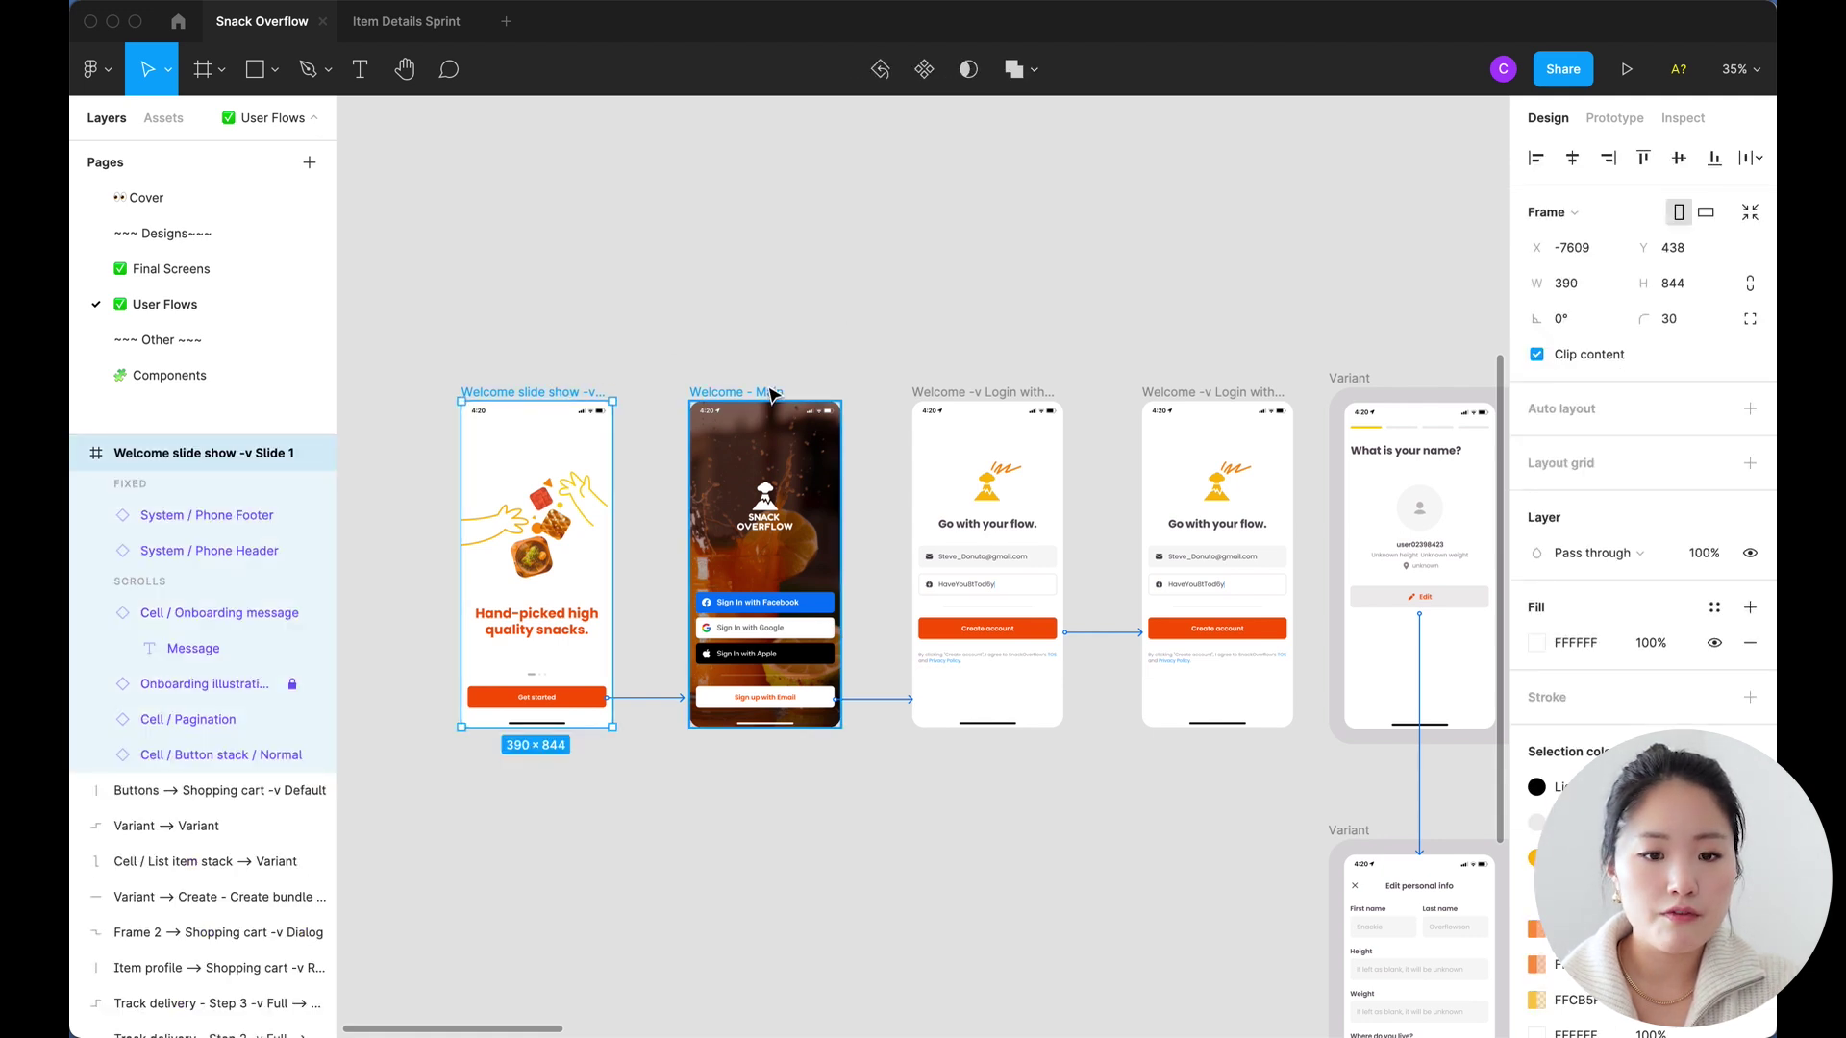
left_click(769, 393, "shift")
left_click(1007, 392, "shift")
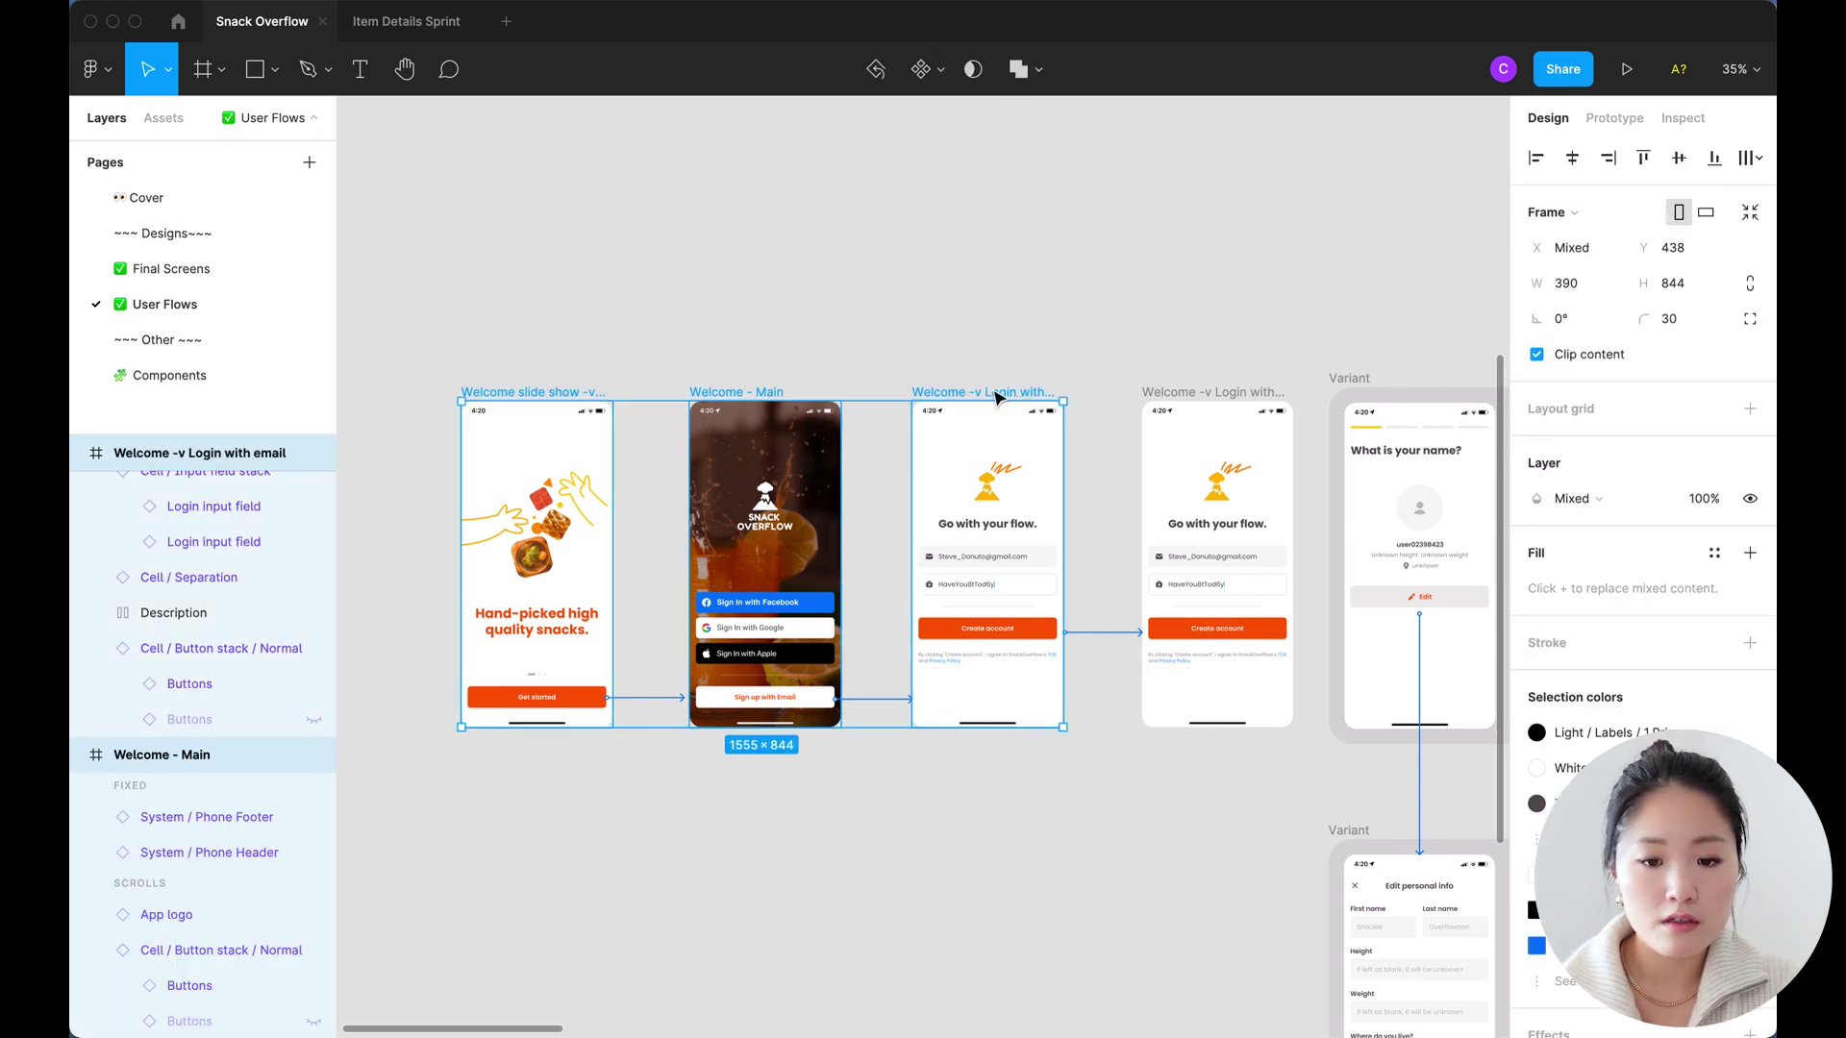
right_click(981, 465)
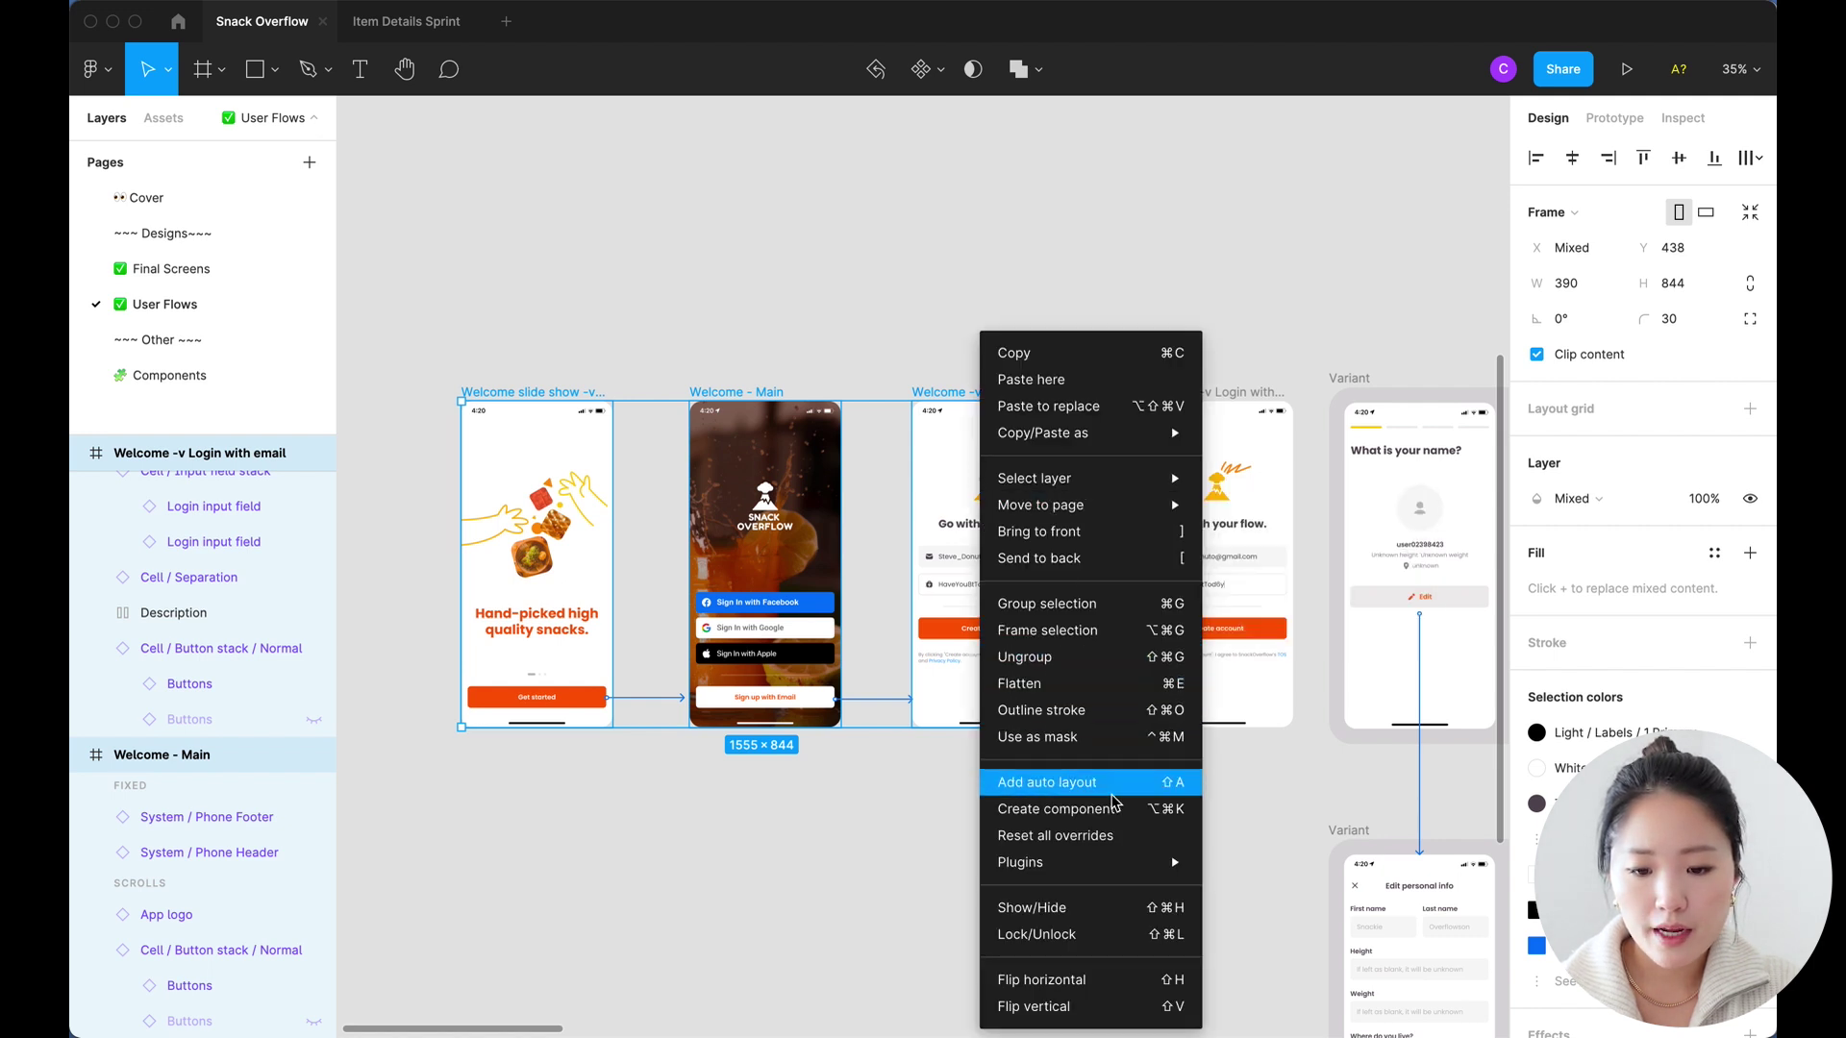
mouse_move(1118, 859)
left_click(1317, 730)
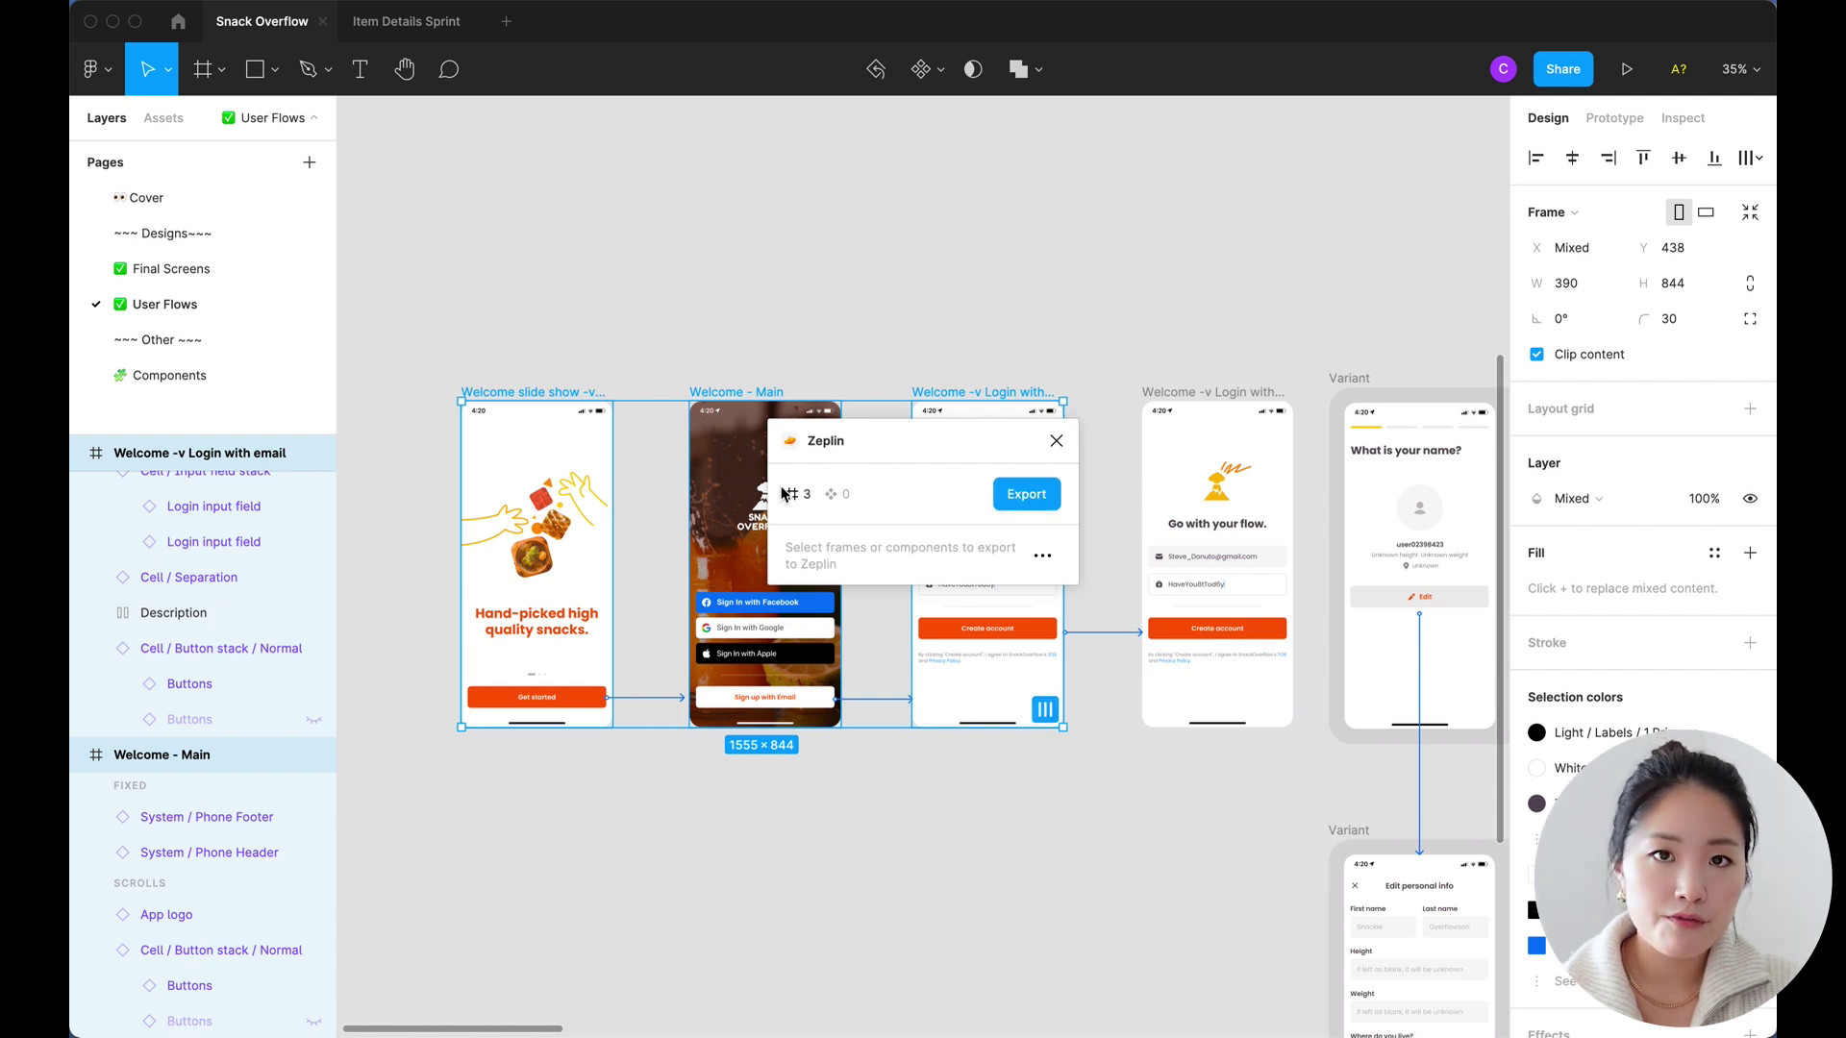
left_click(1011, 506)
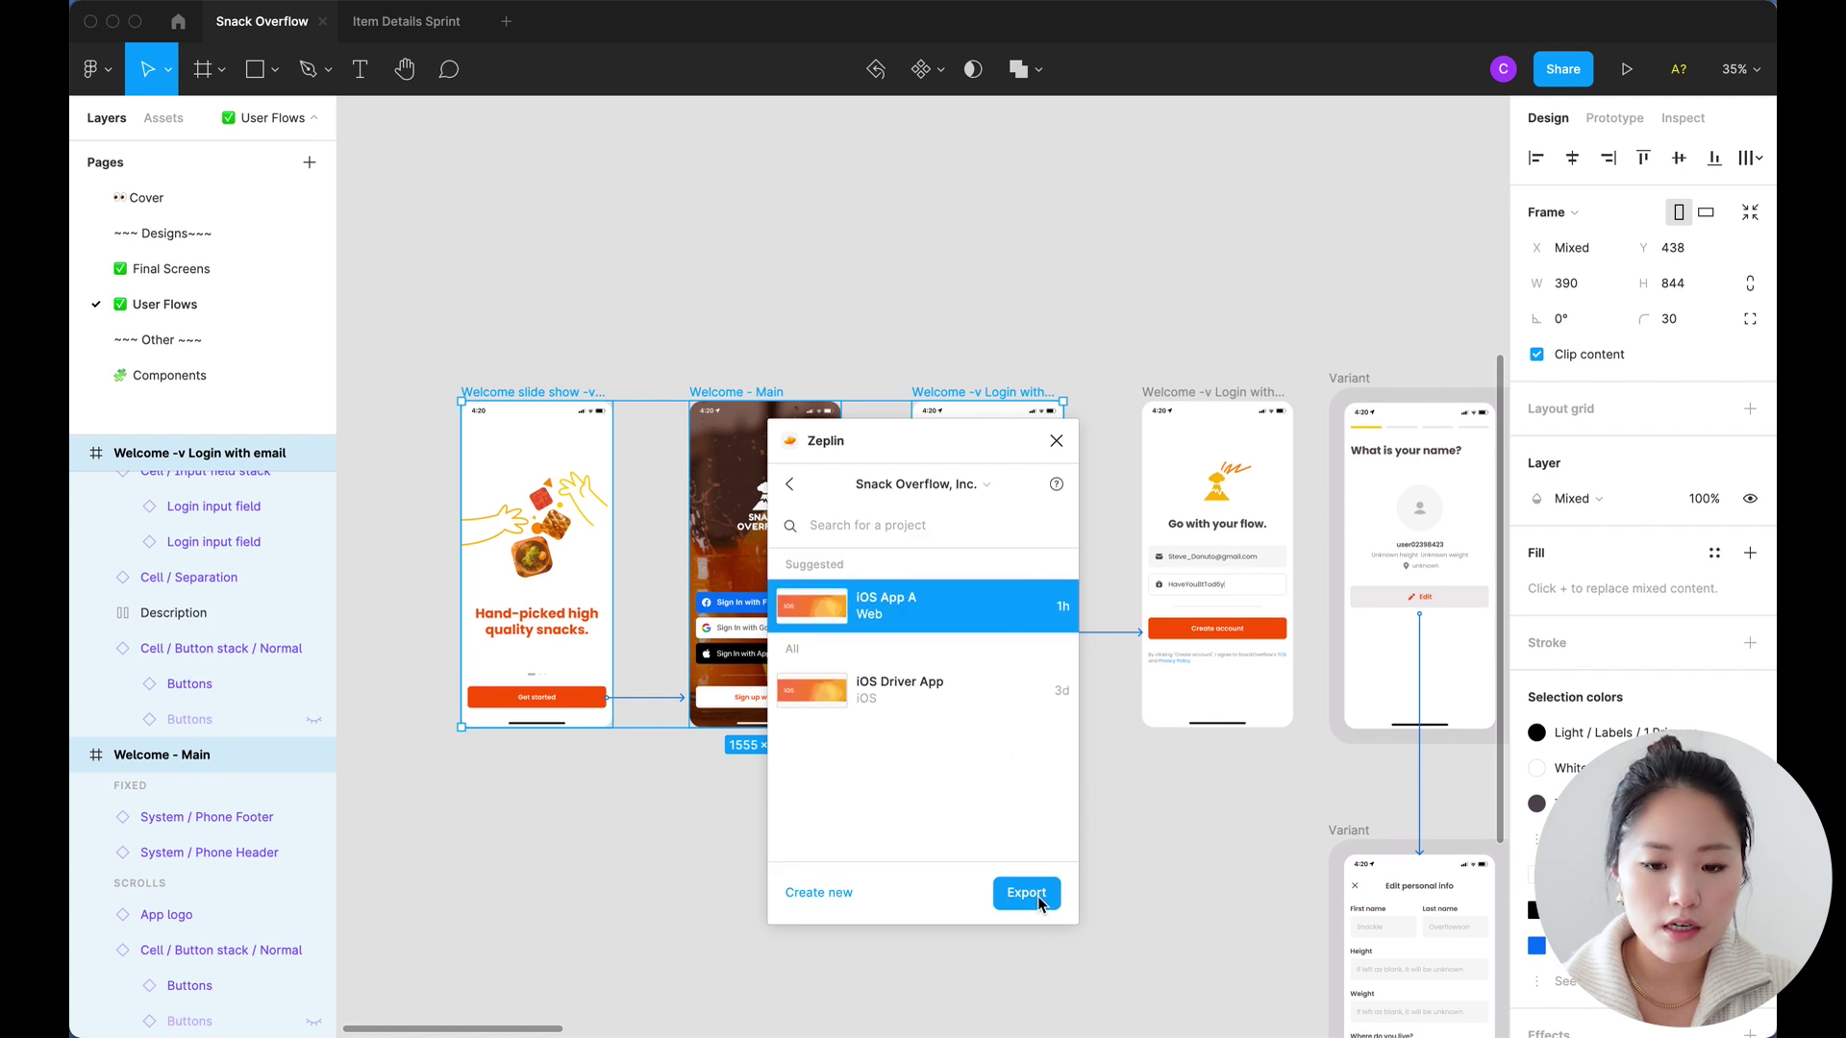
left_click(1026, 893)
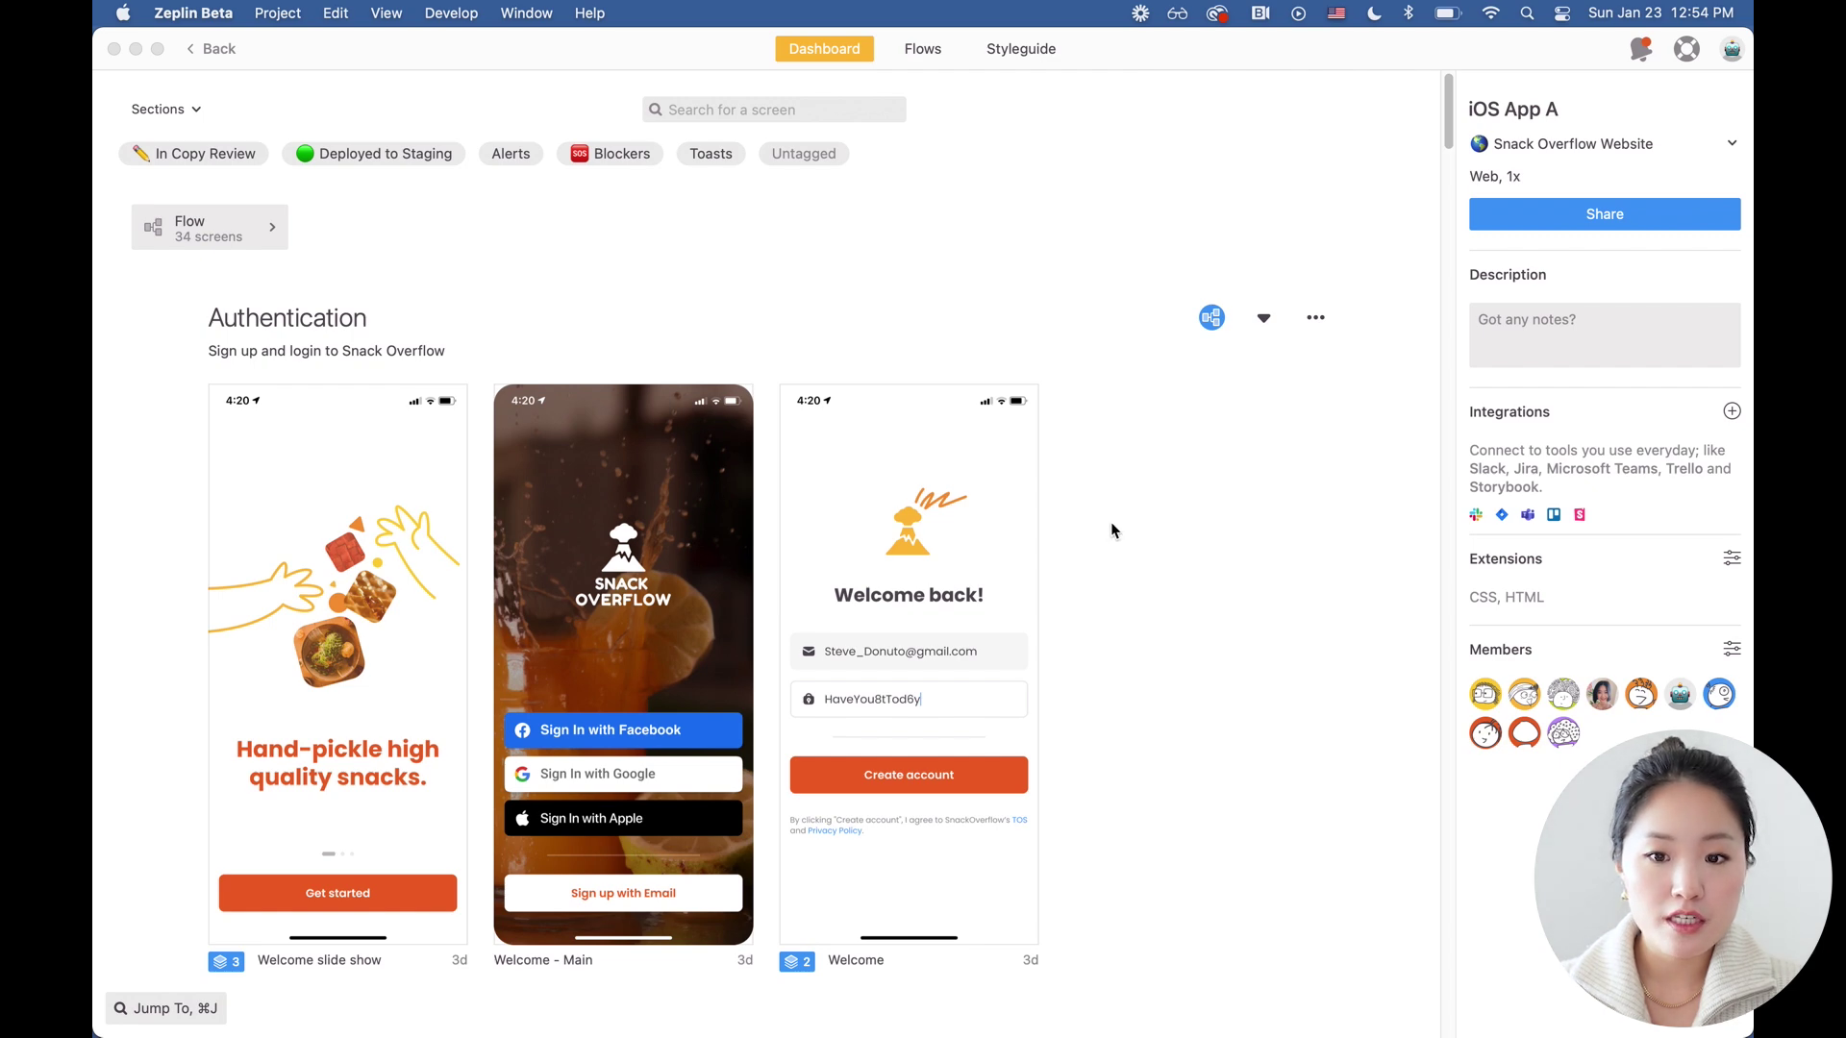
Step: Add the Wishlist section's screens to the Default flow board from the iOS App A dashboard
scroll(1277, 511, "down", 10)
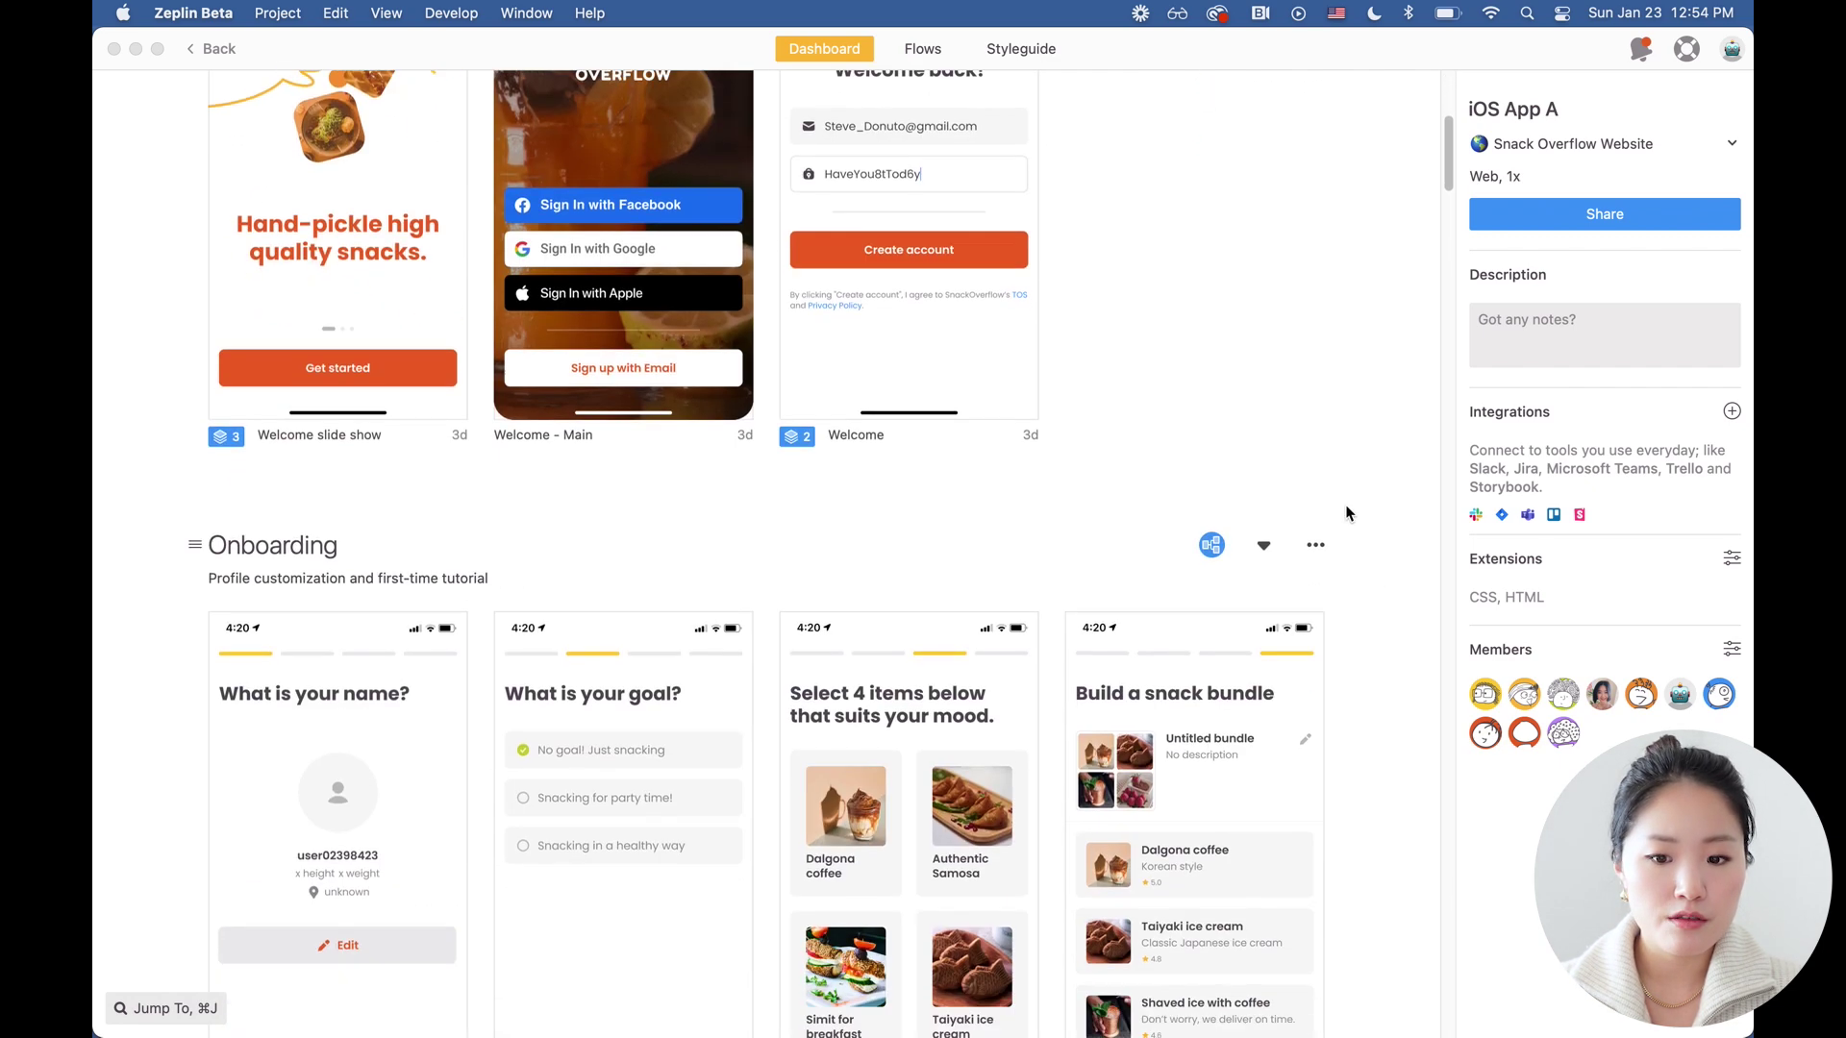
scroll(1144, 344, "up", 10)
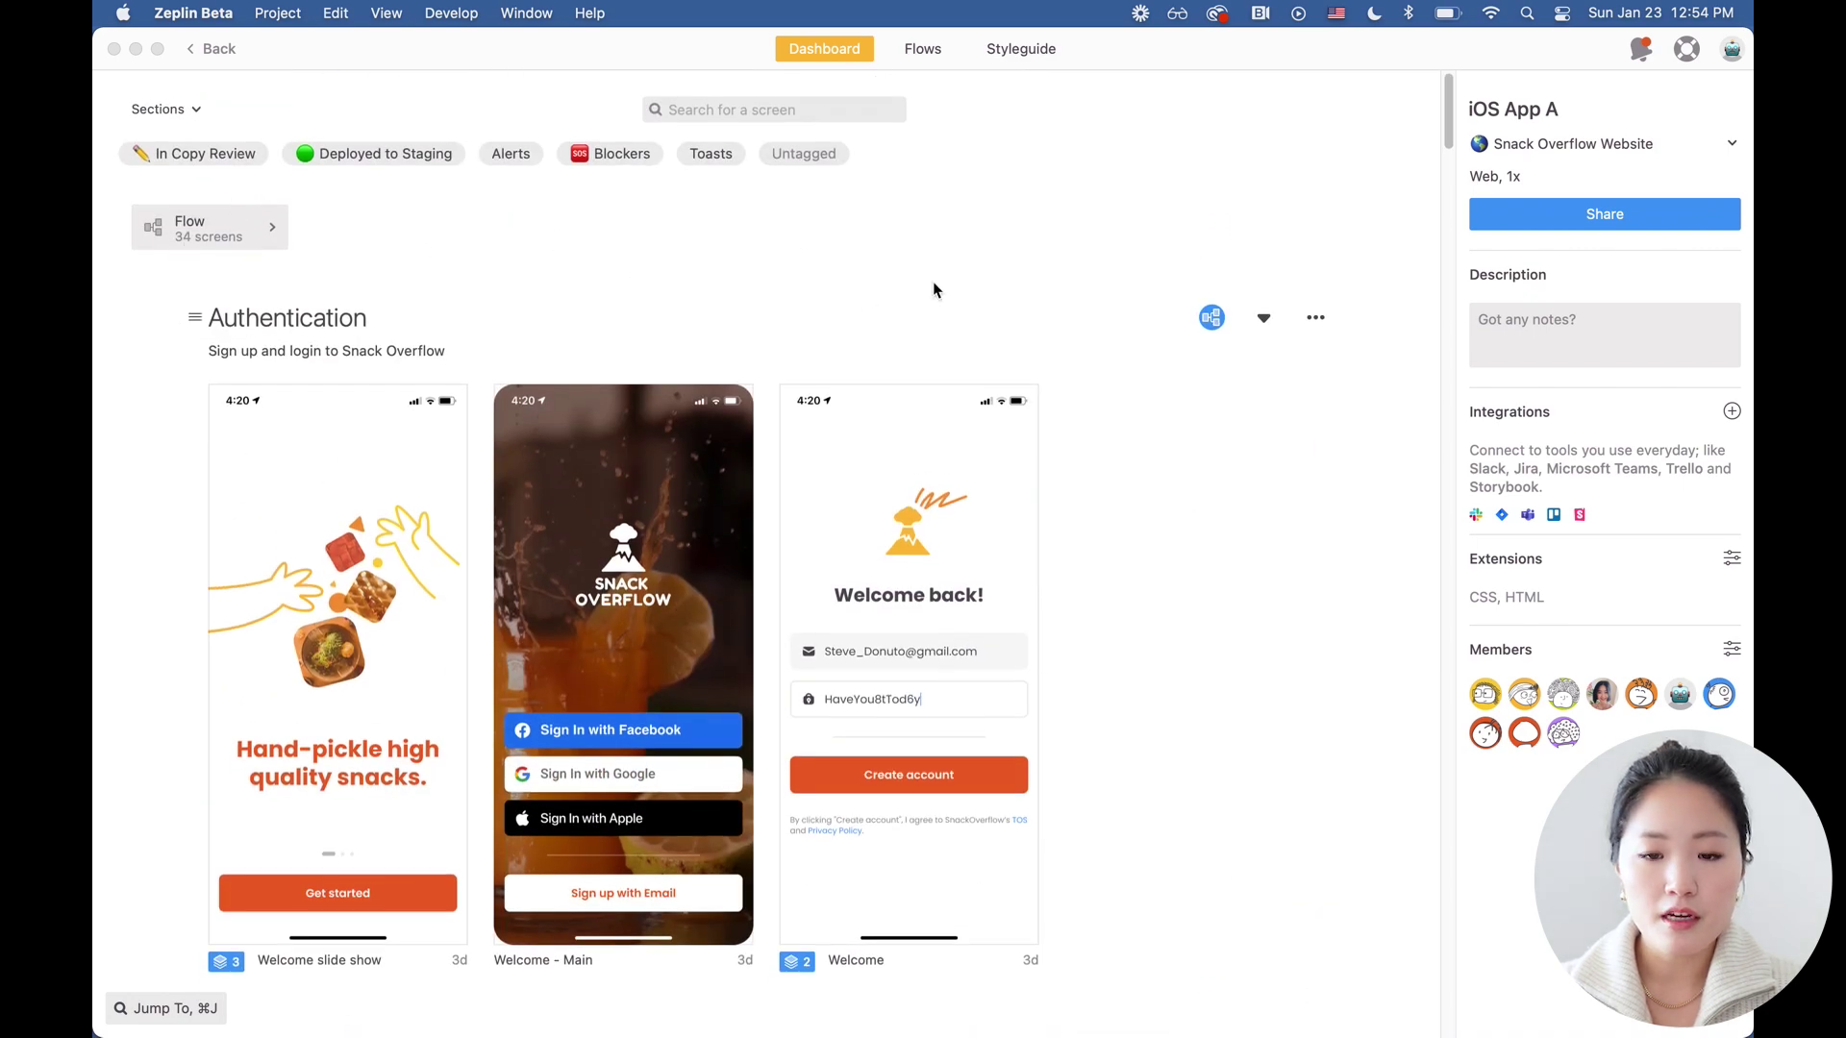
scroll(1304, 401, "down", 20)
scroll(1304, 401, "down", 6)
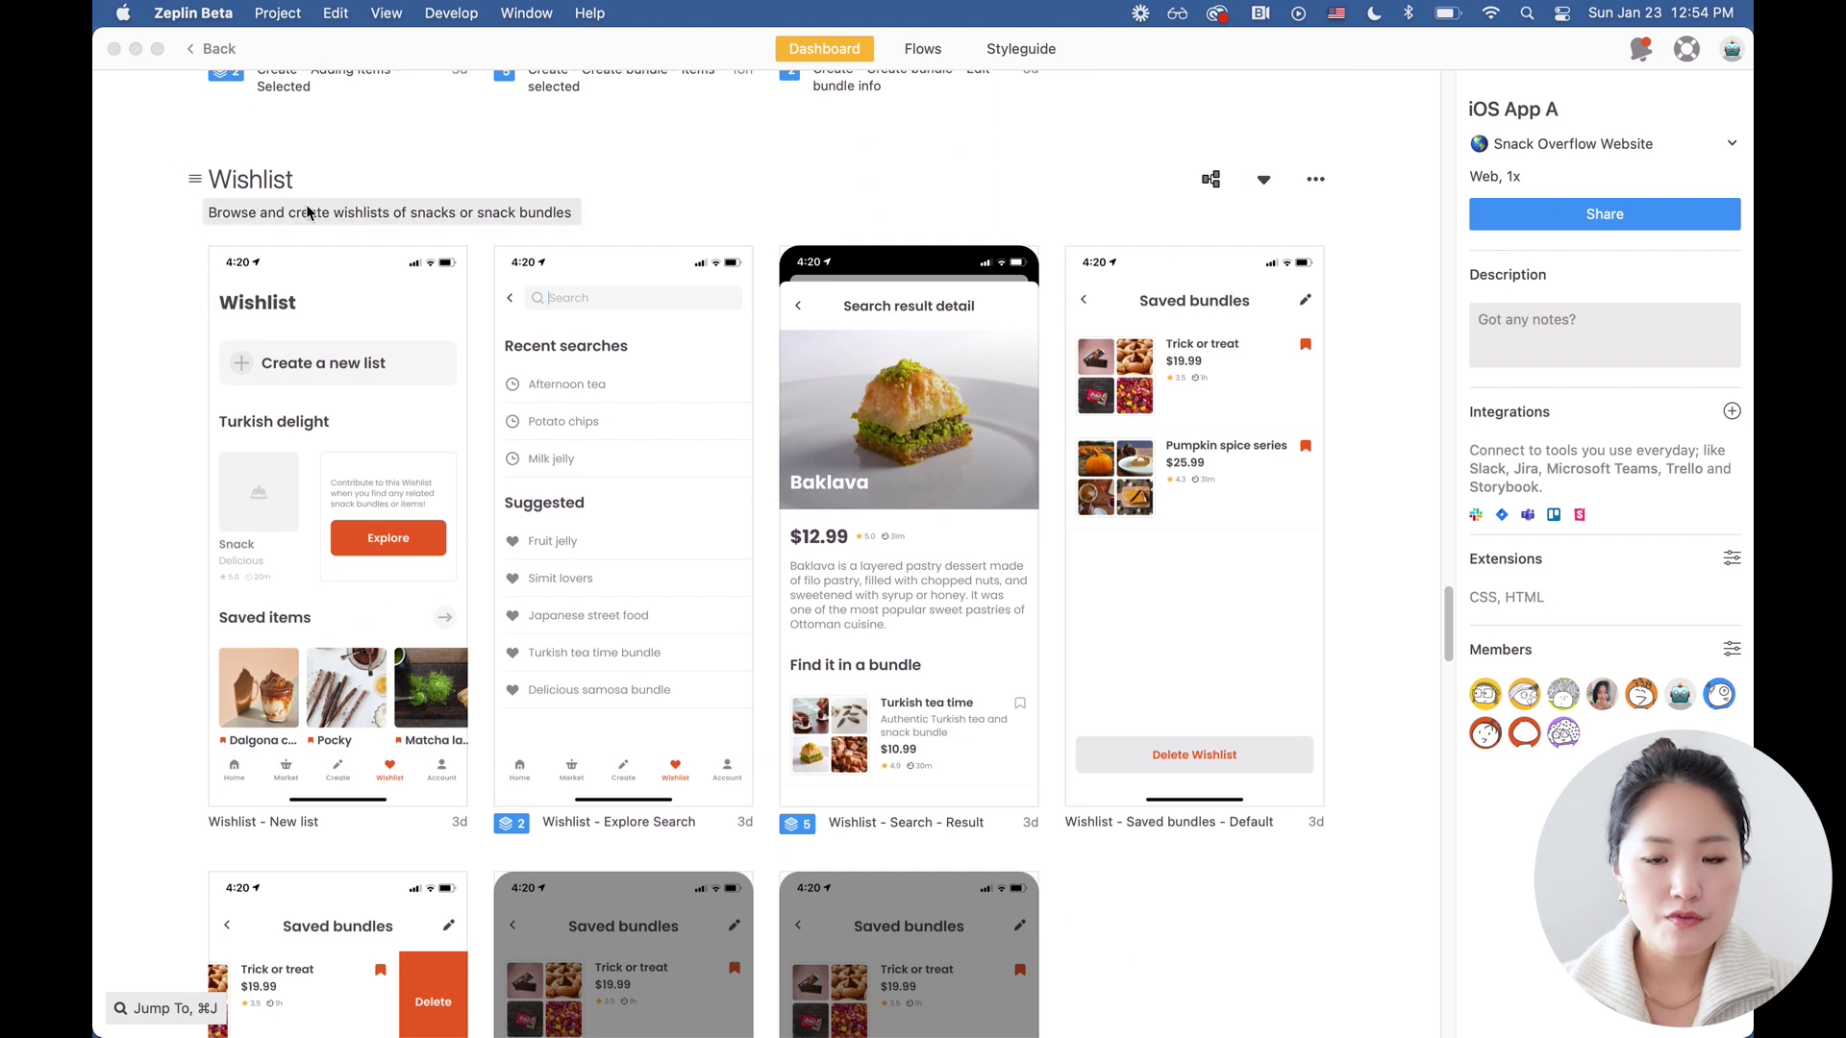
left_click(1365, 235)
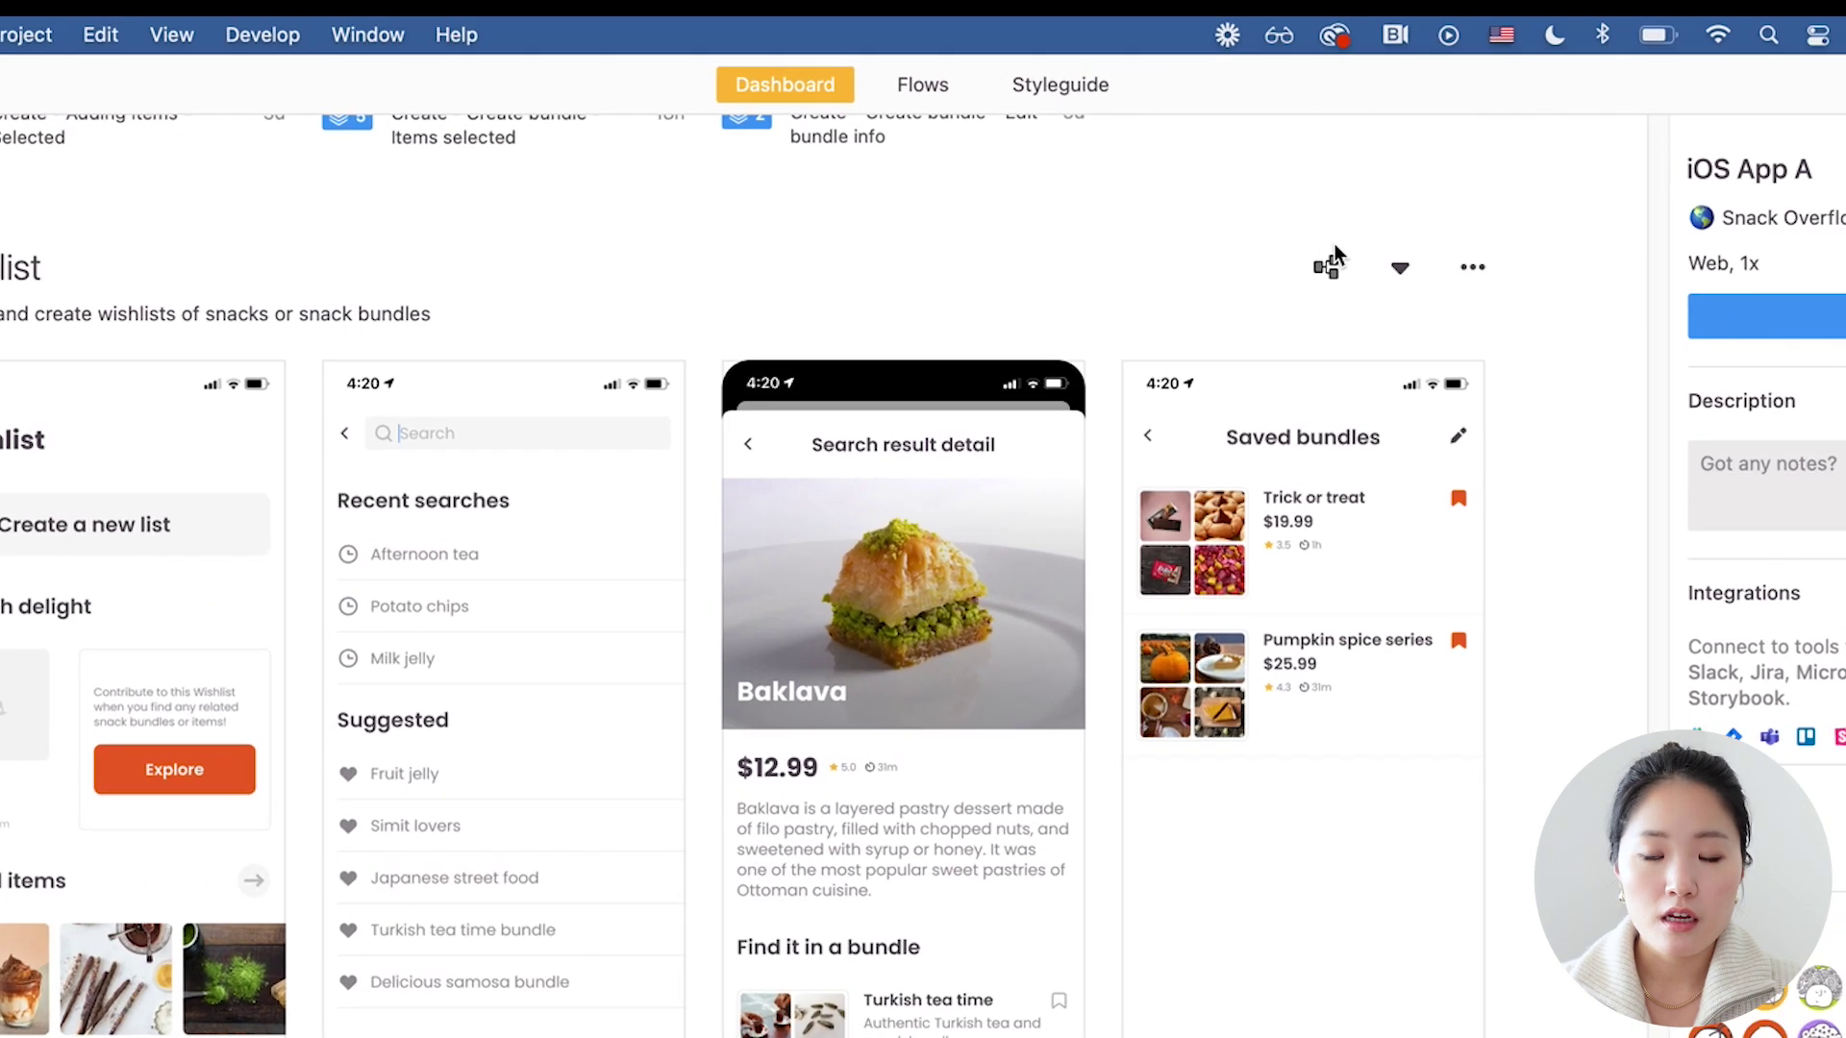
left_click(1242, 201)
mouse_move(1276, 319)
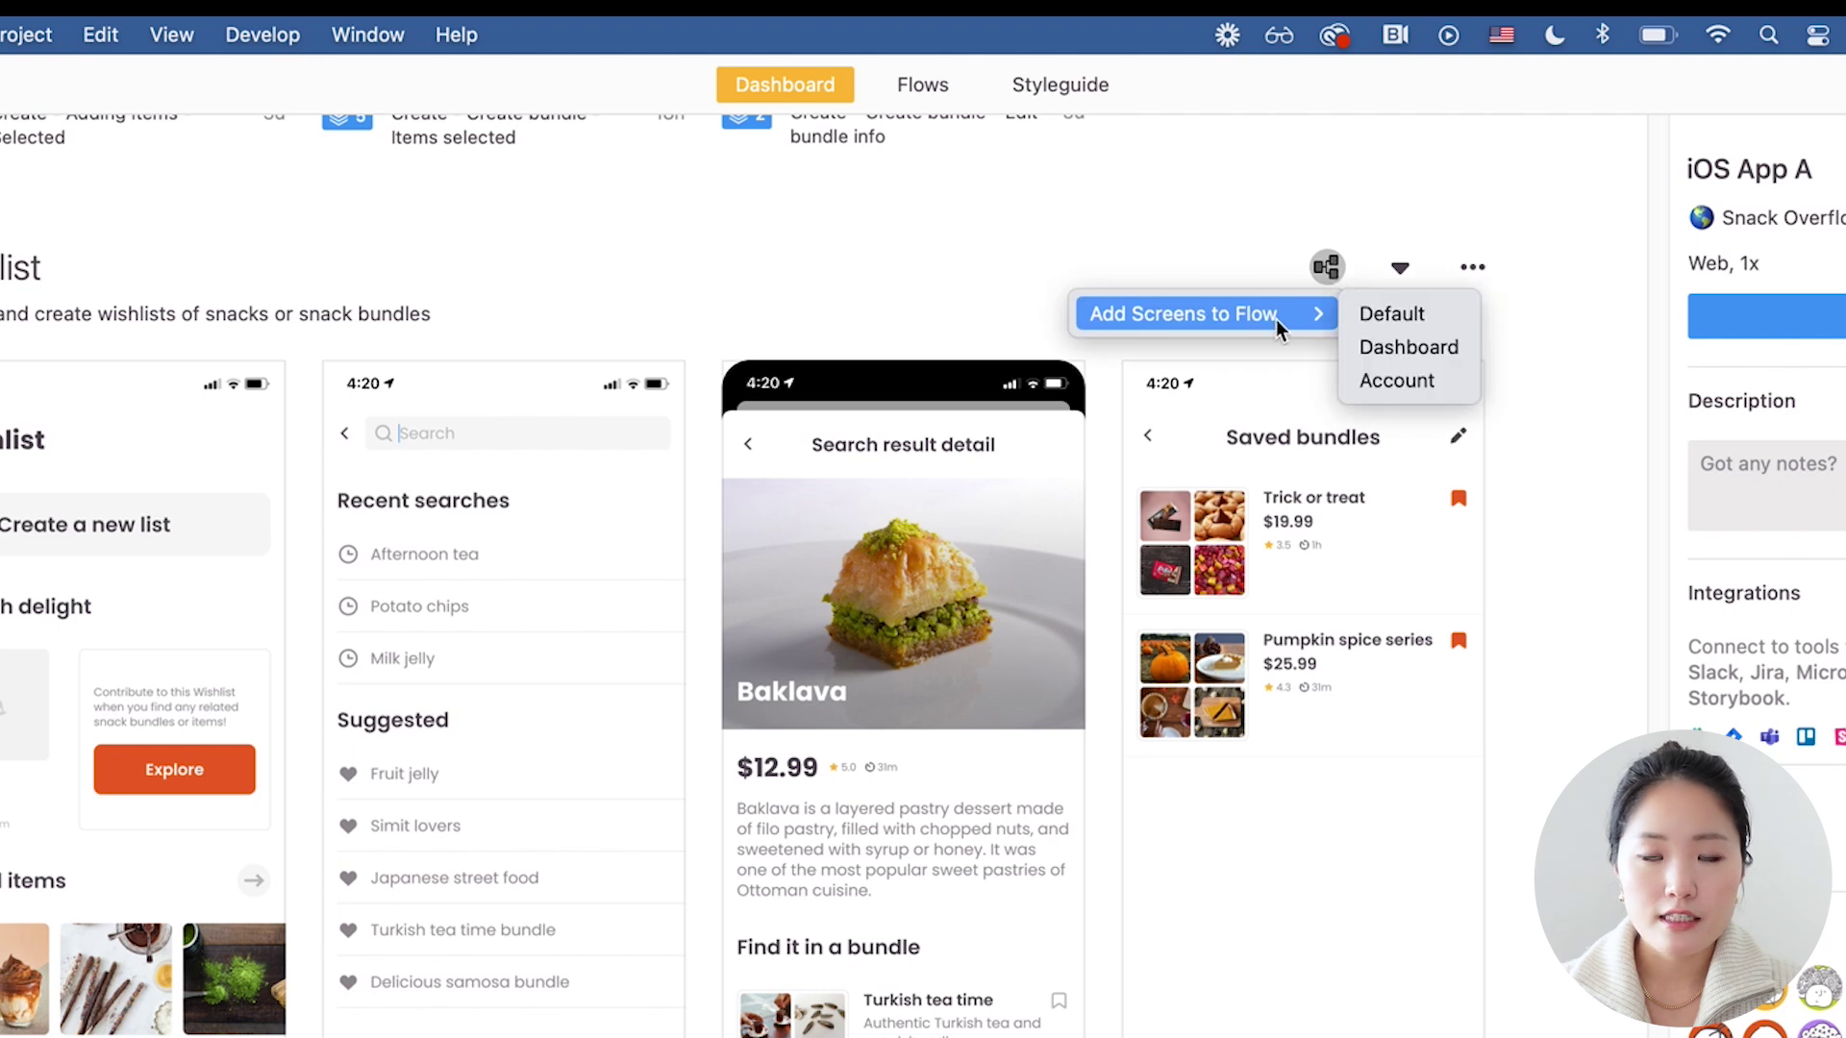
left_click(1391, 317)
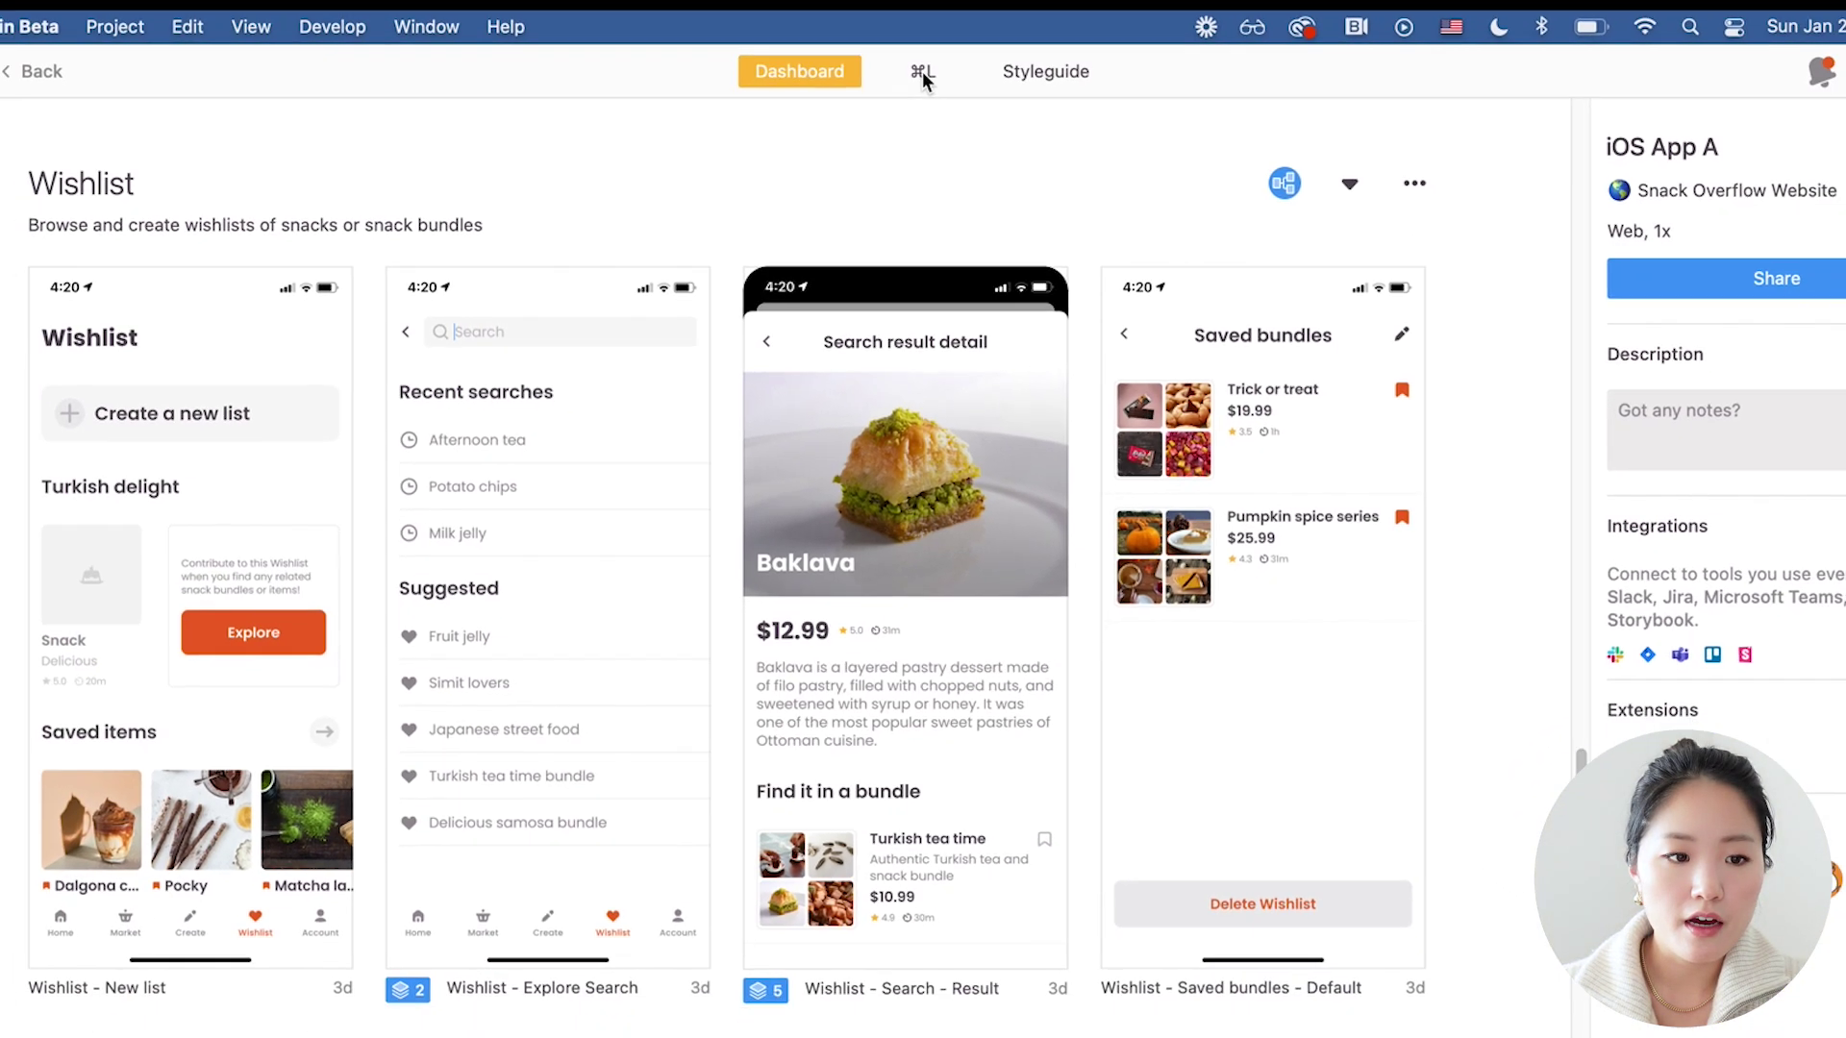
Step: On the flow board, place Explore Search beside Wishlist - New list and draw a green arrow from Explore
left_click(922, 85)
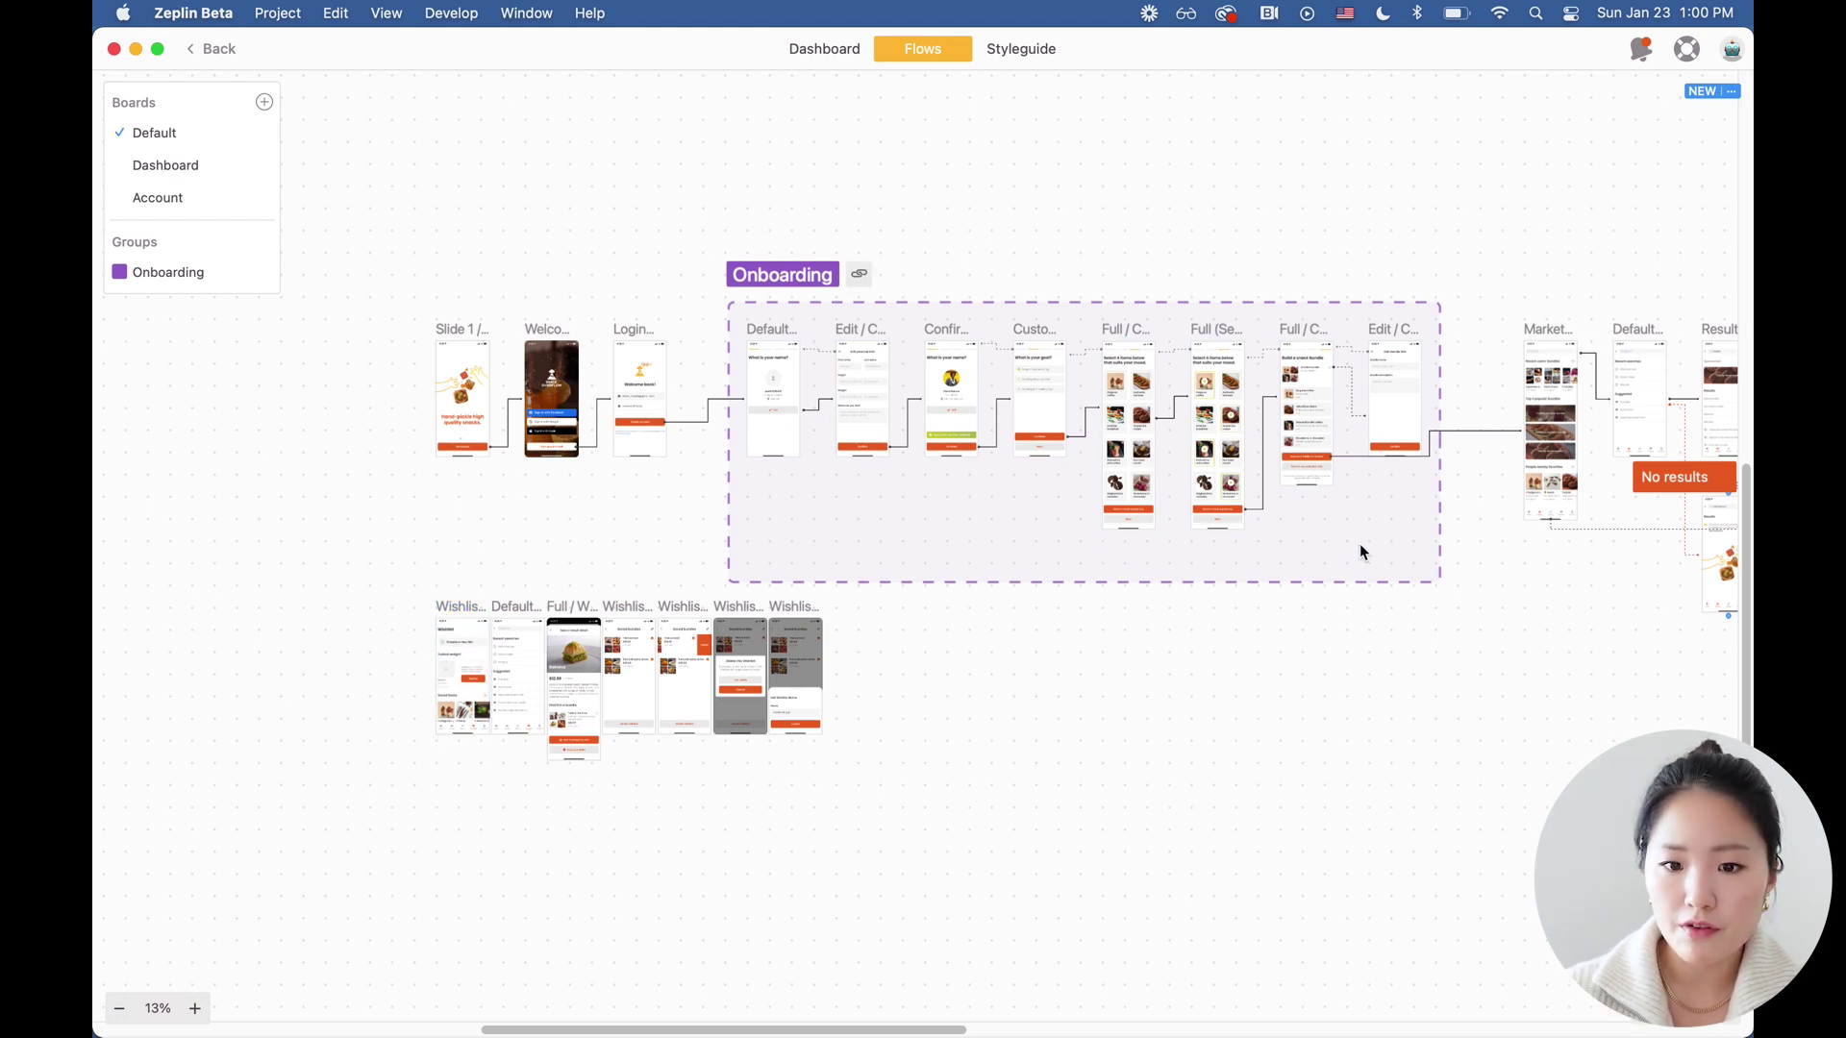
scroll(493, 673, "up", 5)
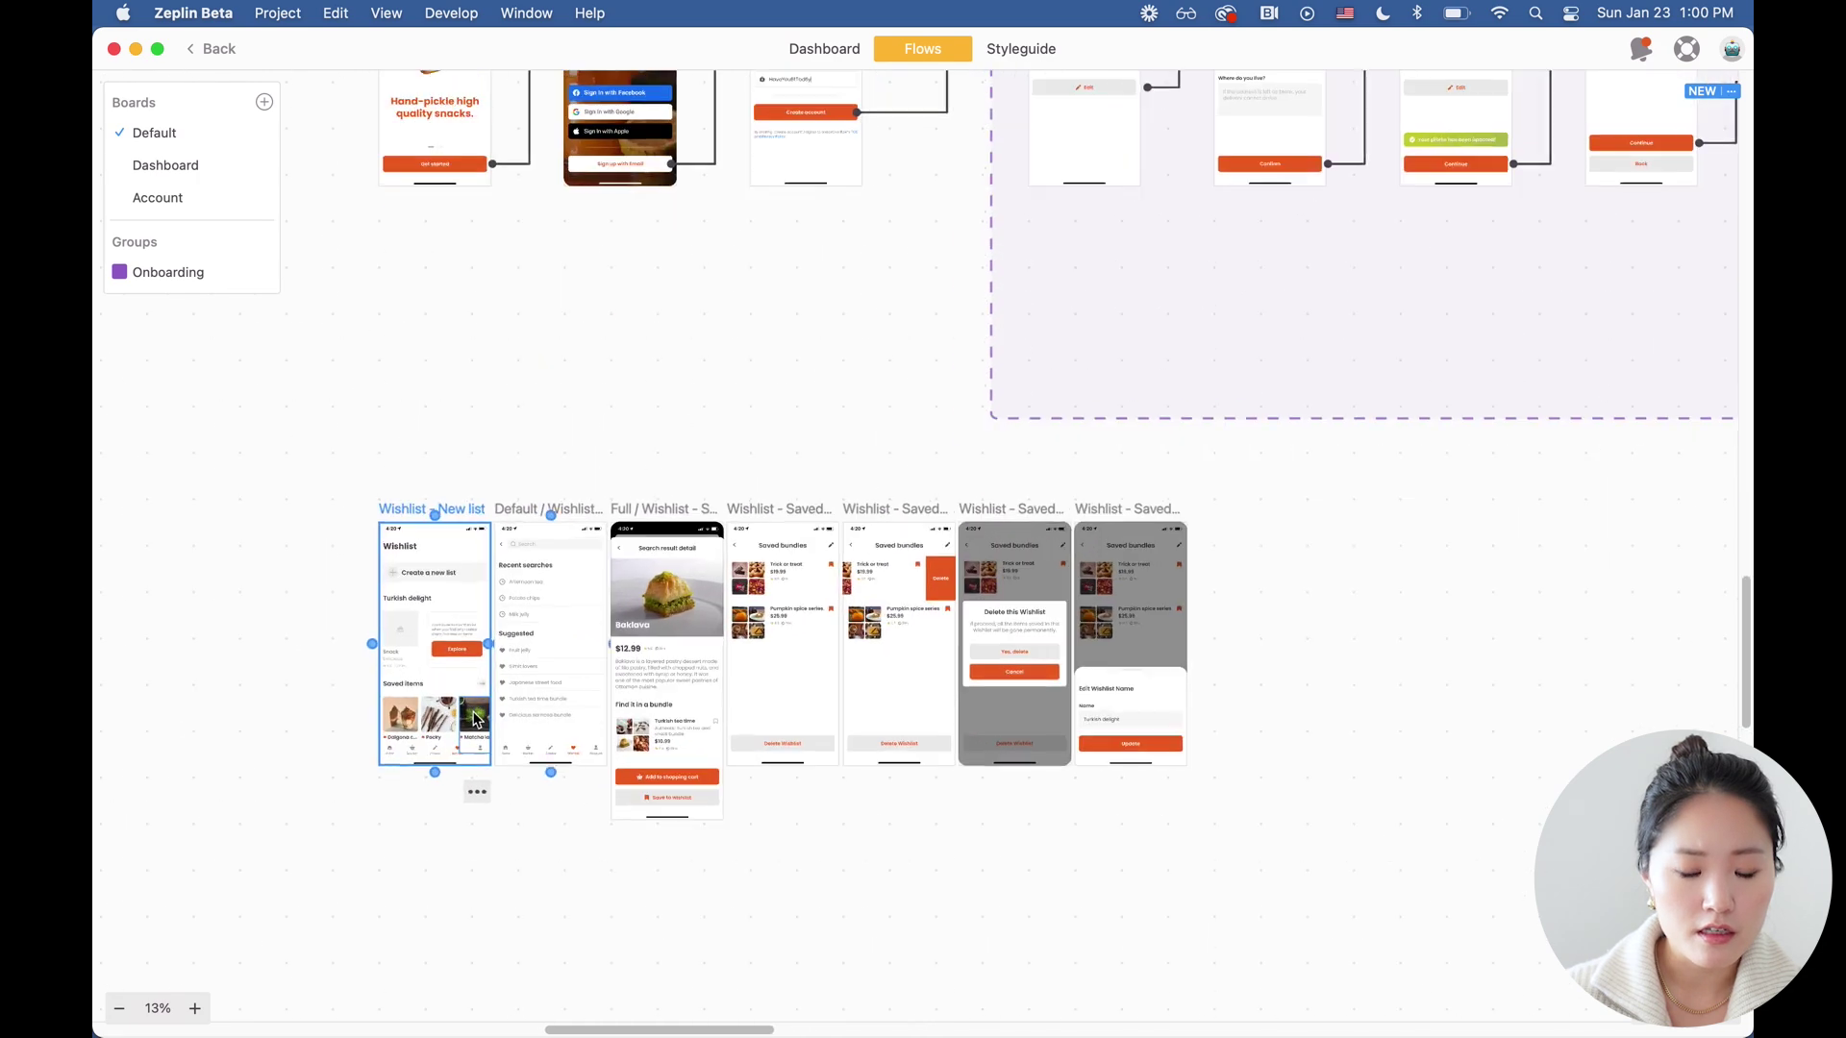
scroll(465, 722, "up", 3)
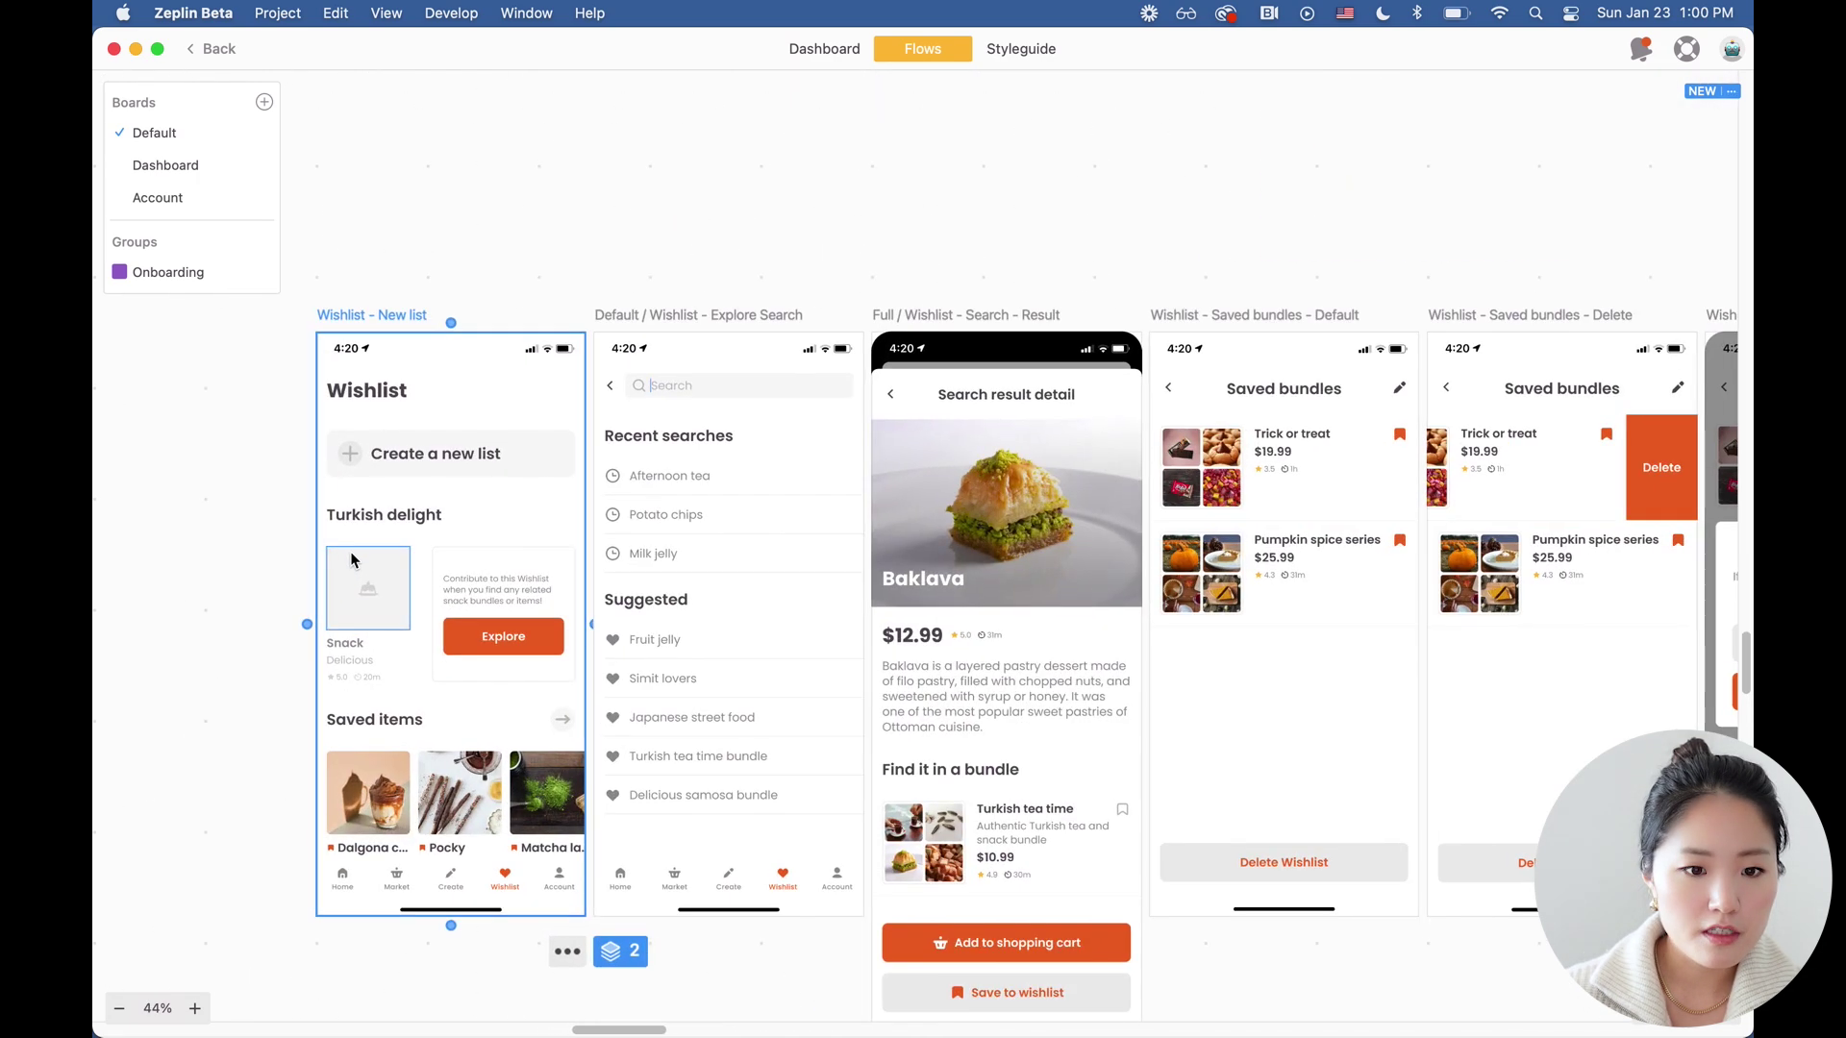
scroll(487, 567, "up", 5)
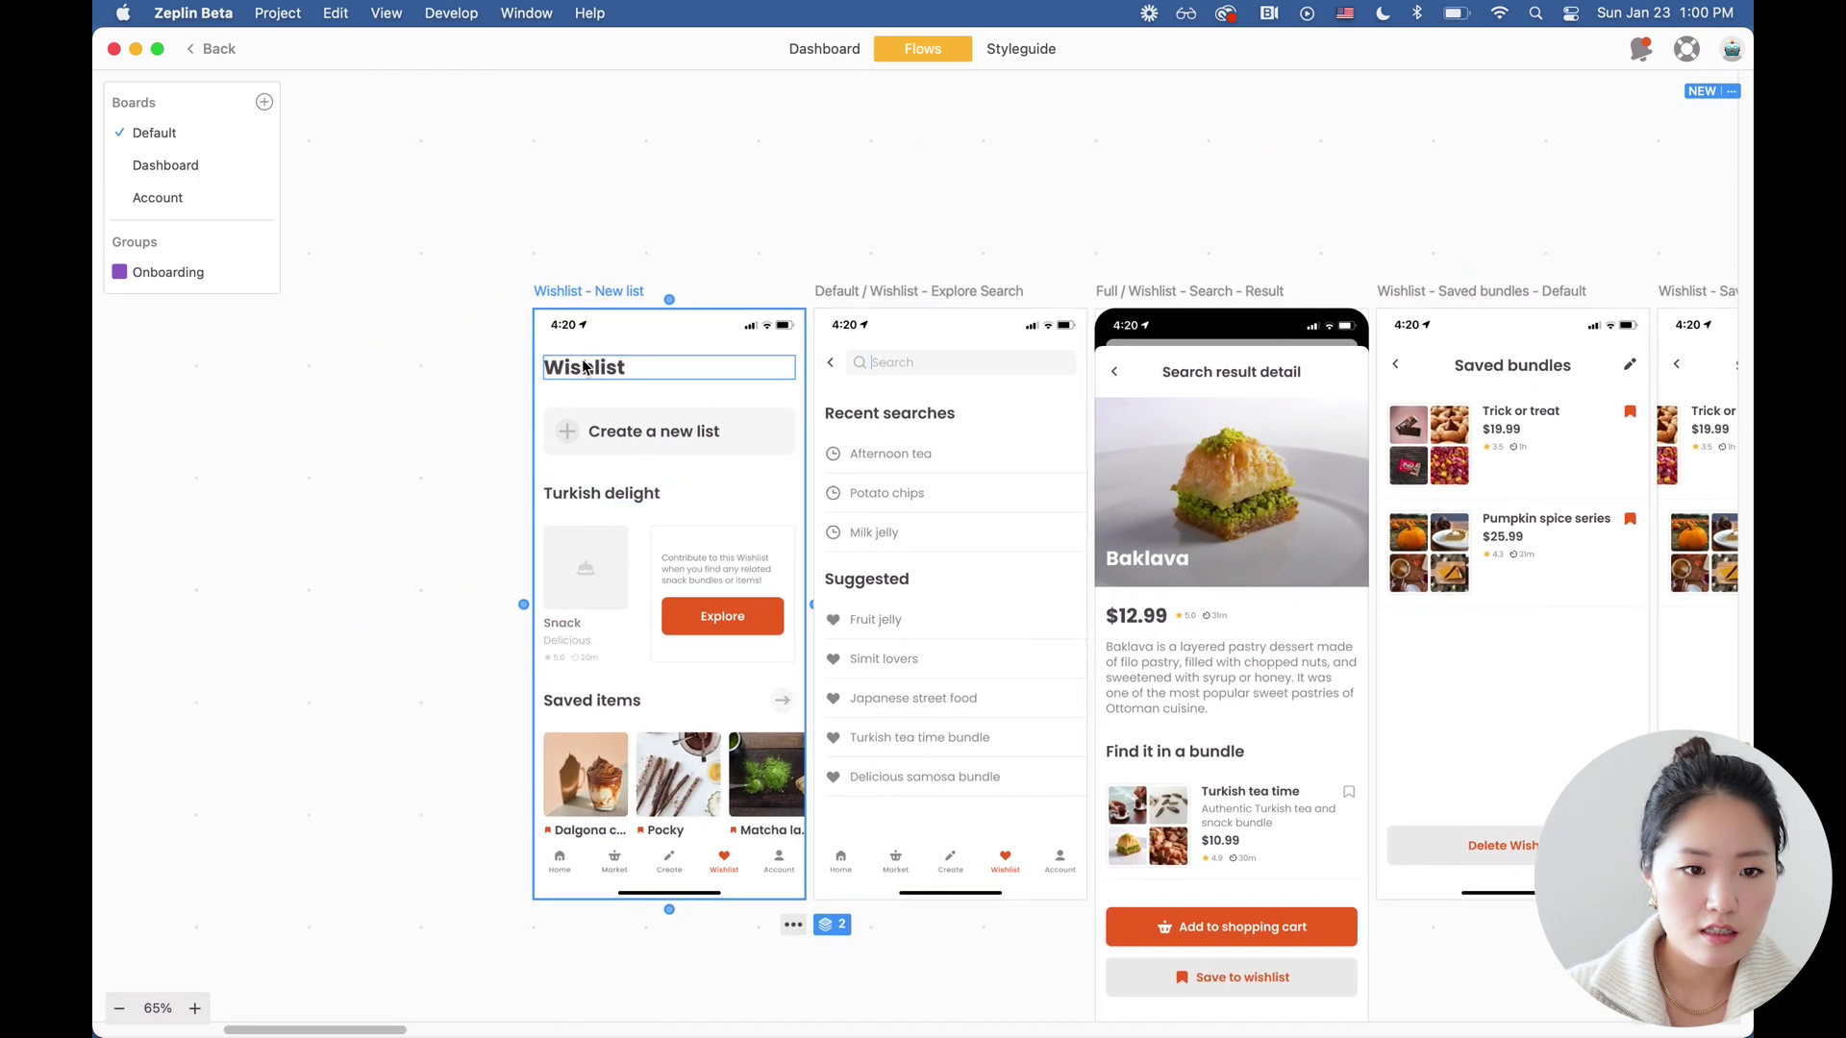
left_click_drag(618, 296, 412, 291)
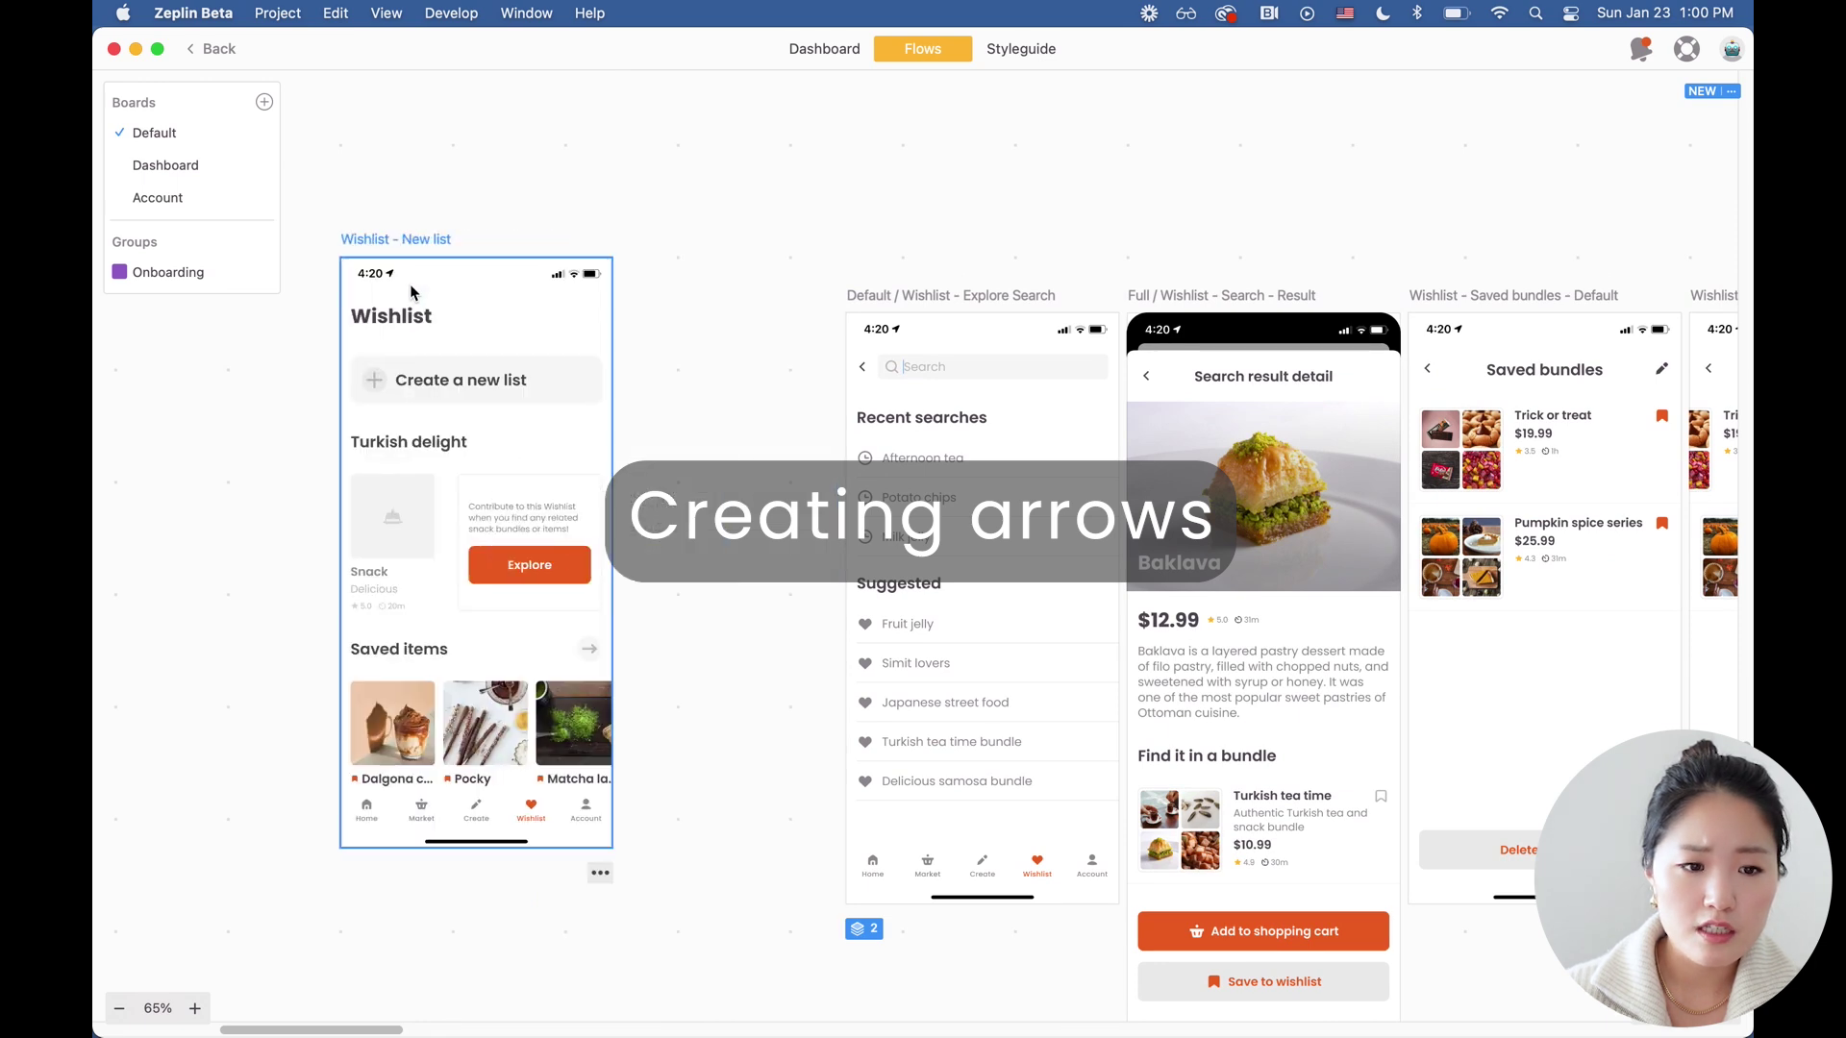
left_click_drag(860, 295, 691, 238)
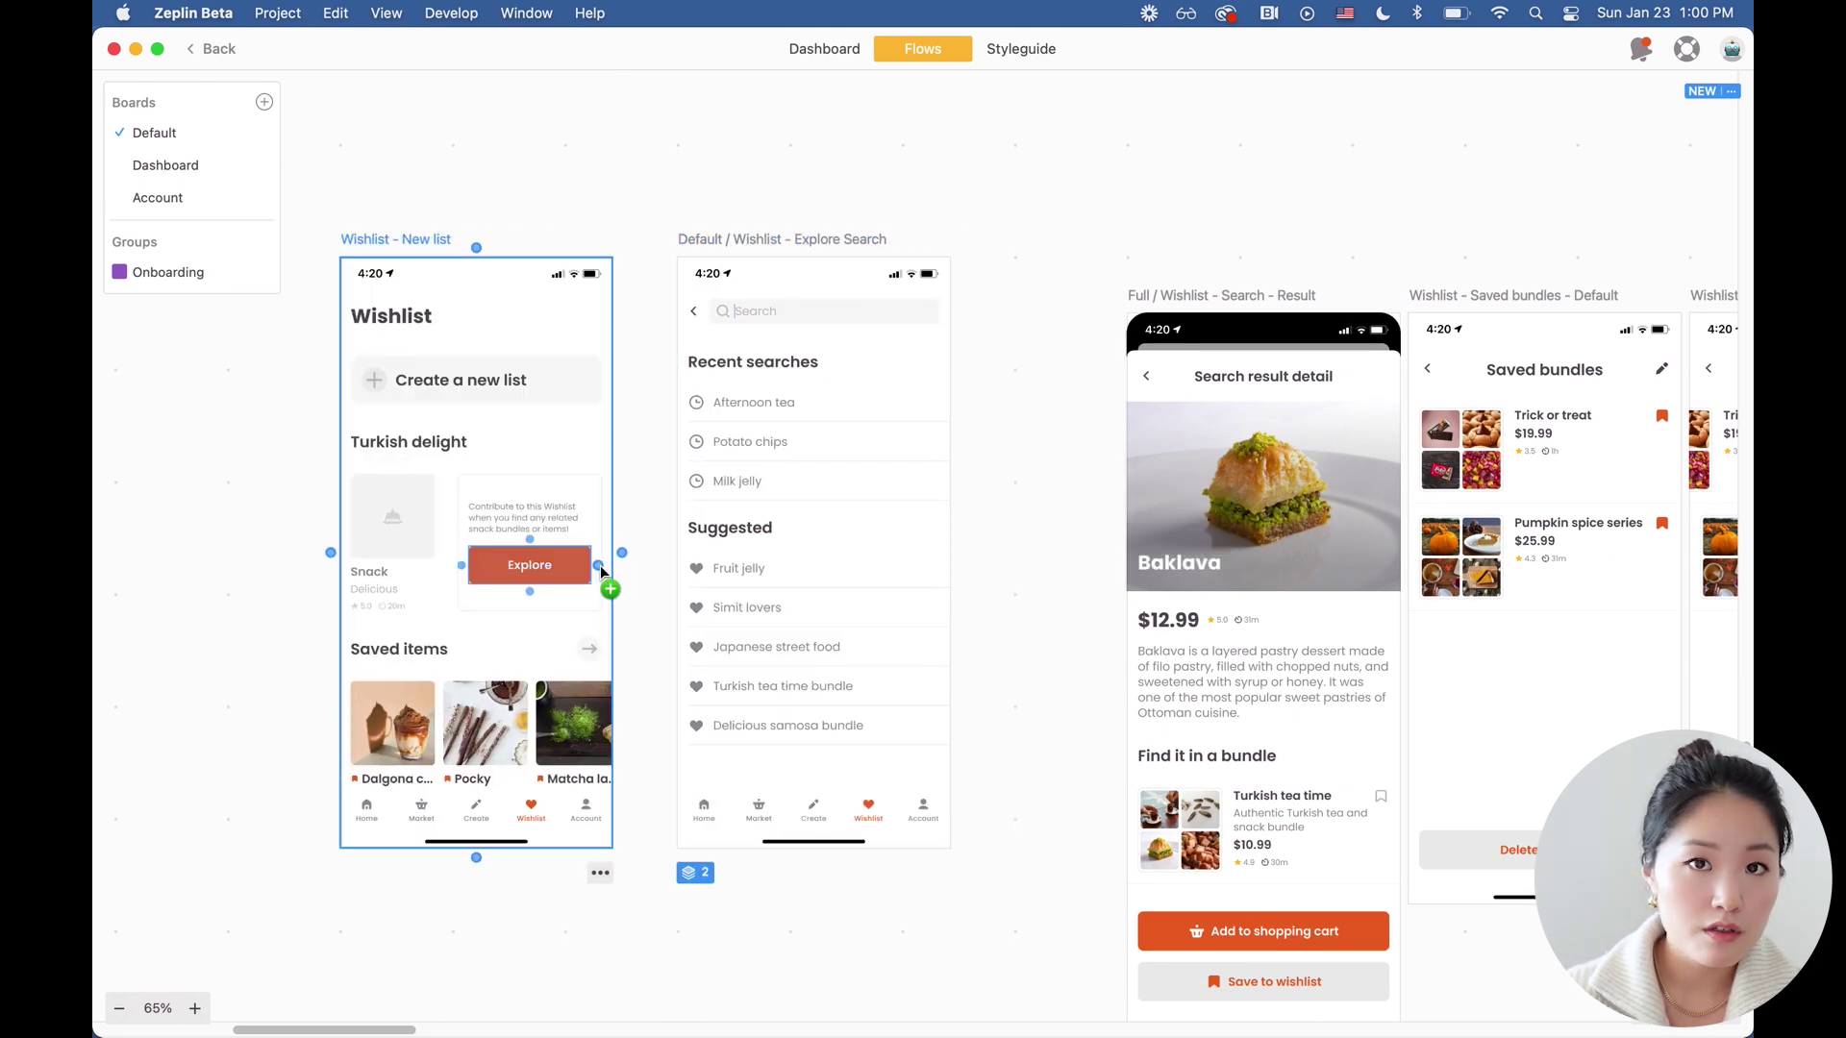
left_click_drag(599, 565, 672, 413)
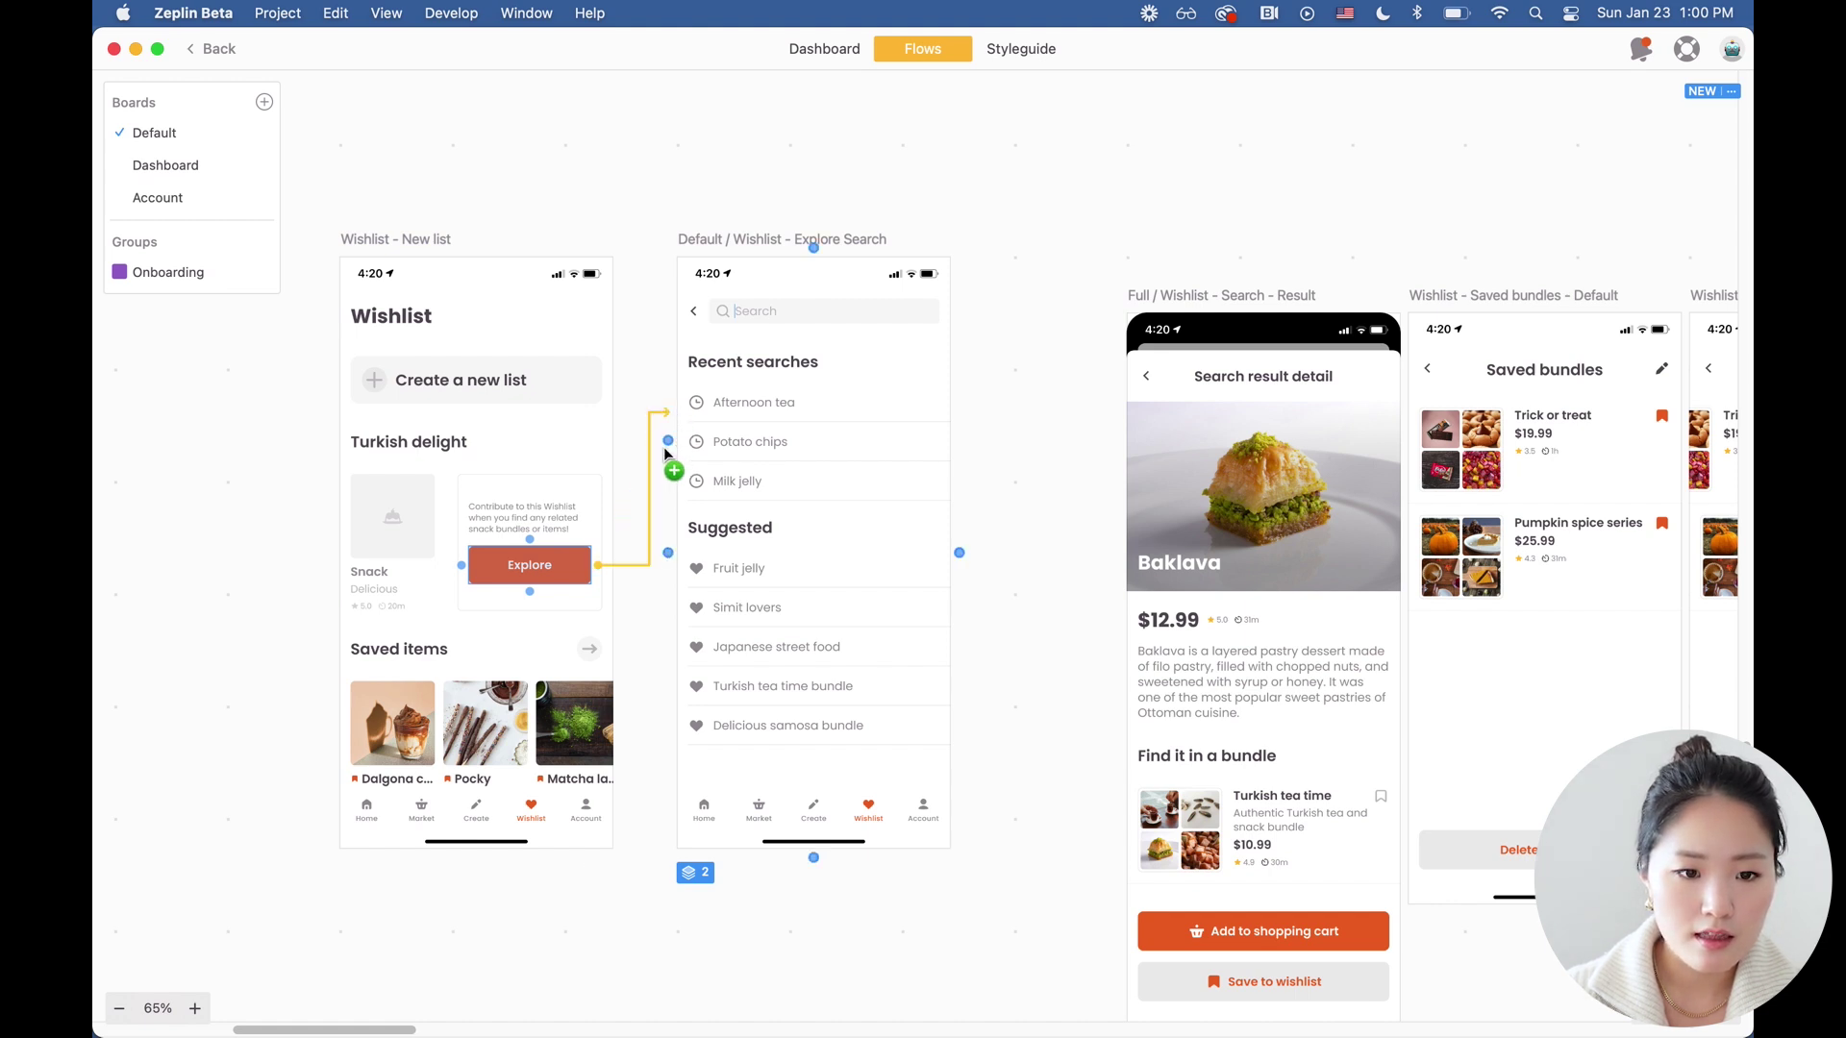
left_click(655, 458)
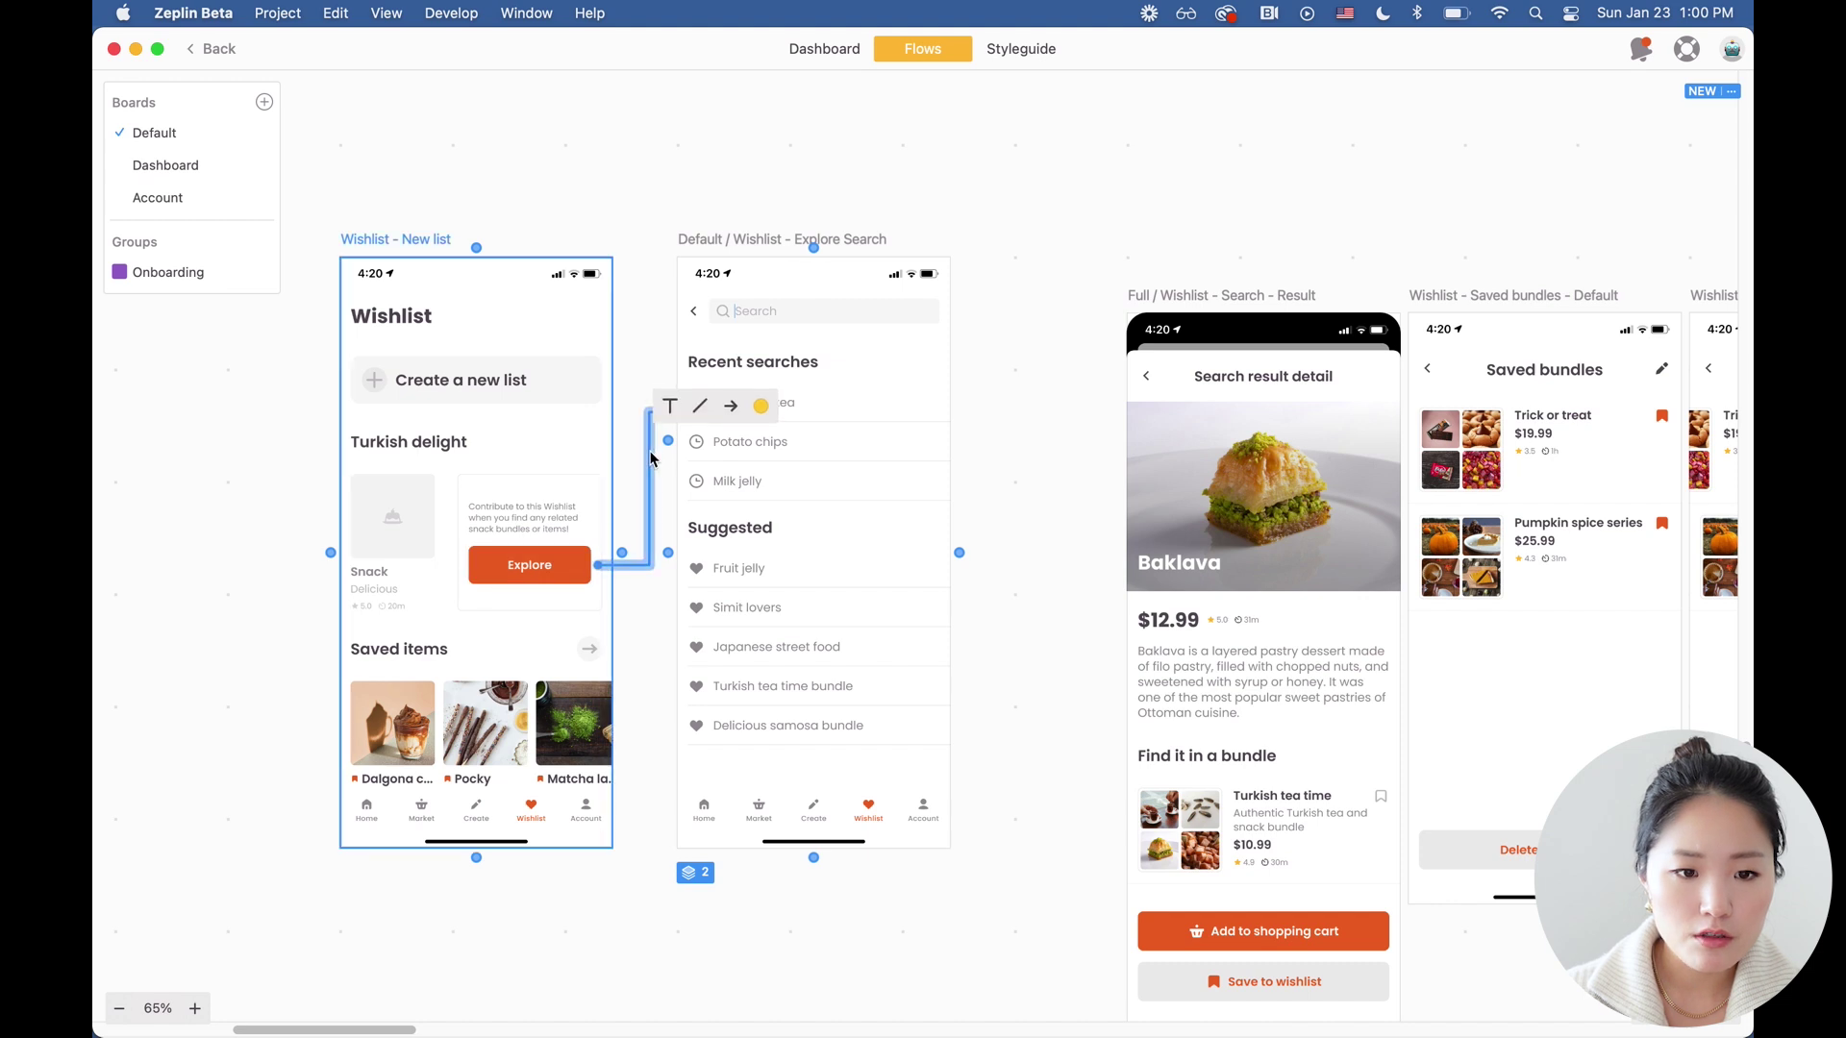
left_click(758, 408)
left_click(831, 406)
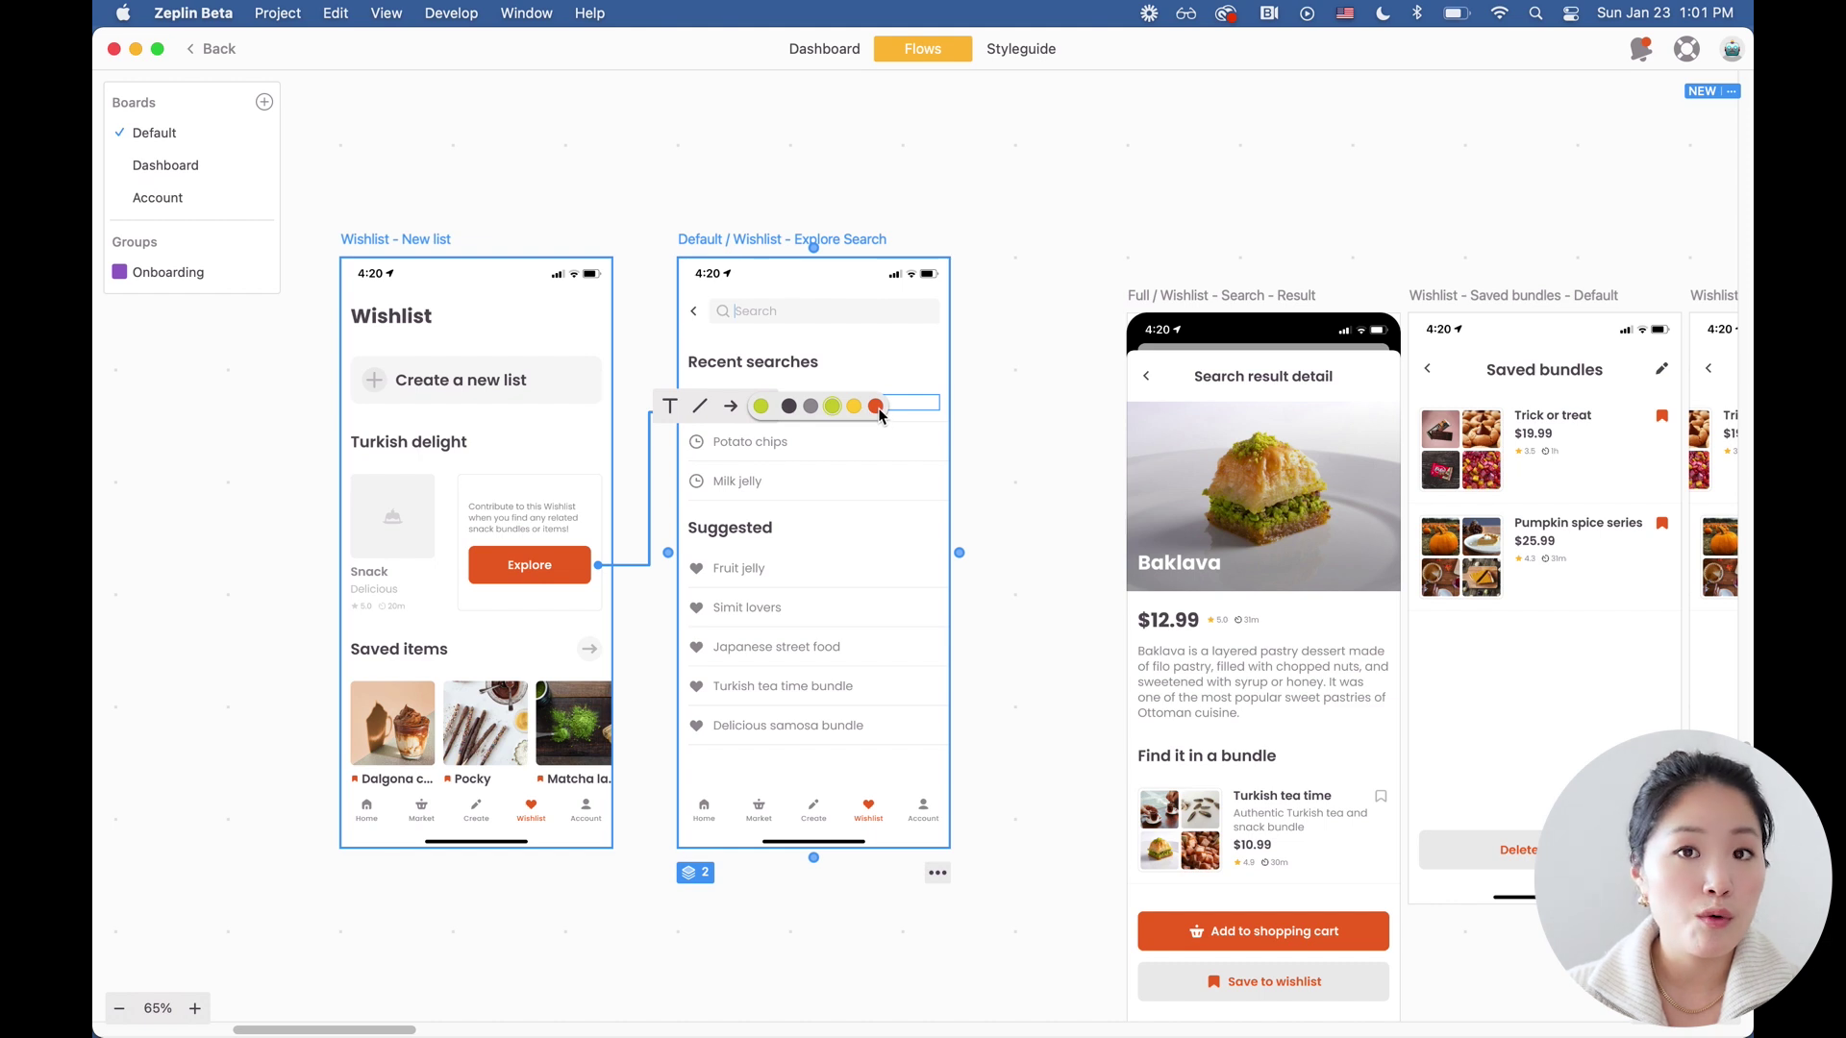
Step: Align the search result detail screen and change Explore Search's default variant to Search result
left_click_drag(1171, 297, 1171, 243)
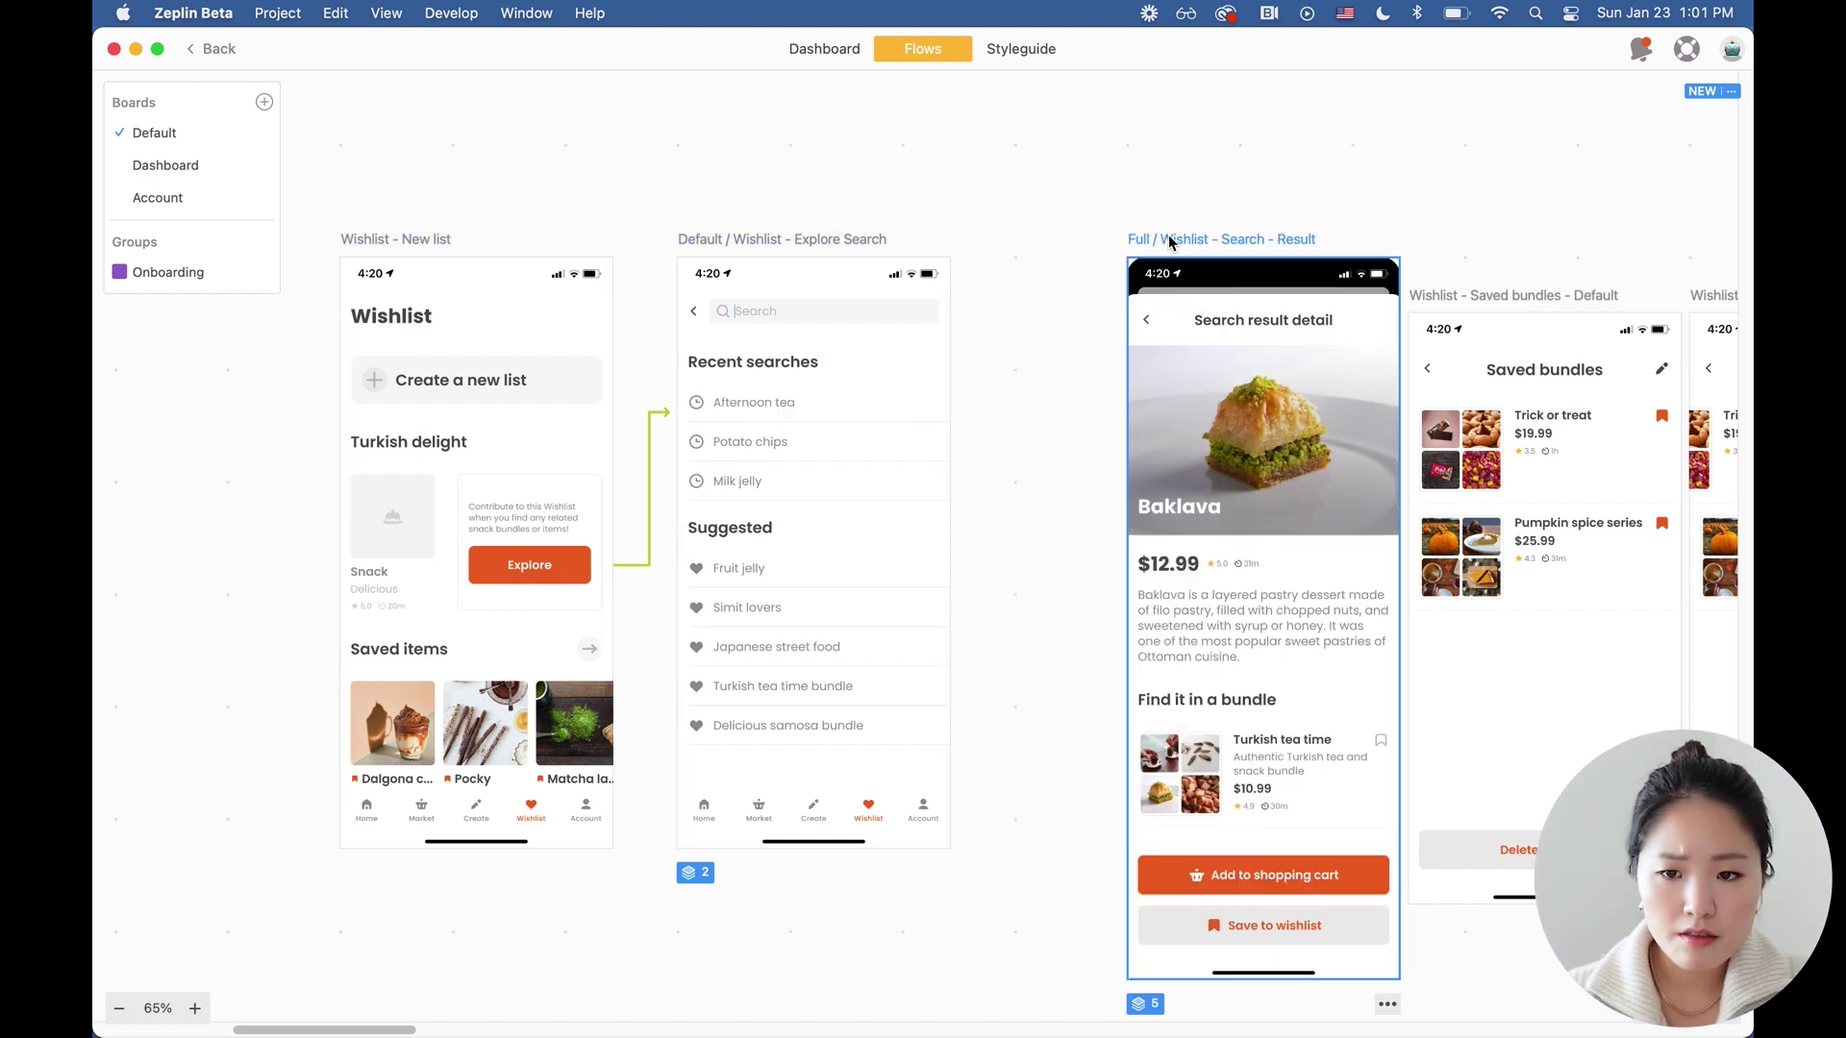
left_click(697, 875)
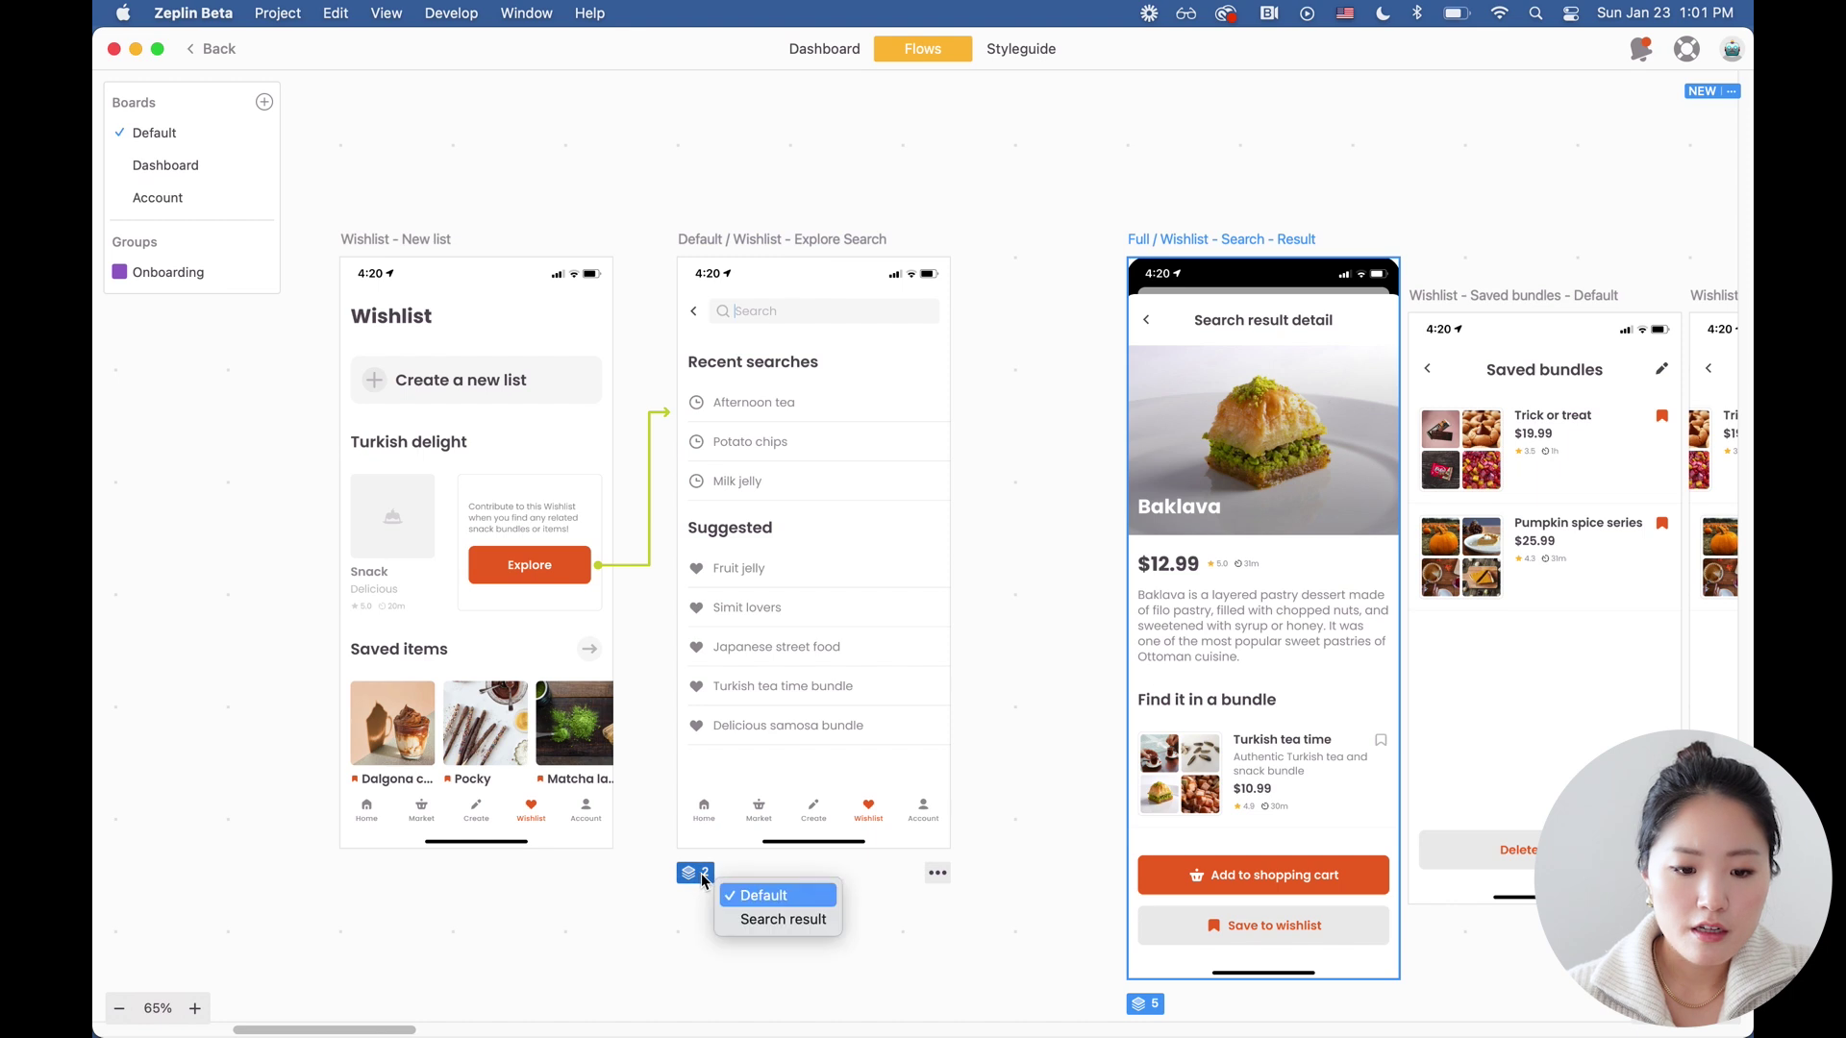
left_click(781, 921)
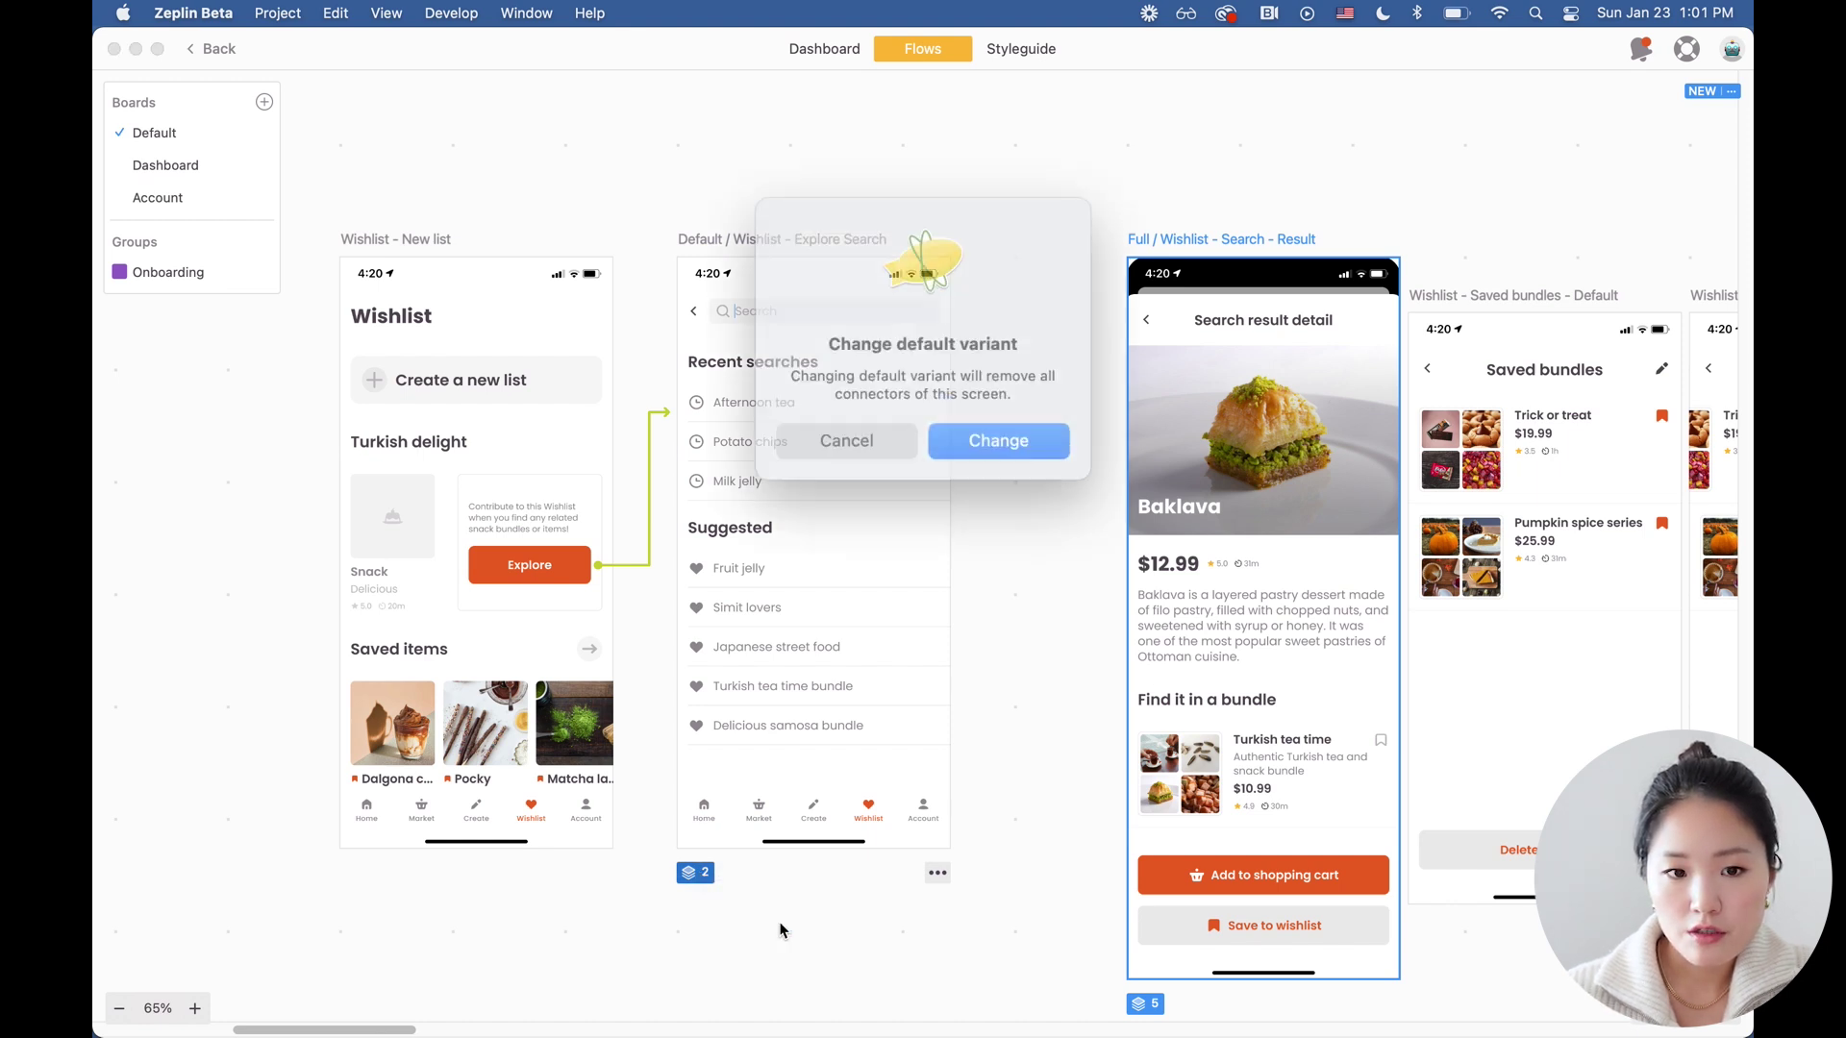
left_click(1000, 425)
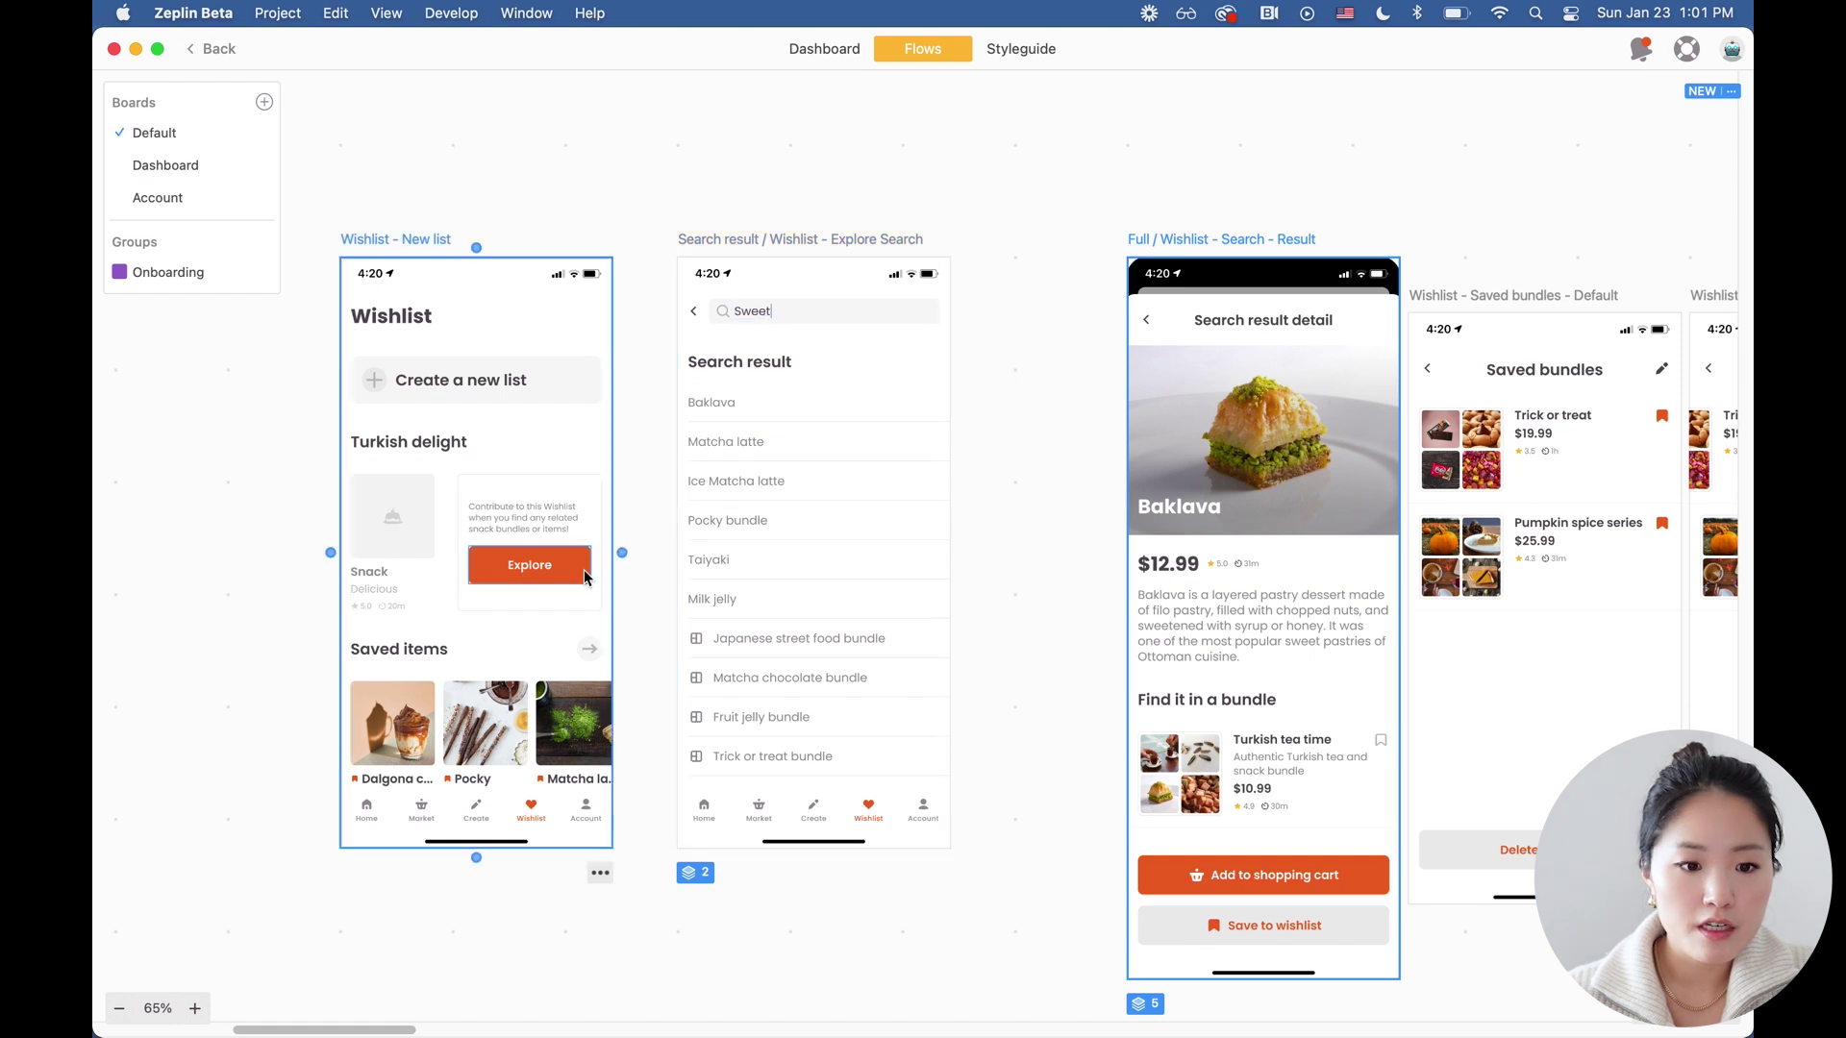
Step: Connect Explore to Search result and the Baklava row to the detail screen, then reposition the detail screen
left_click_drag(596, 568, 673, 325)
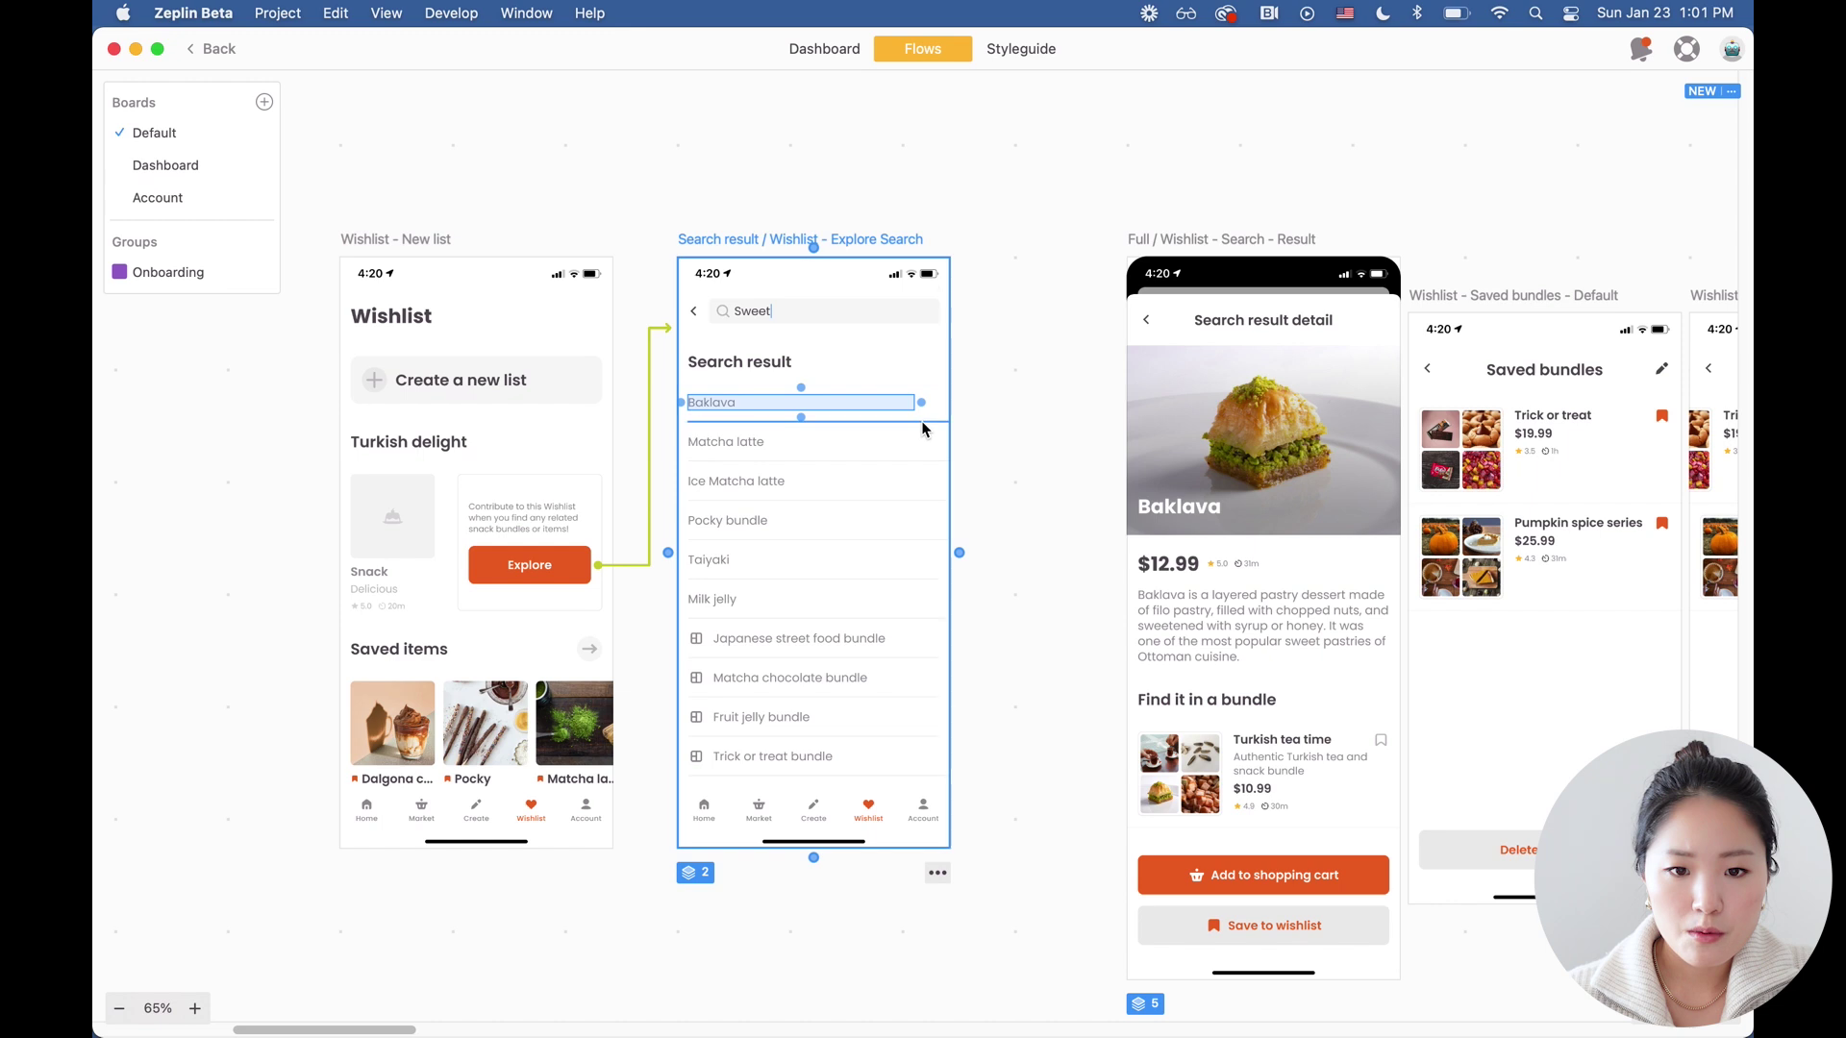
left_click_drag(921, 402, 1117, 620)
left_click_drag(1100, 234, 988, 234)
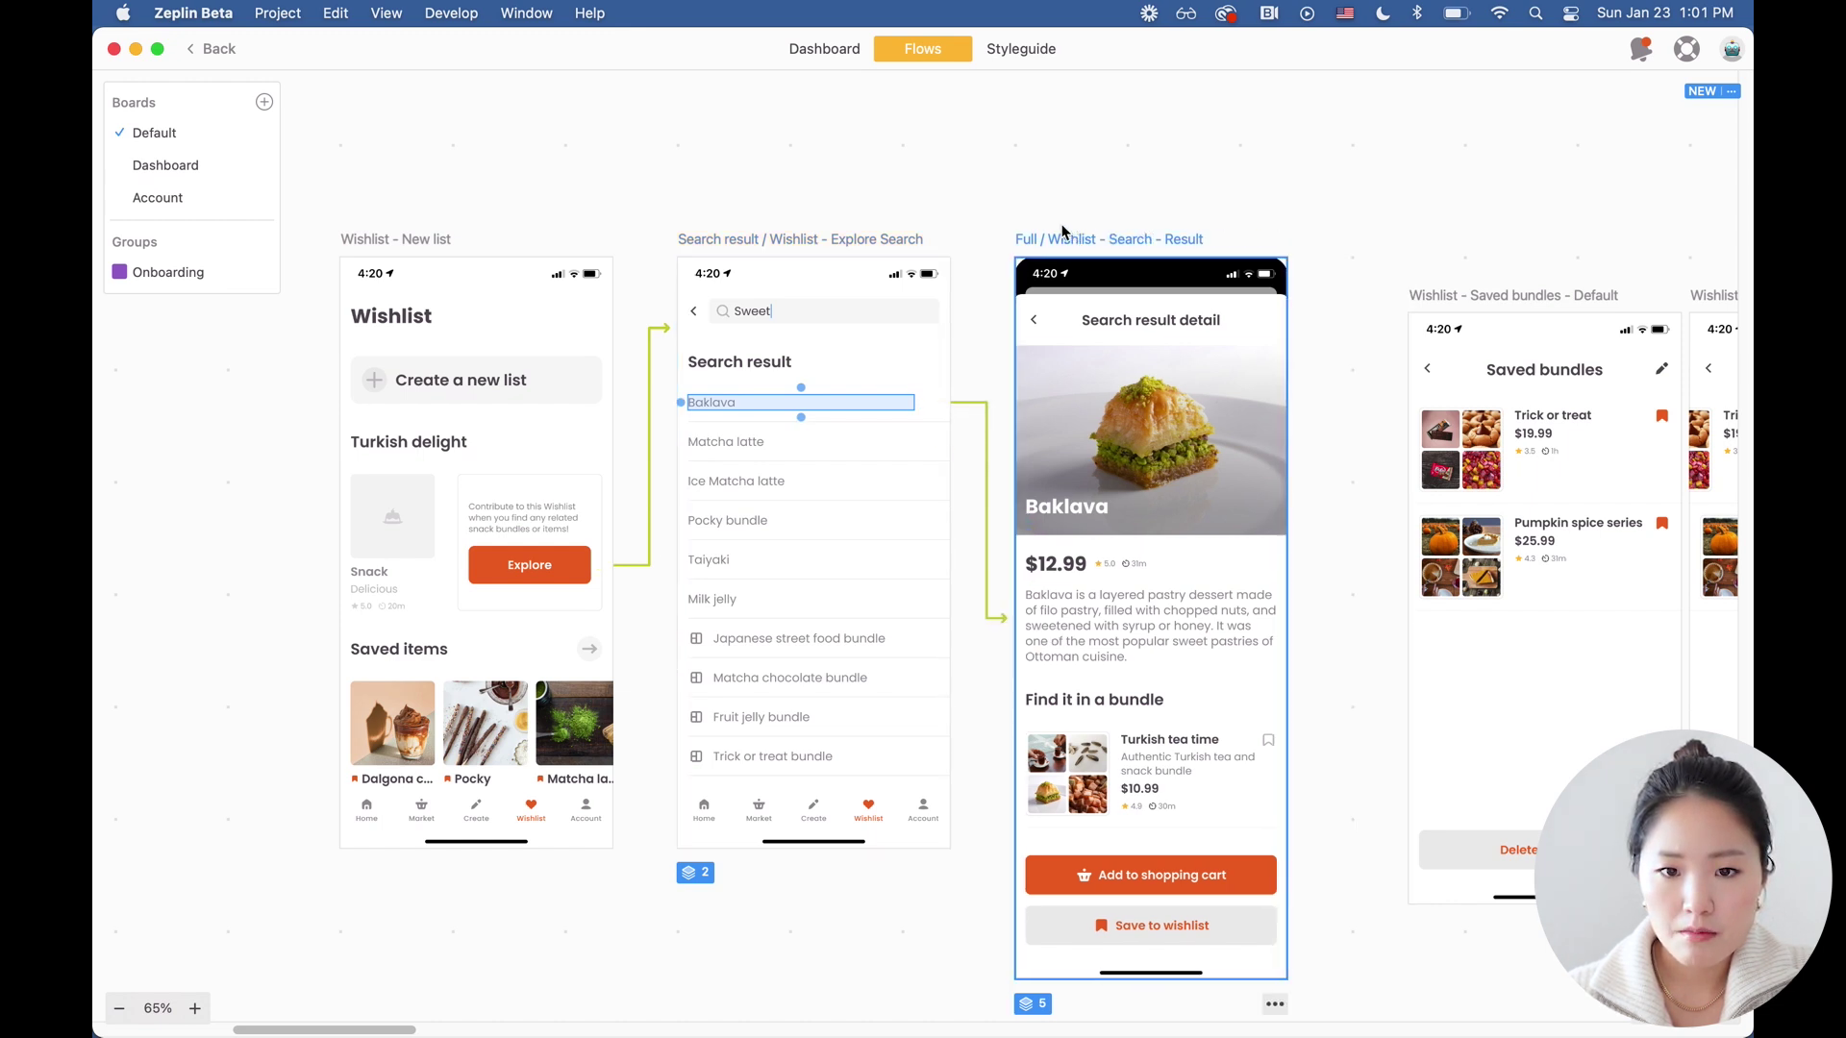
left_click(1228, 300)
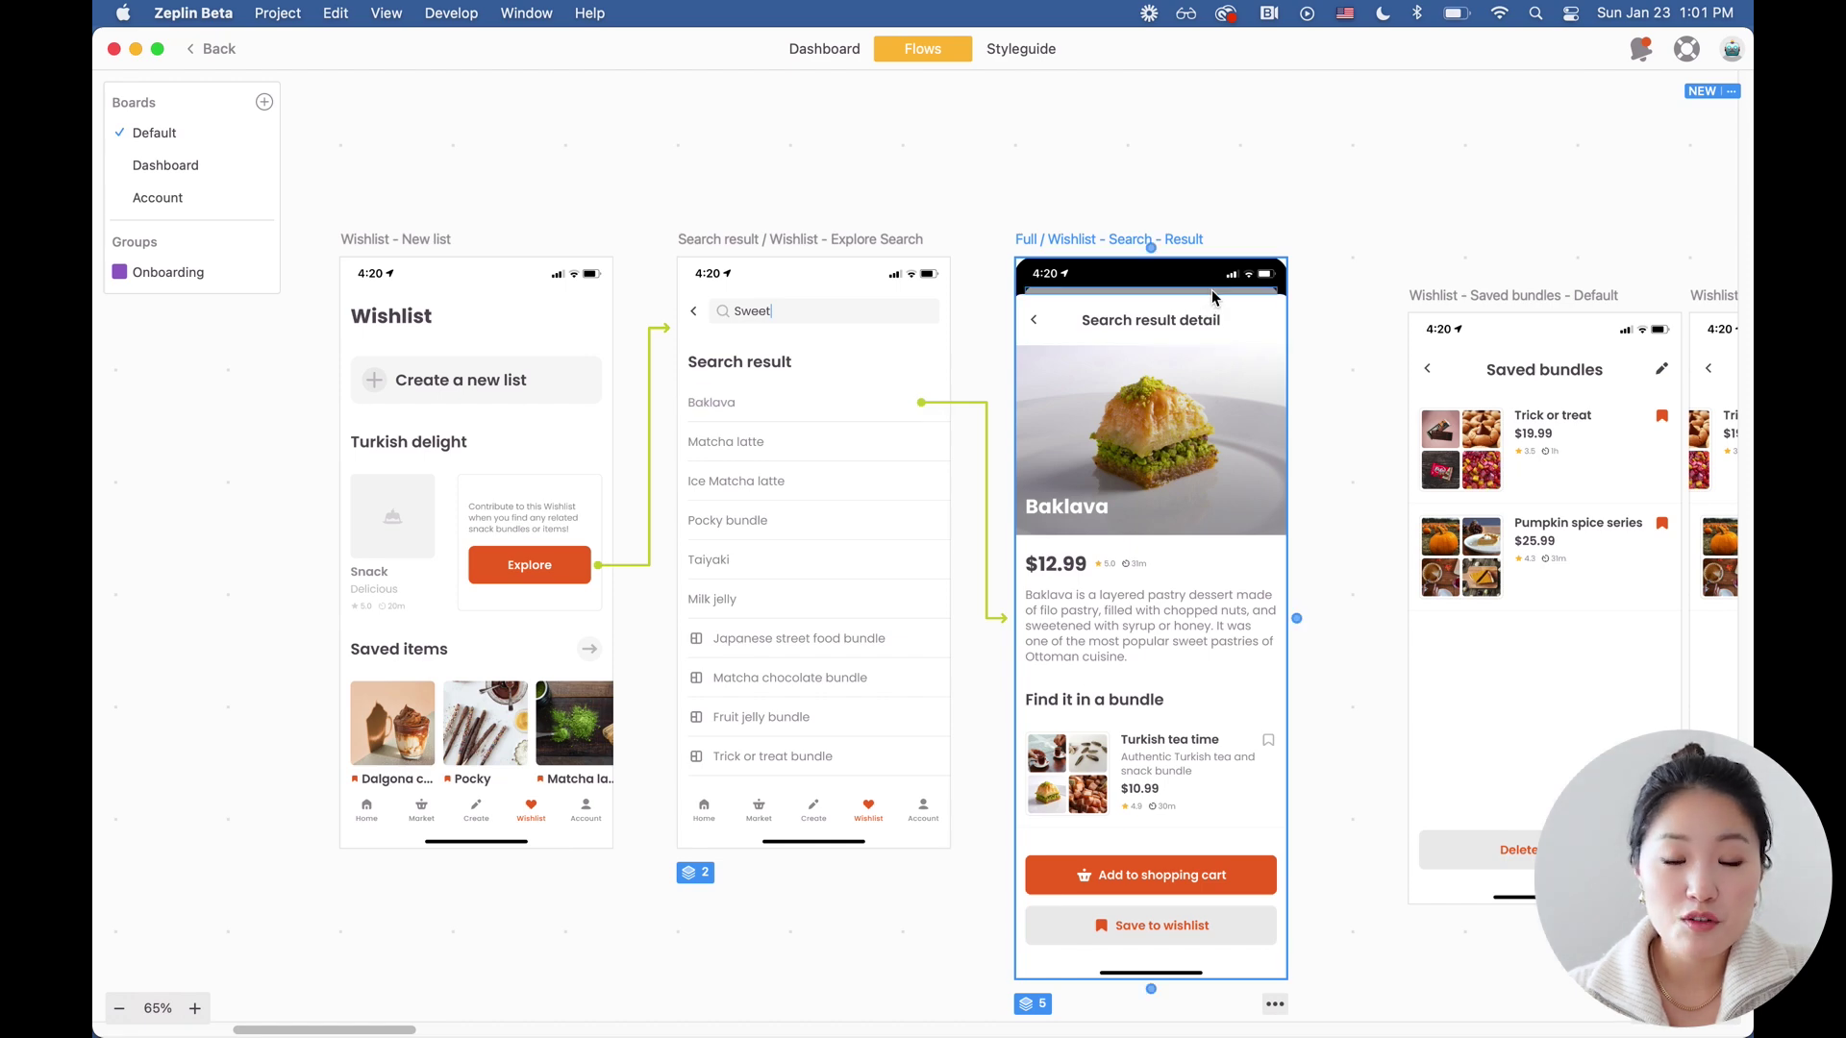
scroll(1215, 292, "right", 5)
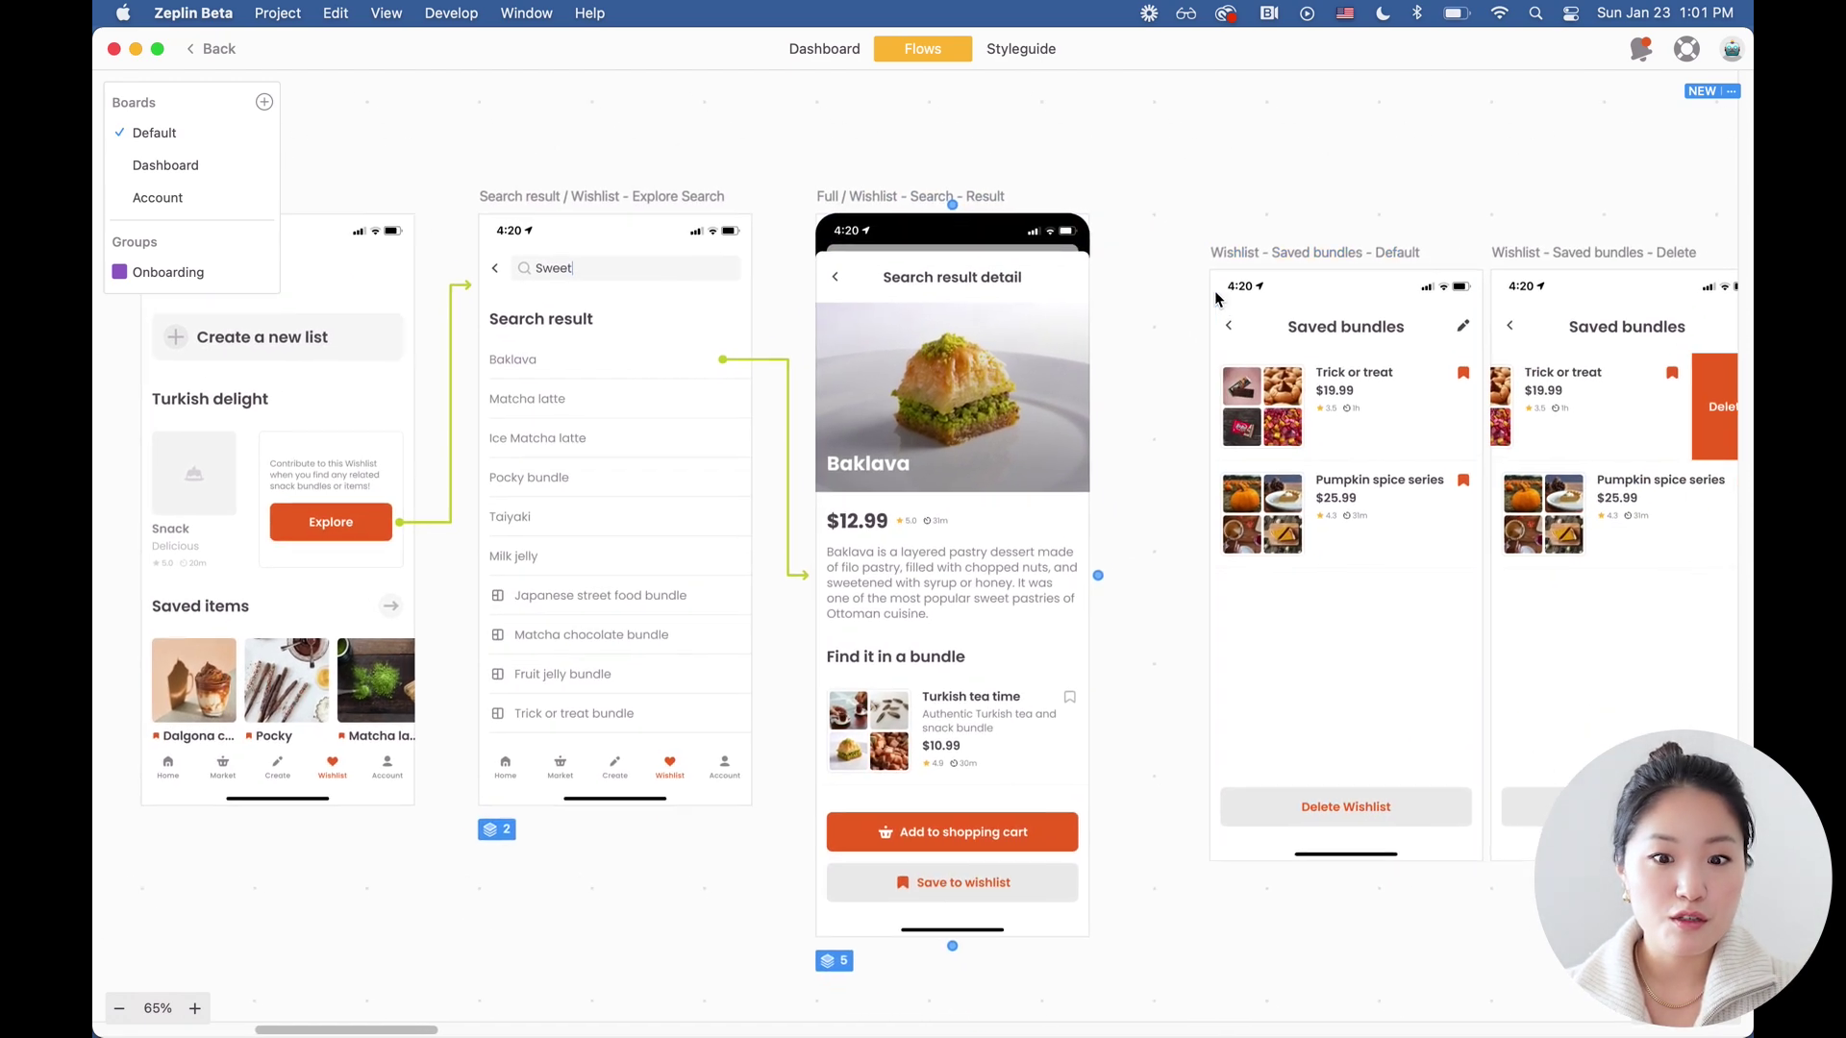
left_click(1217, 300)
scroll(1216, 300, "right", 2)
scroll(1216, 300, "up", 1)
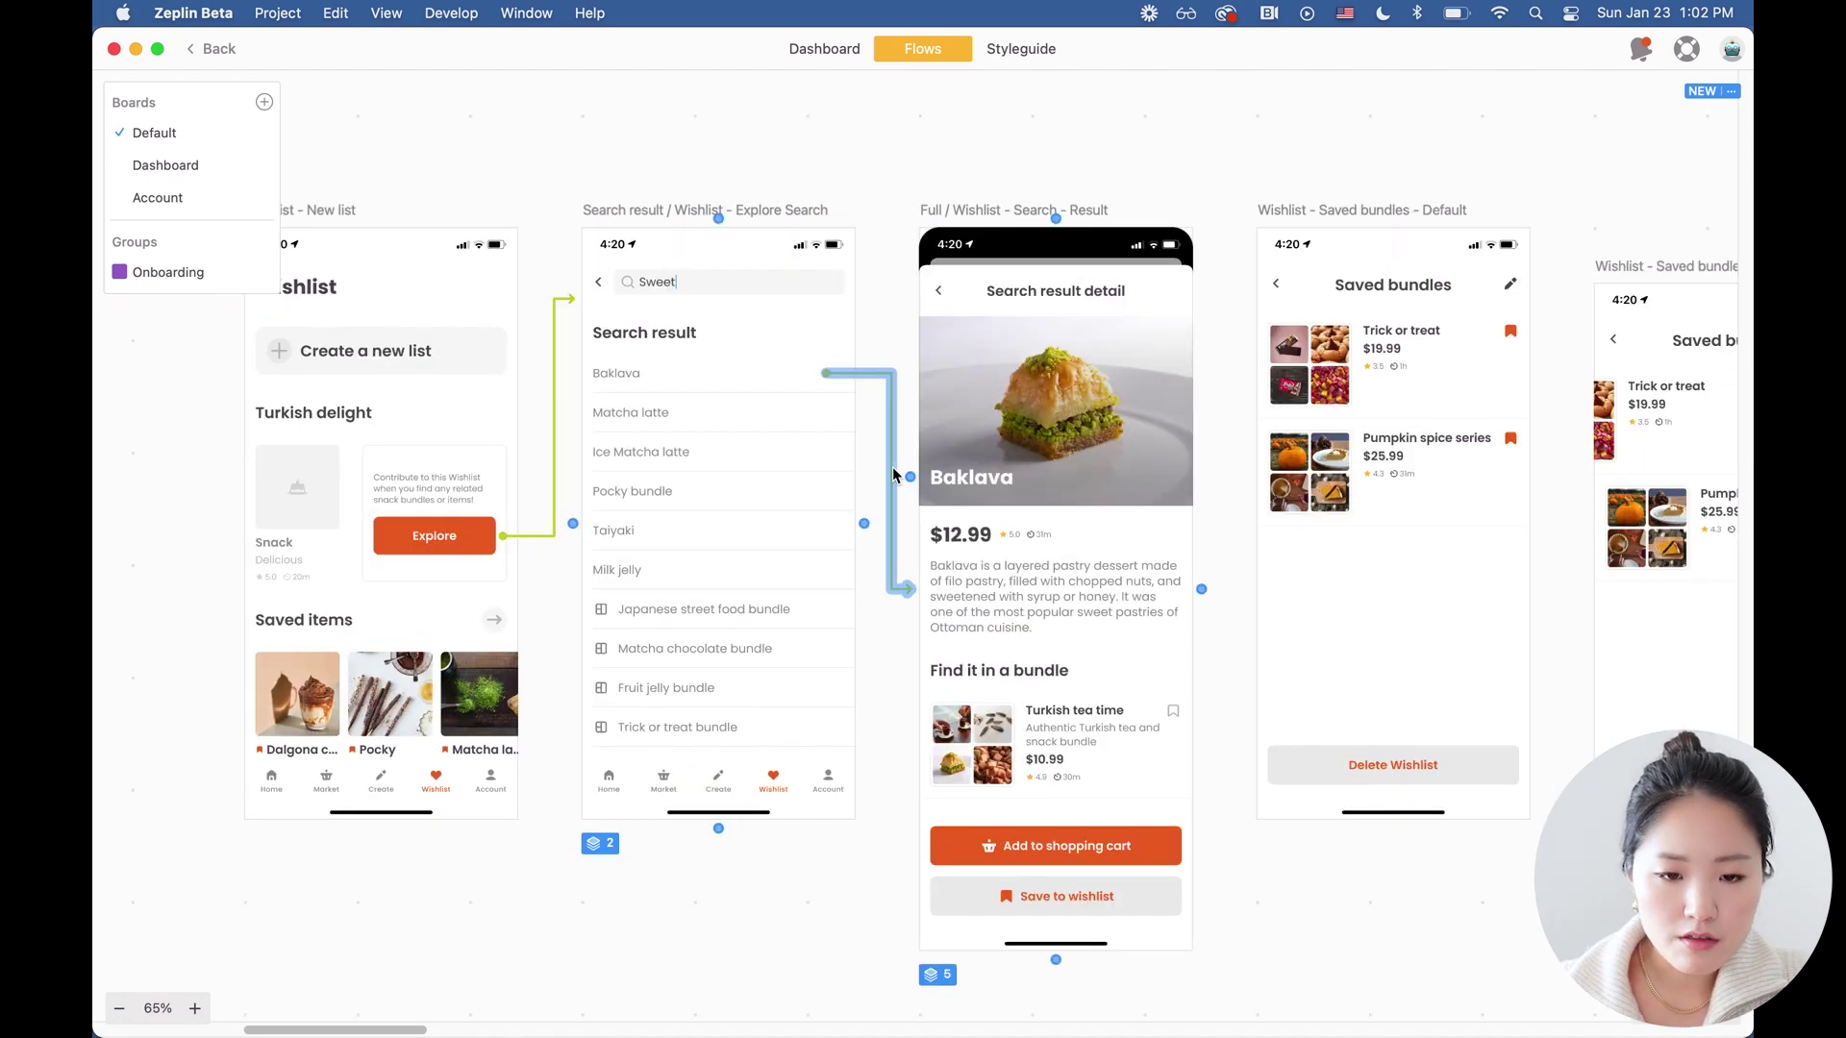
Step: Label the Baklava arrow 'Taps on recommend search'
left_click(892, 465)
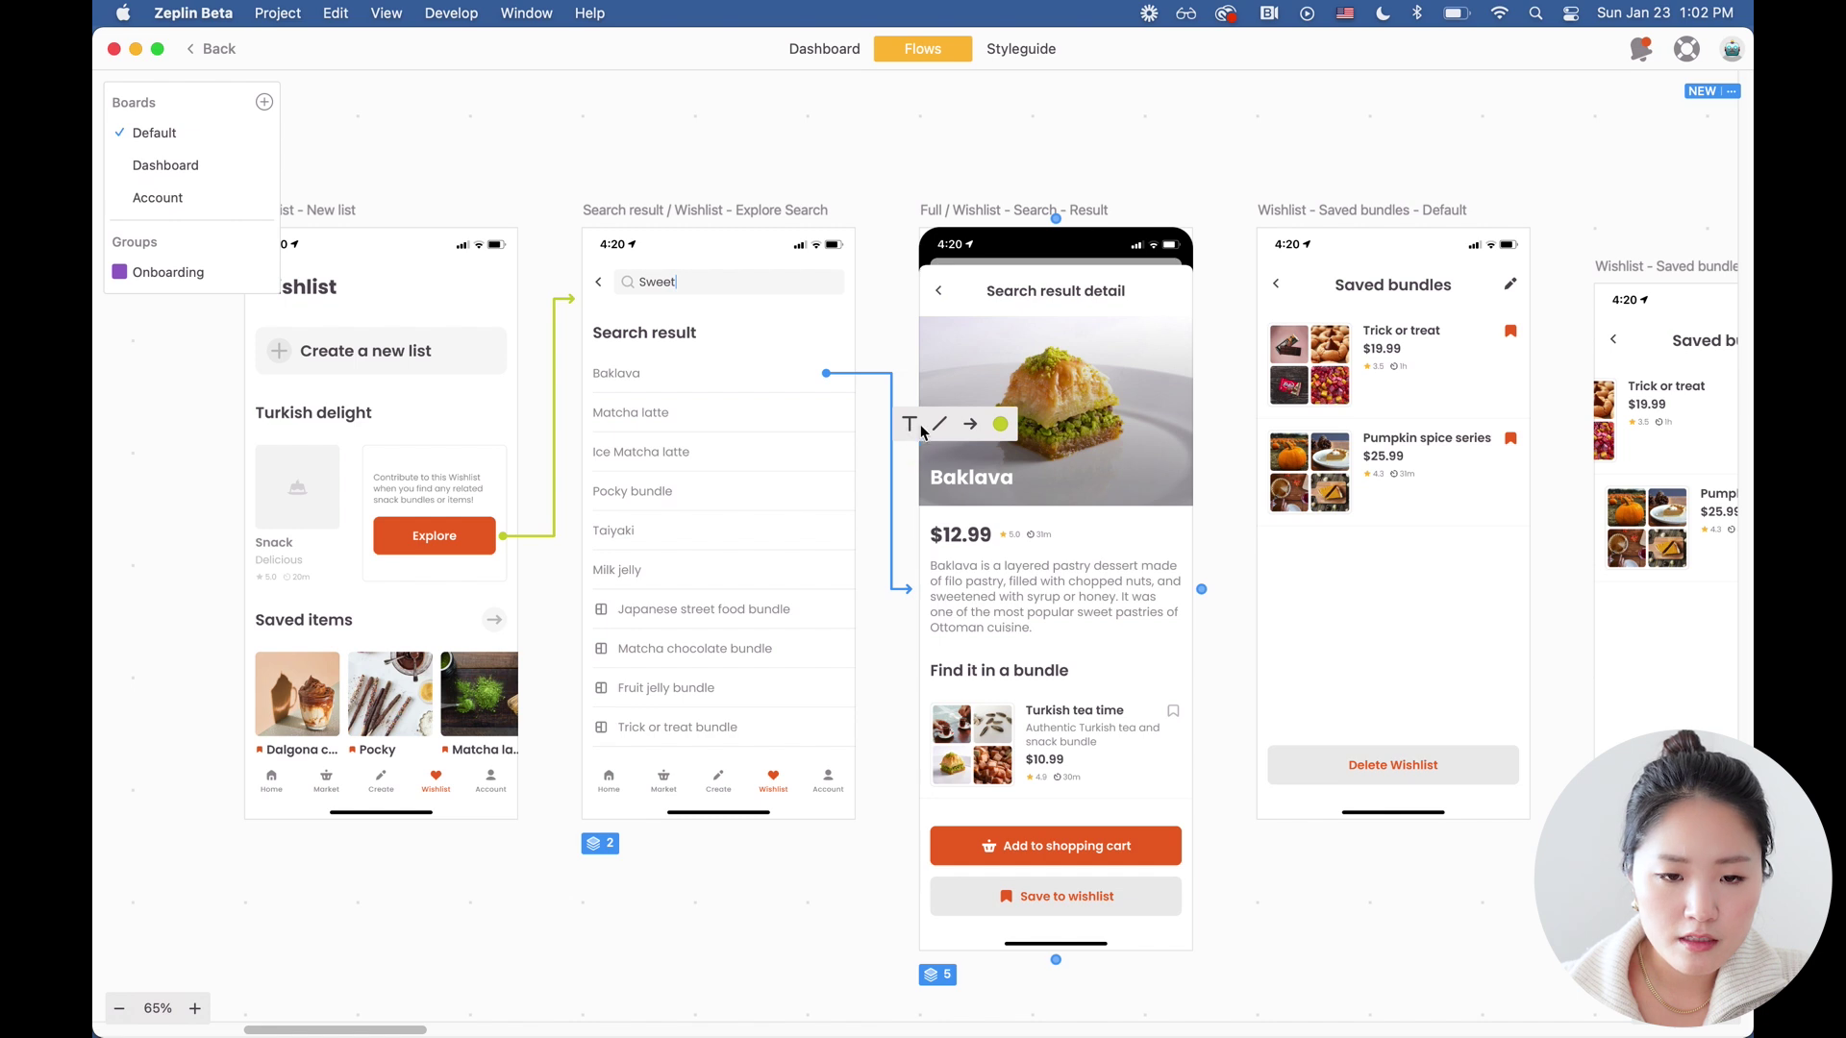
left_click(910, 426)
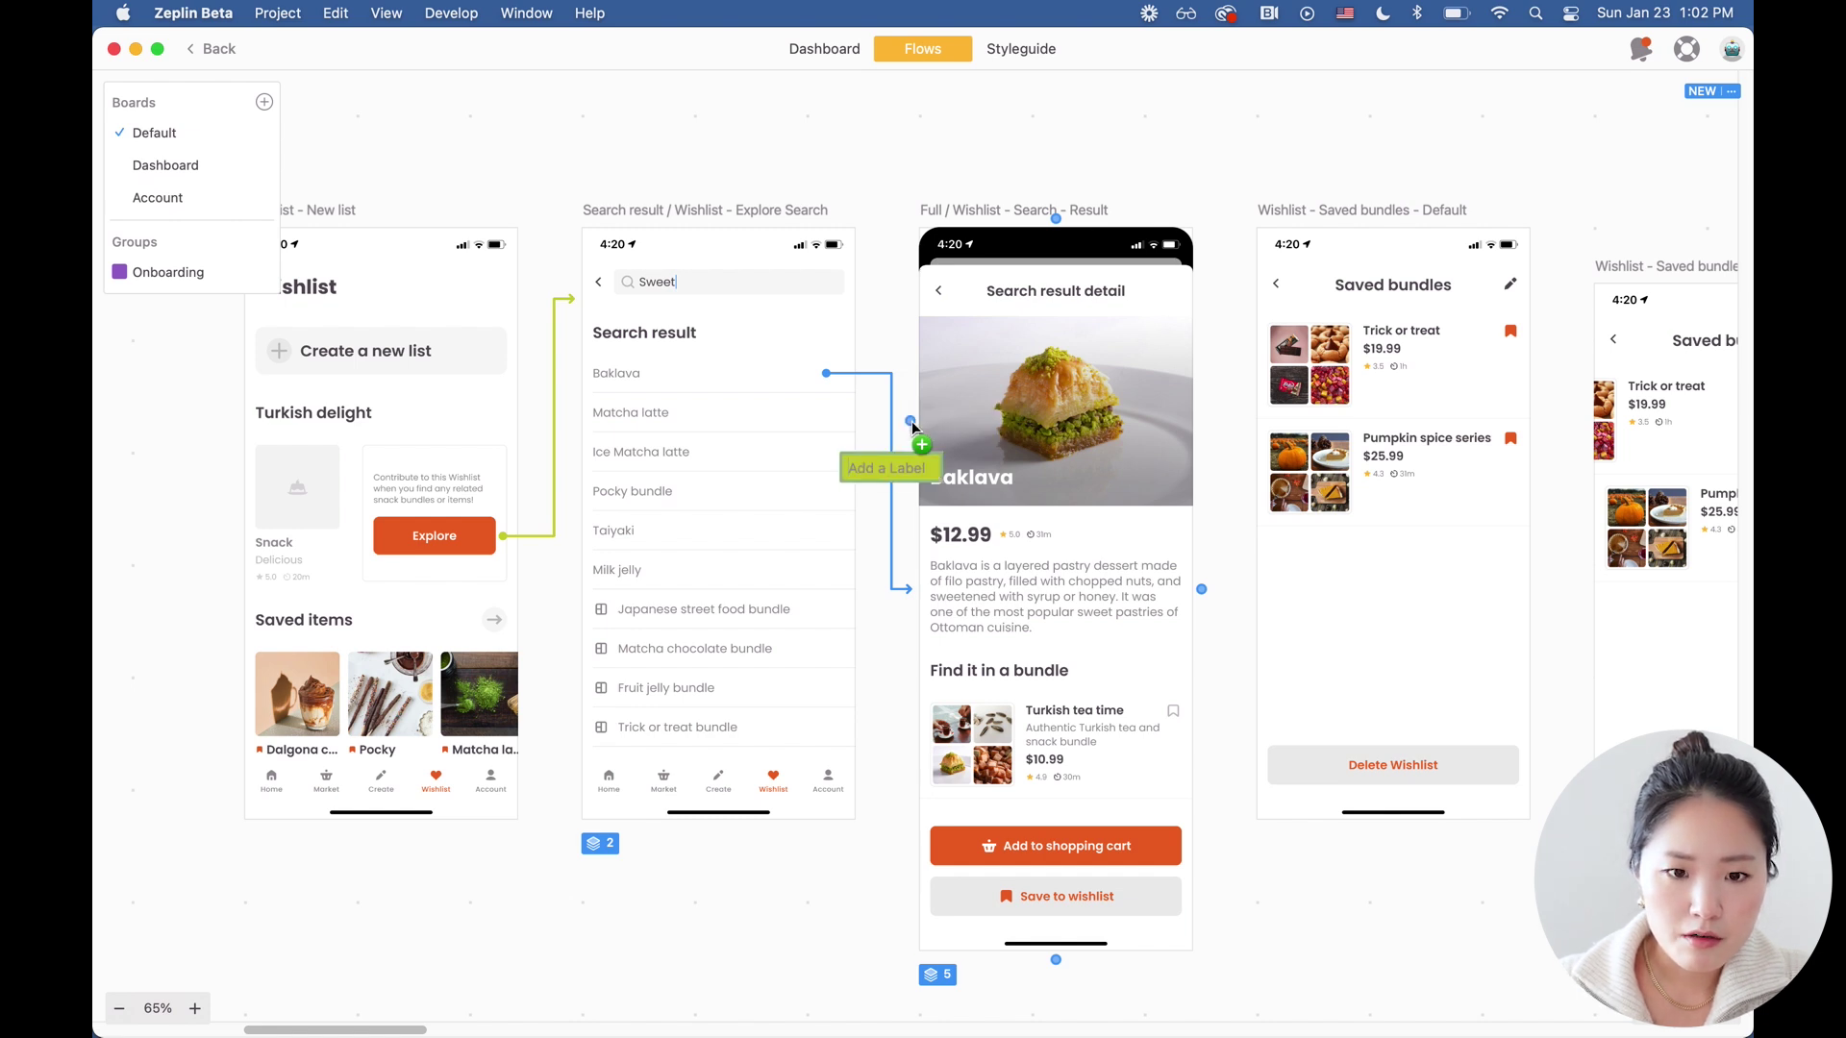
type("Taps")
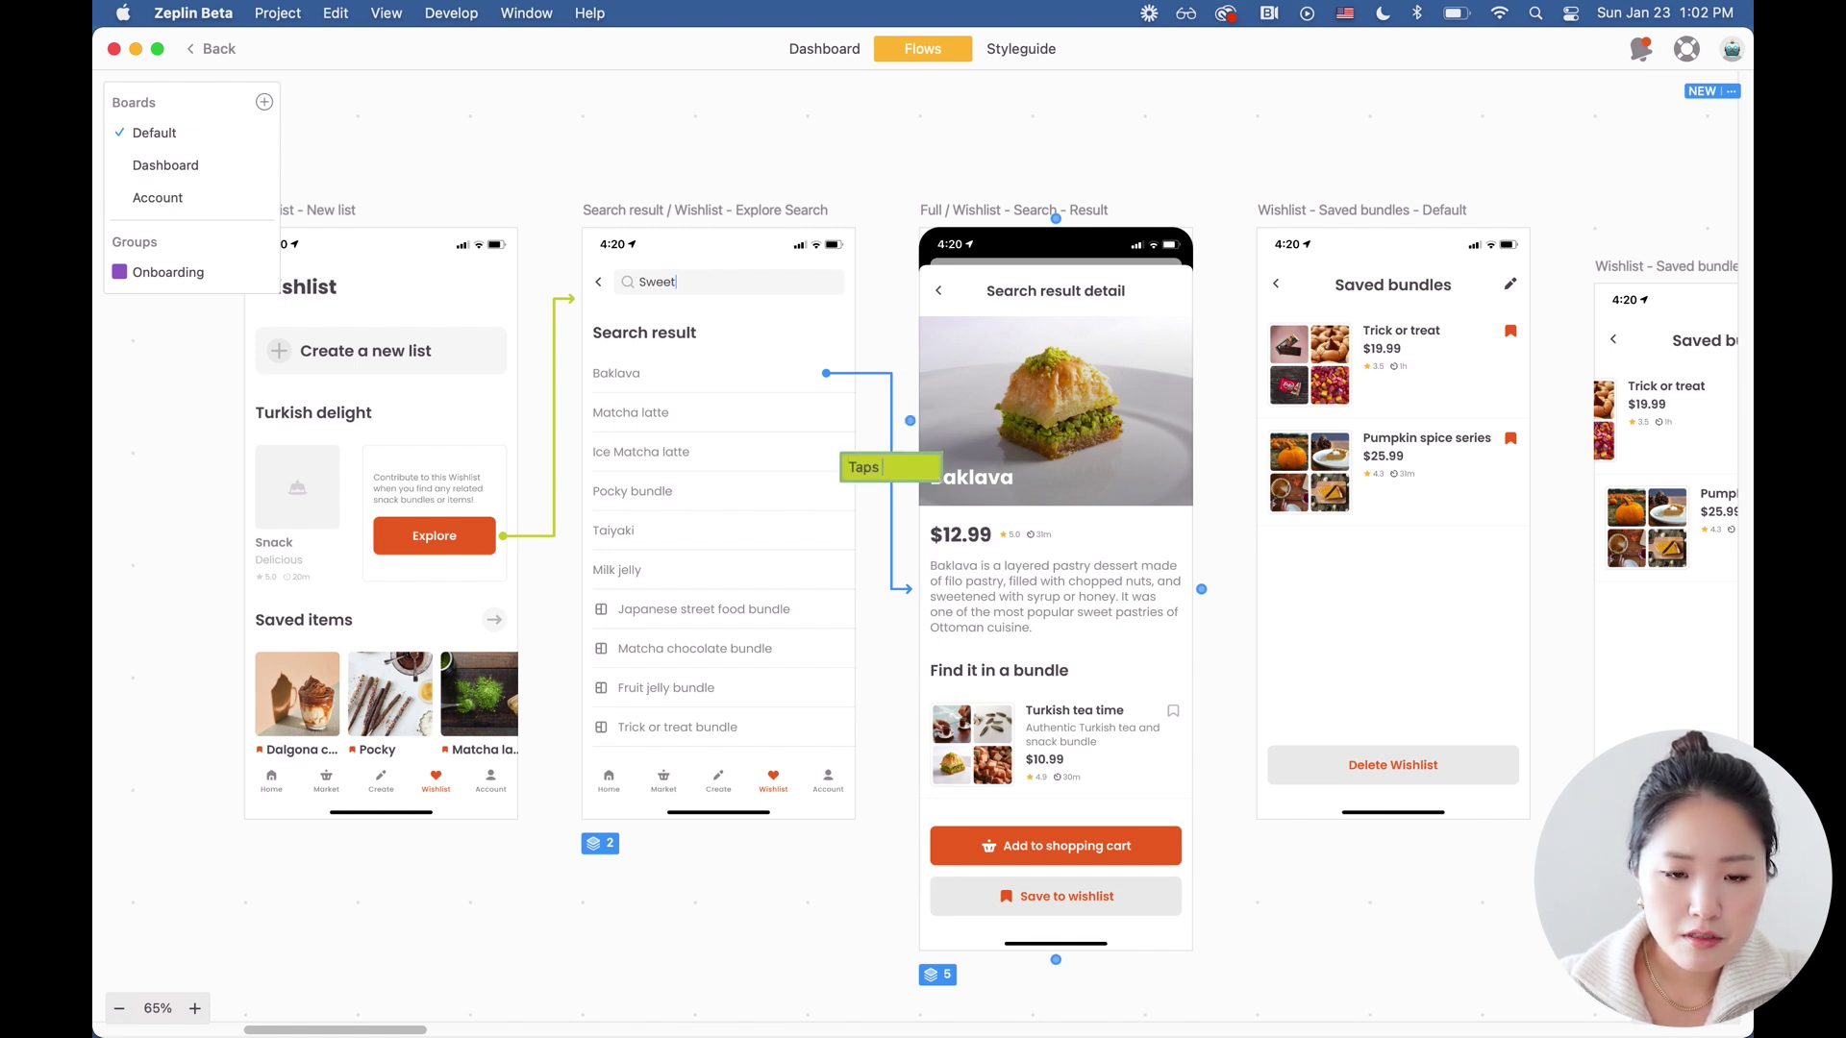
type(" on recommend search")
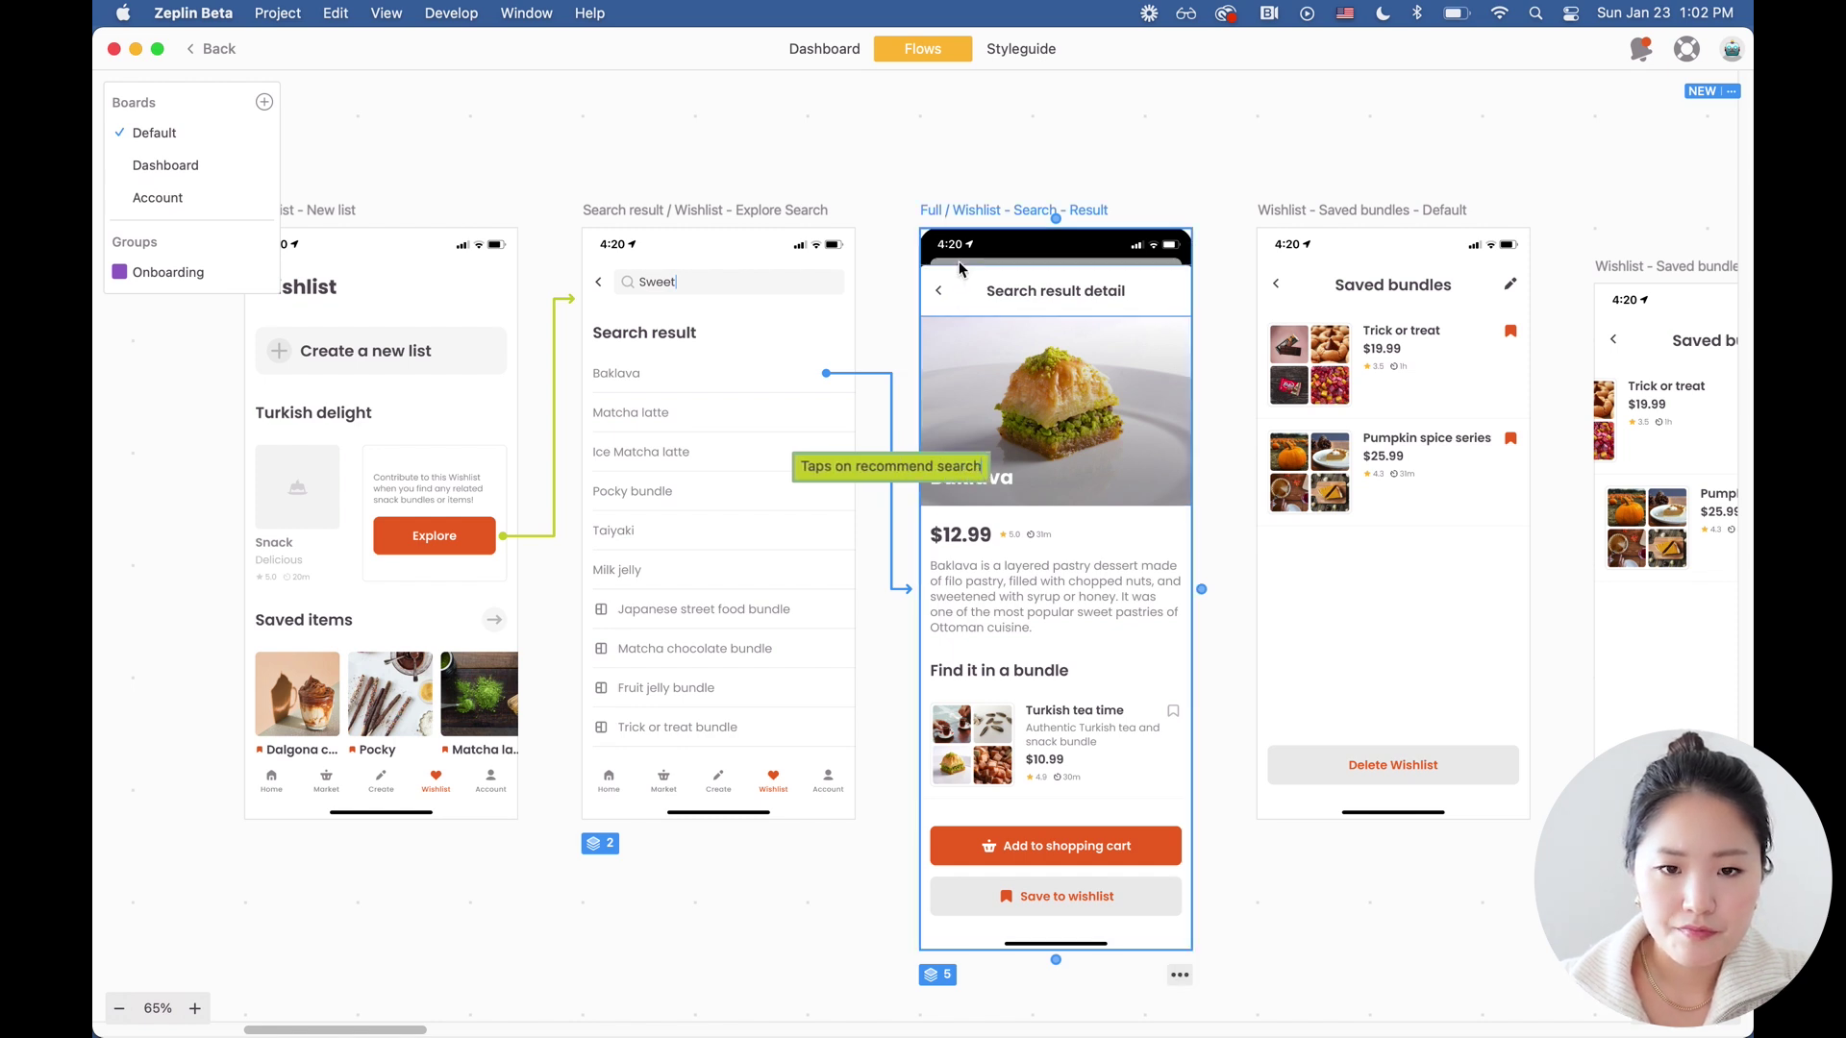
Step: Move the Search result and Wishlist - New list screens left, then link Delete to the confirmation screen
left_click_drag(693, 210, 576, 210)
scroll(577, 210, "left", 3)
left_click_drag(401, 199, 173, 197)
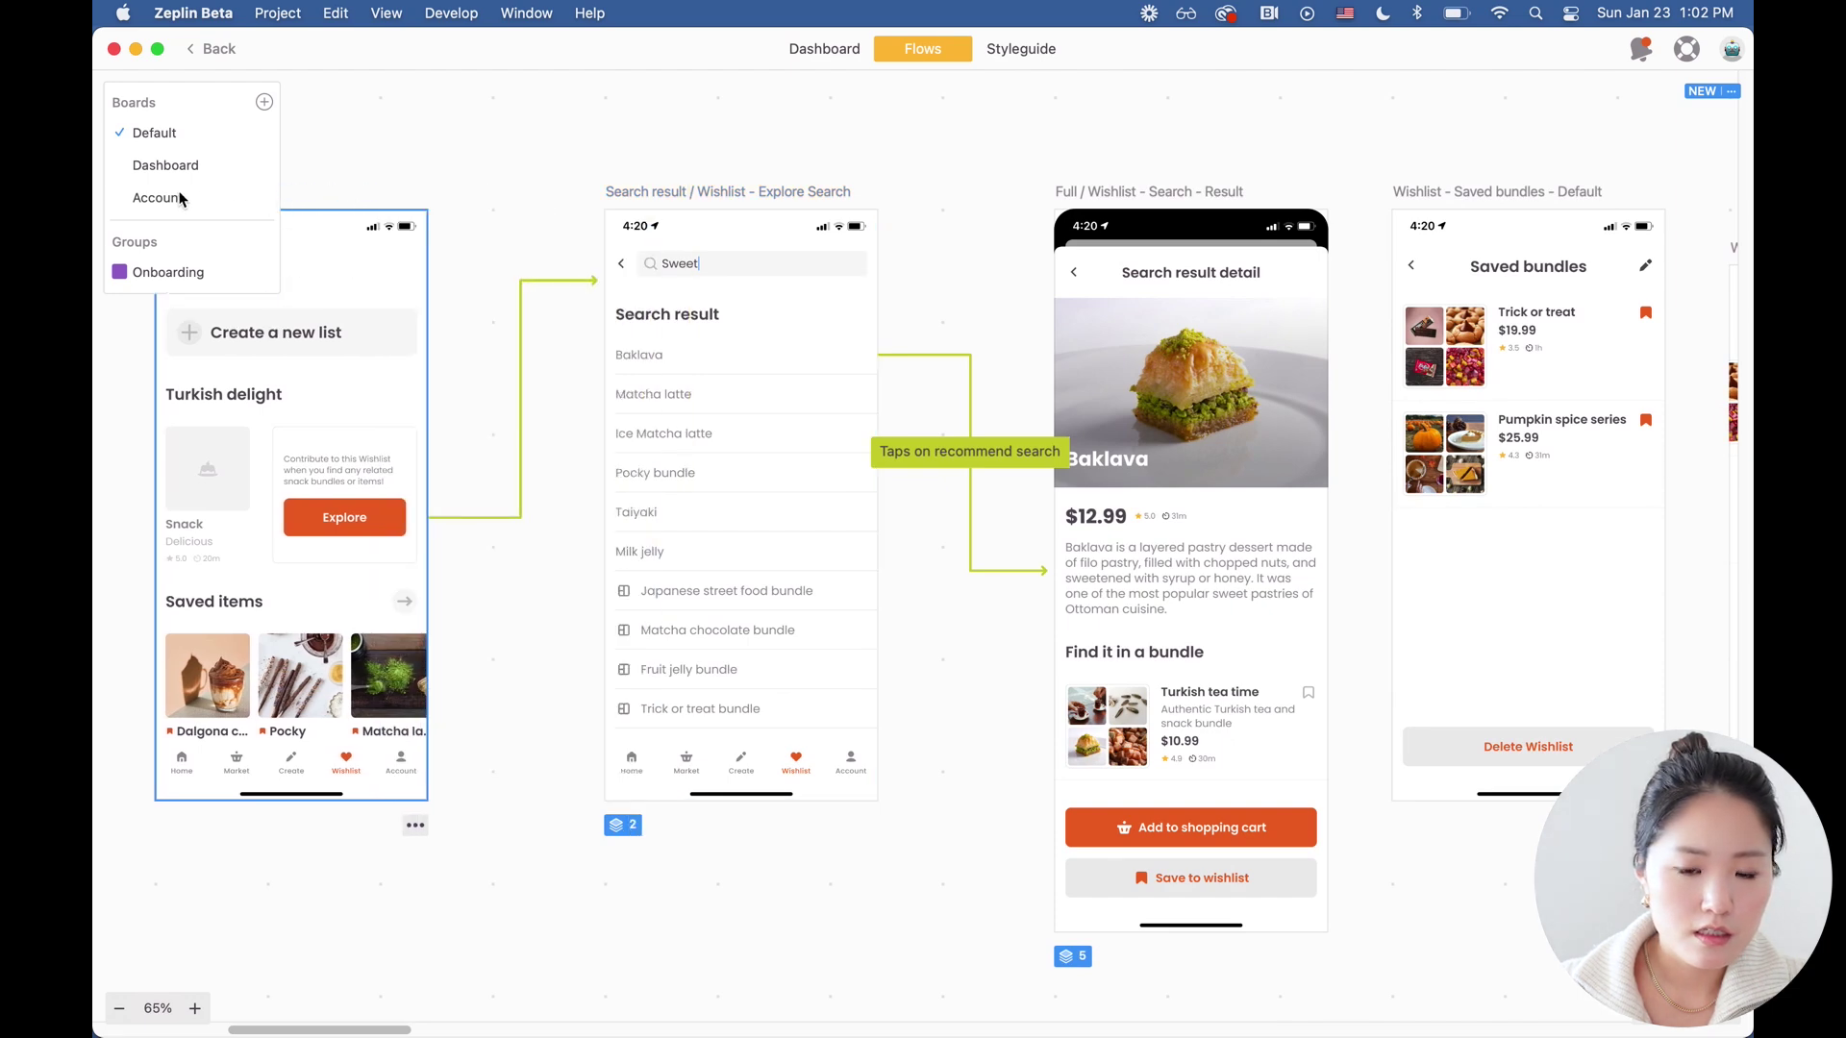
scroll(1038, 304, "down", 3)
scroll(1039, 305, "right", 10)
left_click_drag(1082, 485, 1240, 486)
left_click_drag(1430, 502, 1475, 482)
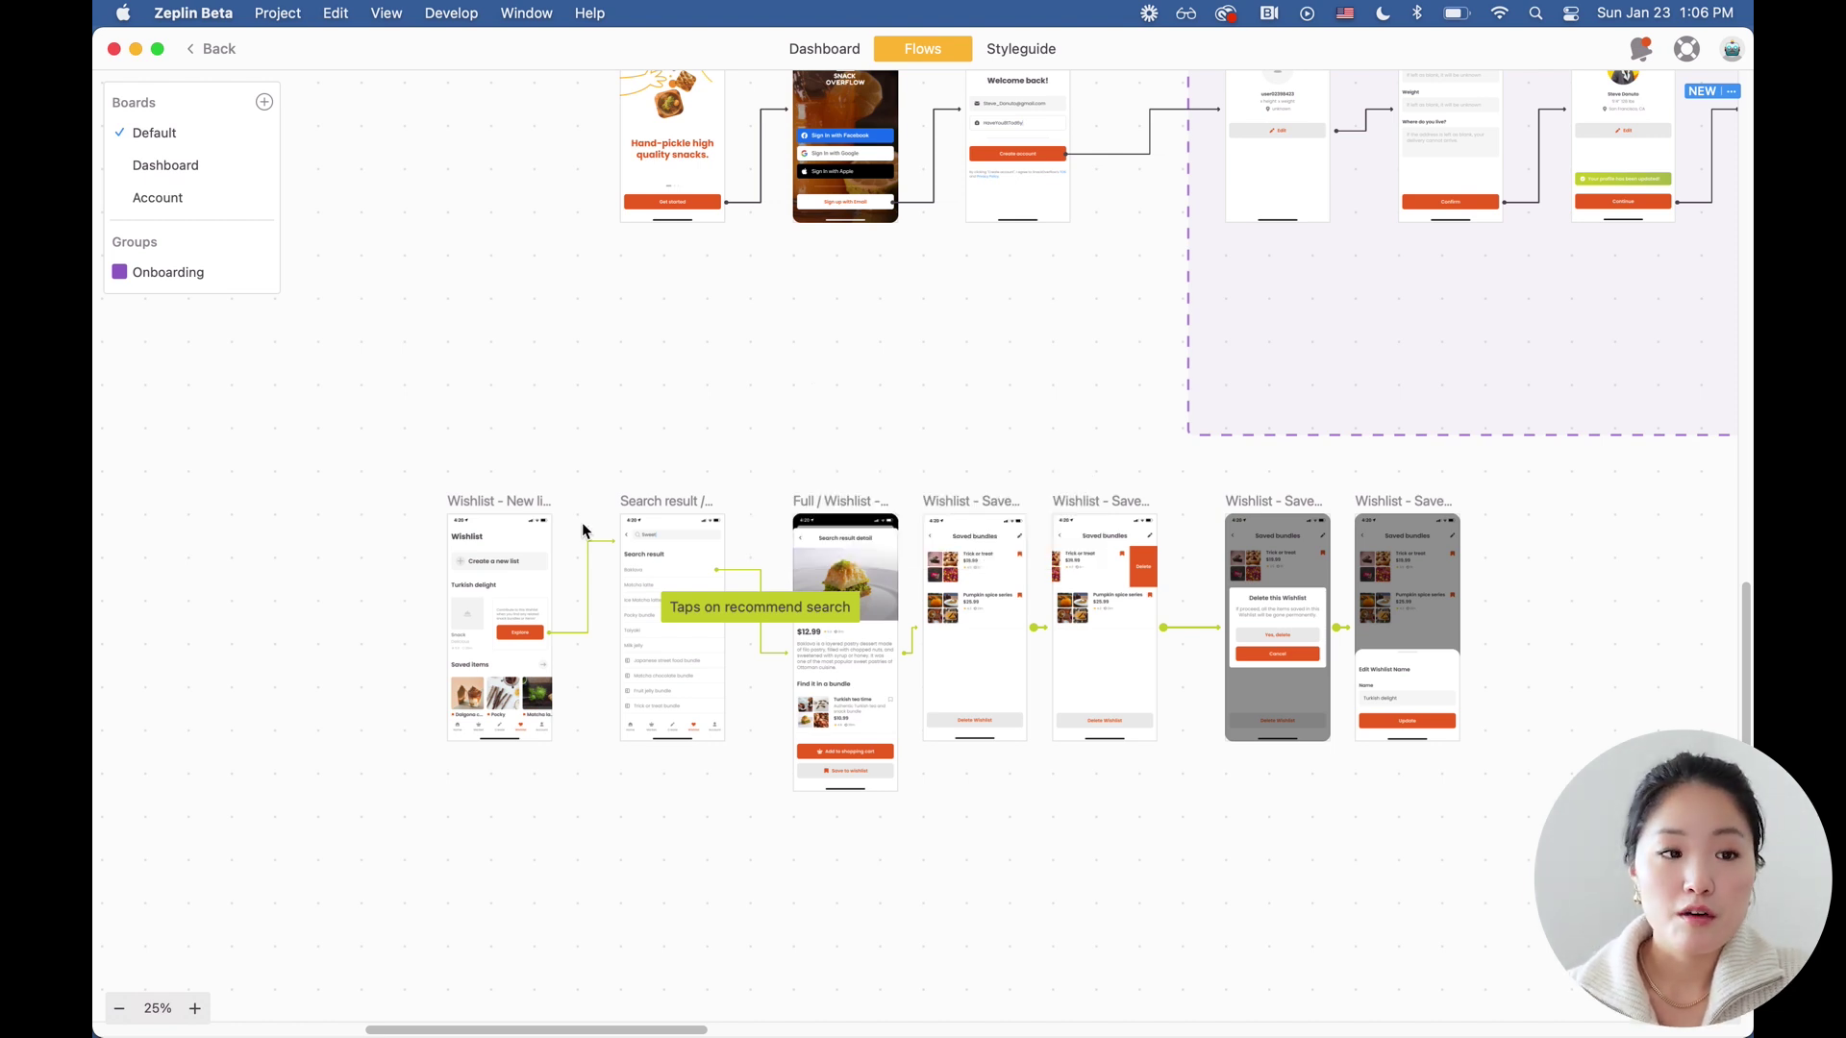
Step: Group the row of Wishlist screens as 'Wishlist' and shift the group down and right
left_click_drag(416, 454, 1527, 844)
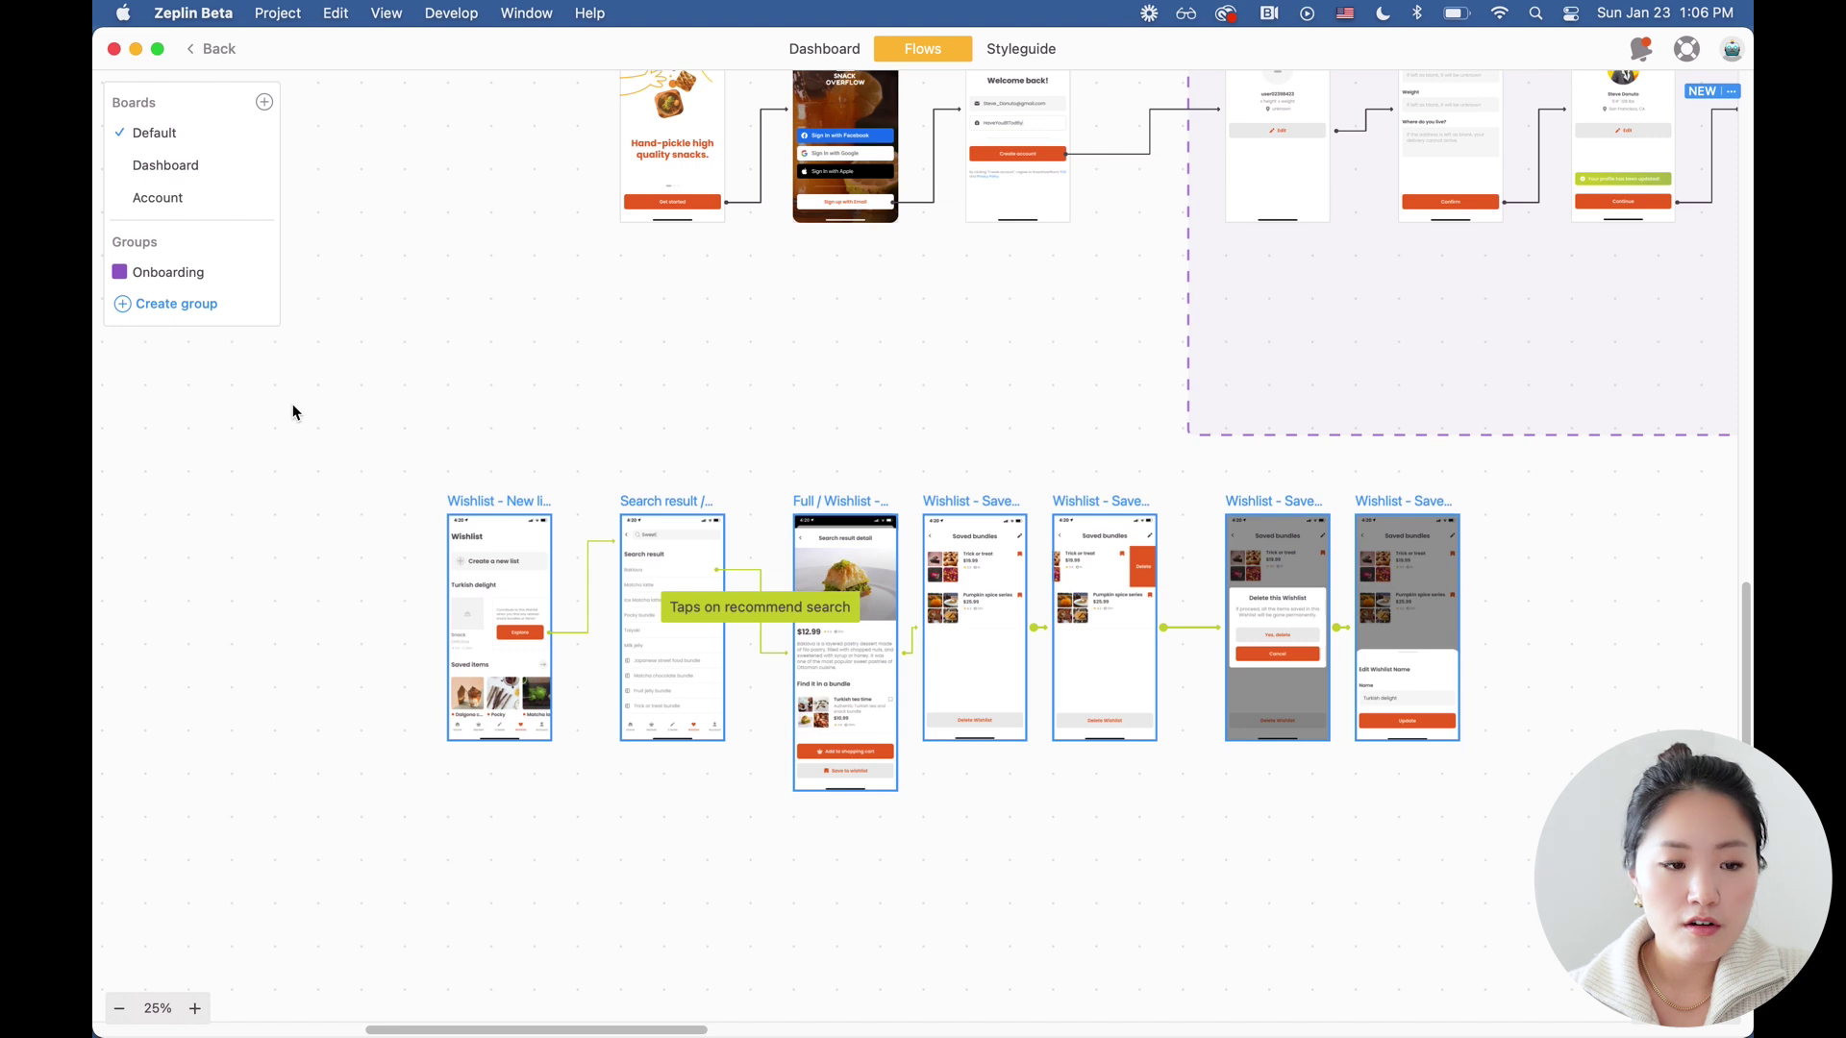
left_click(170, 306)
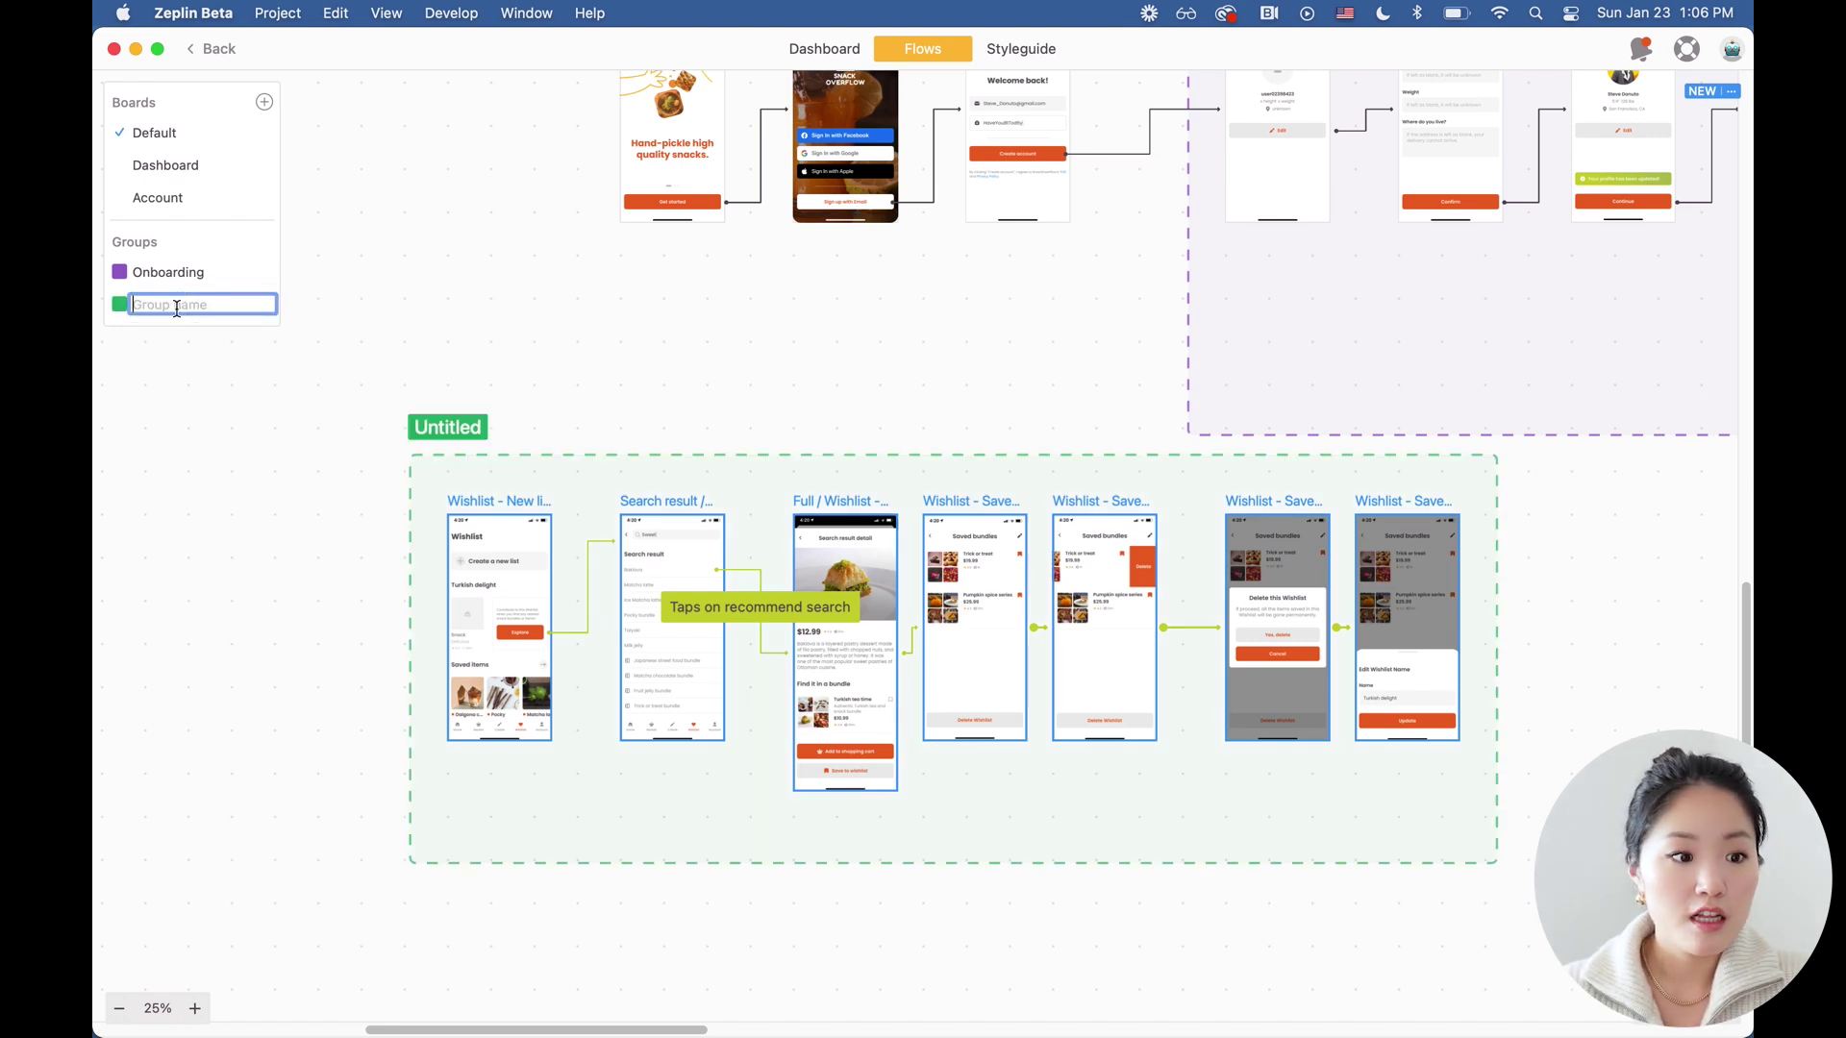
type("Wishlist")
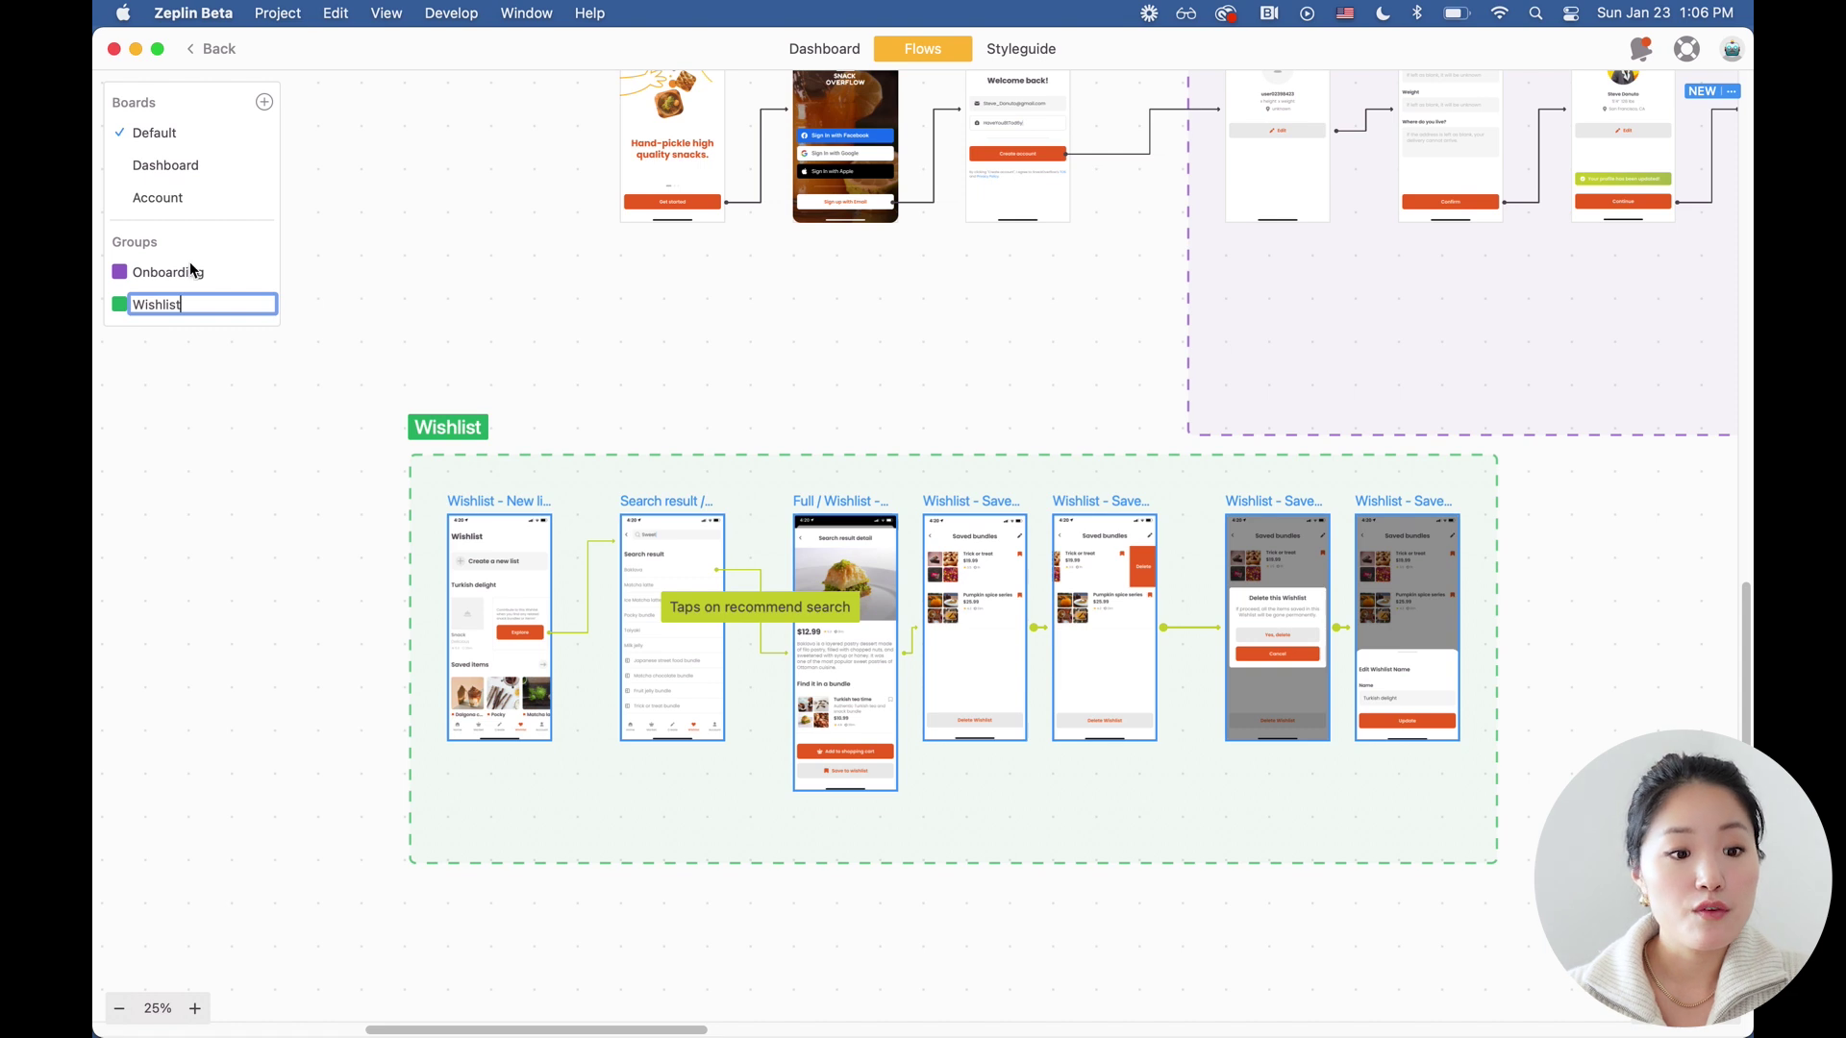
left_click(787, 297)
scroll(786, 297, "down", 3)
left_click_drag(343, 584, 362, 650)
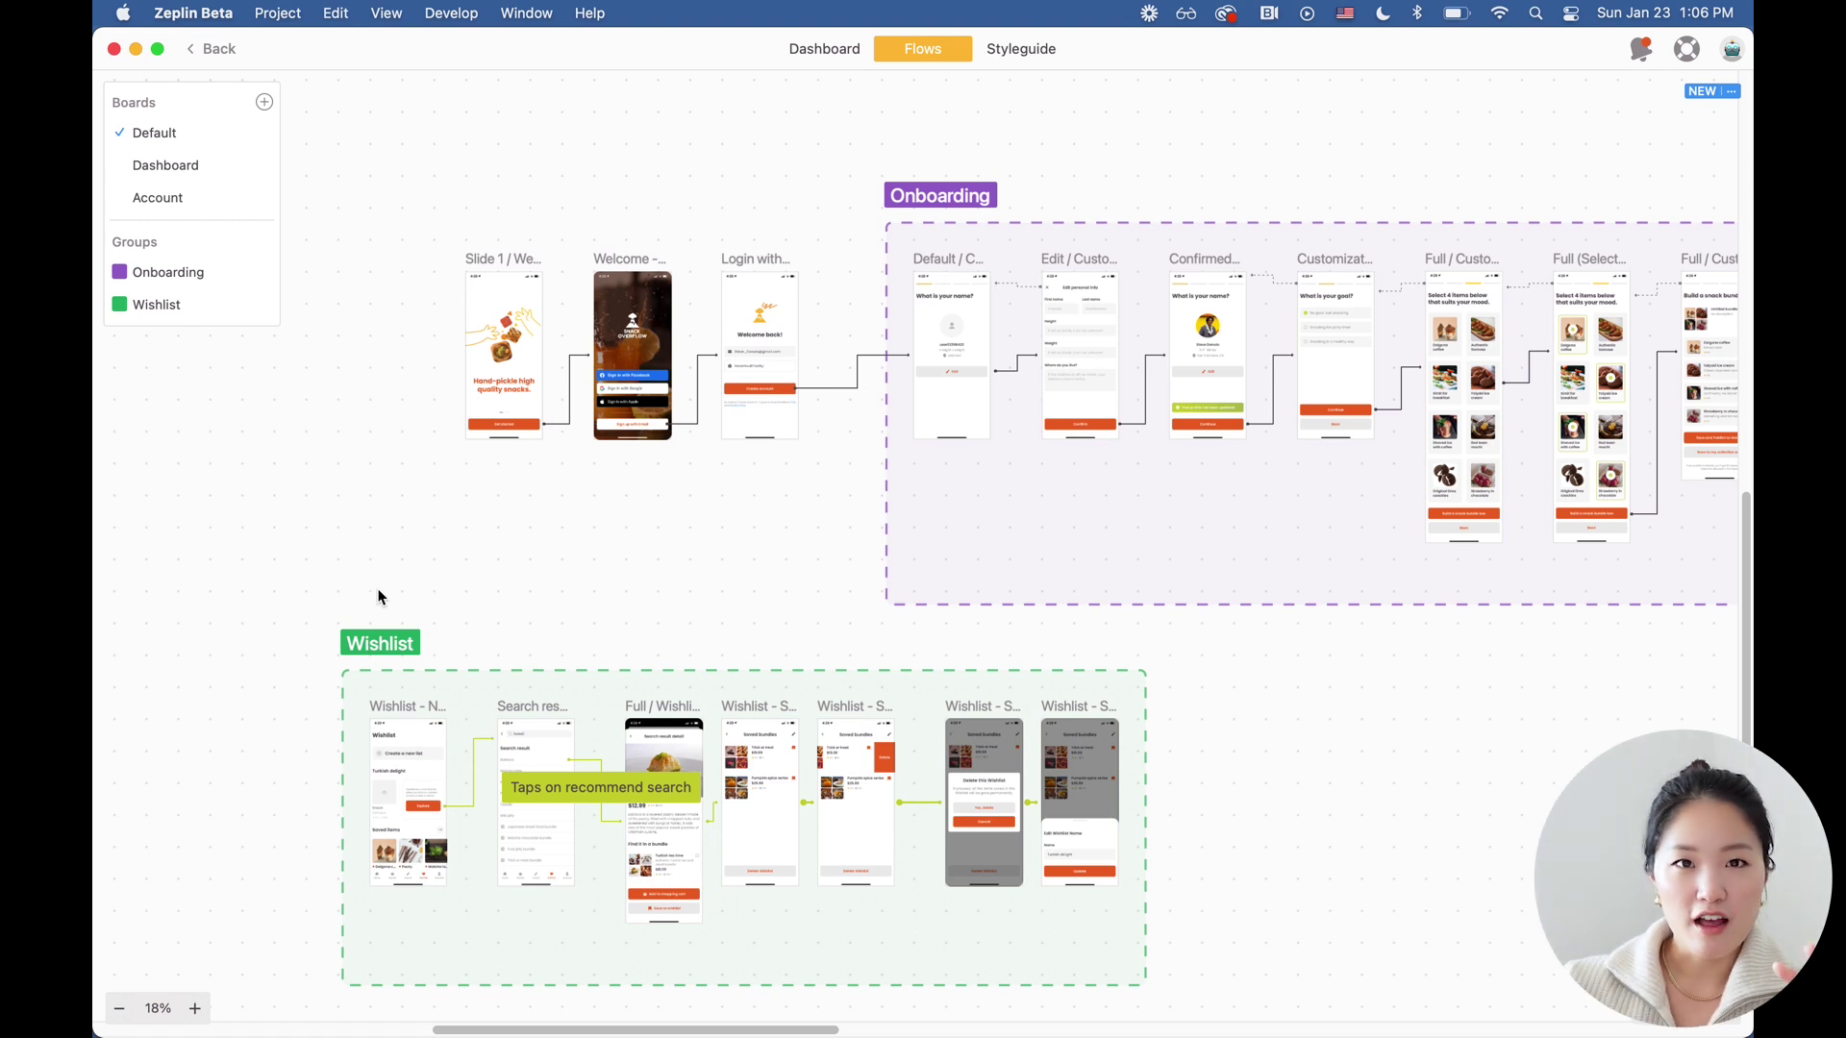
Step: Group the slide, welcome and login screens under the name 'Onboarding'
left_click_drag(401, 157, 825, 559)
left_click(158, 337)
type("Onboarding")
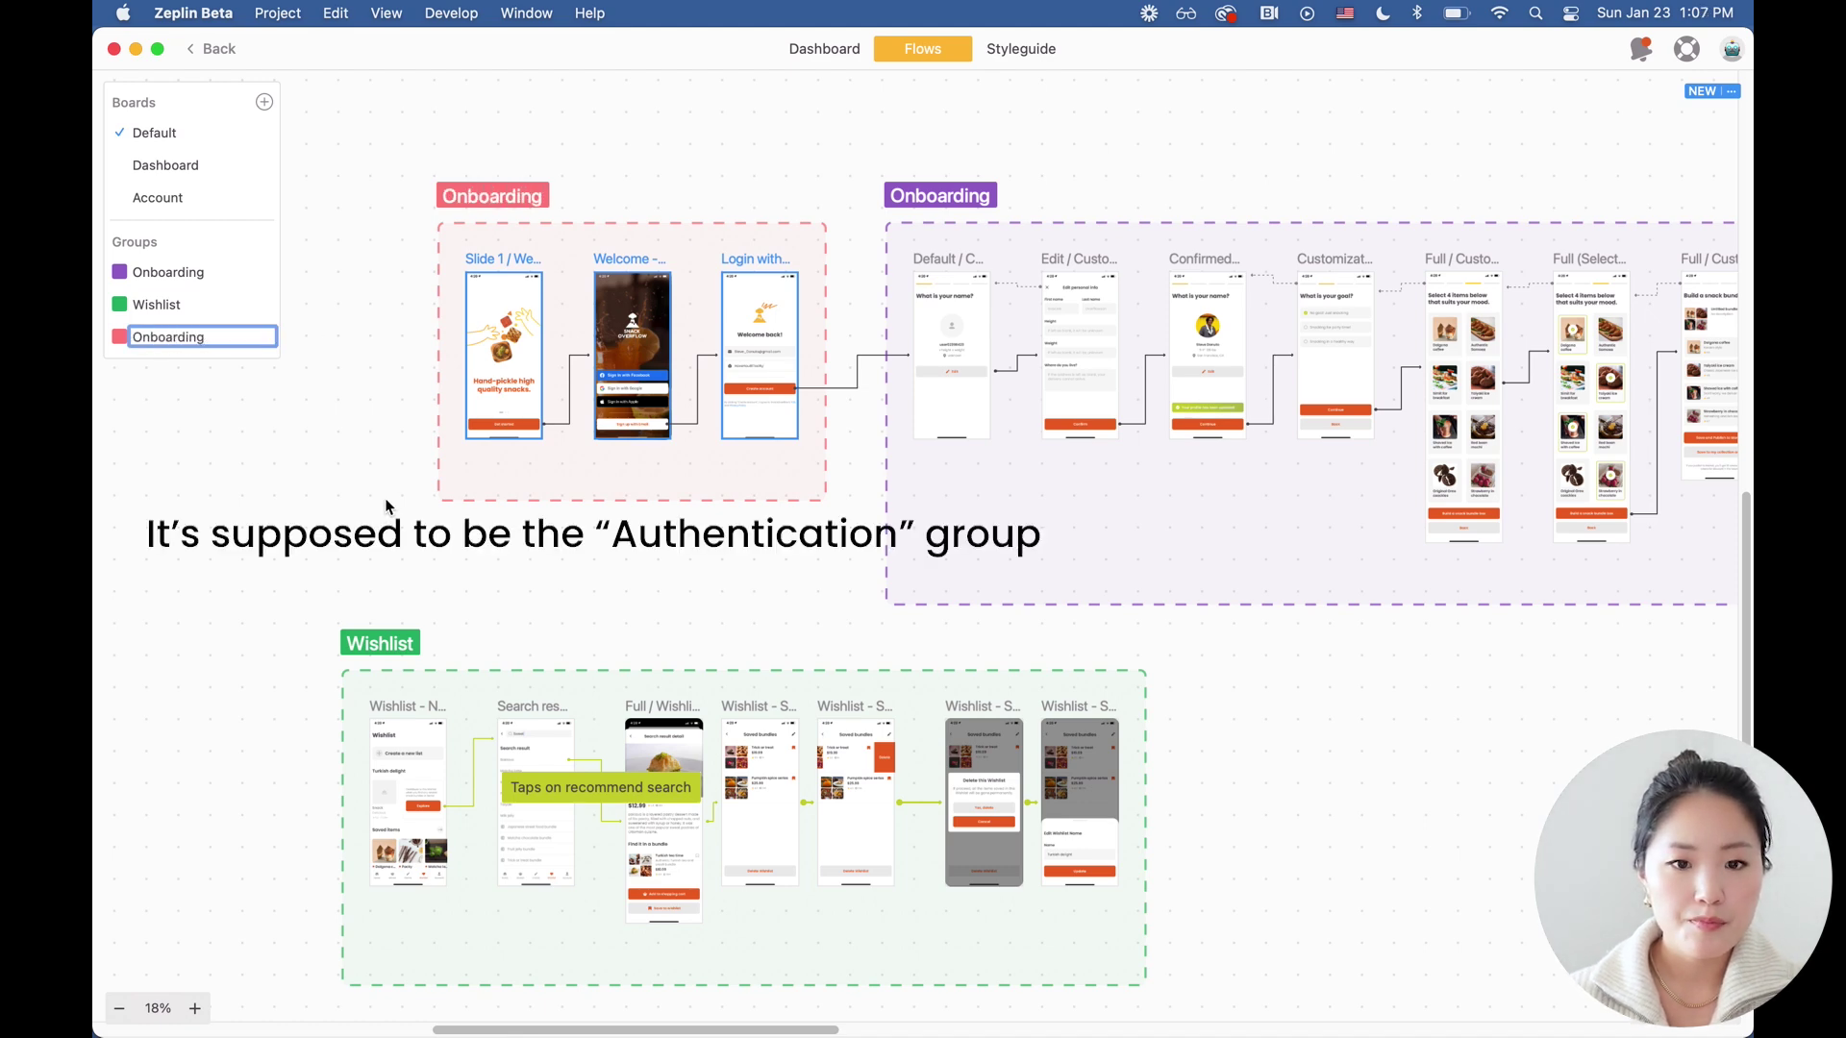
key("Return")
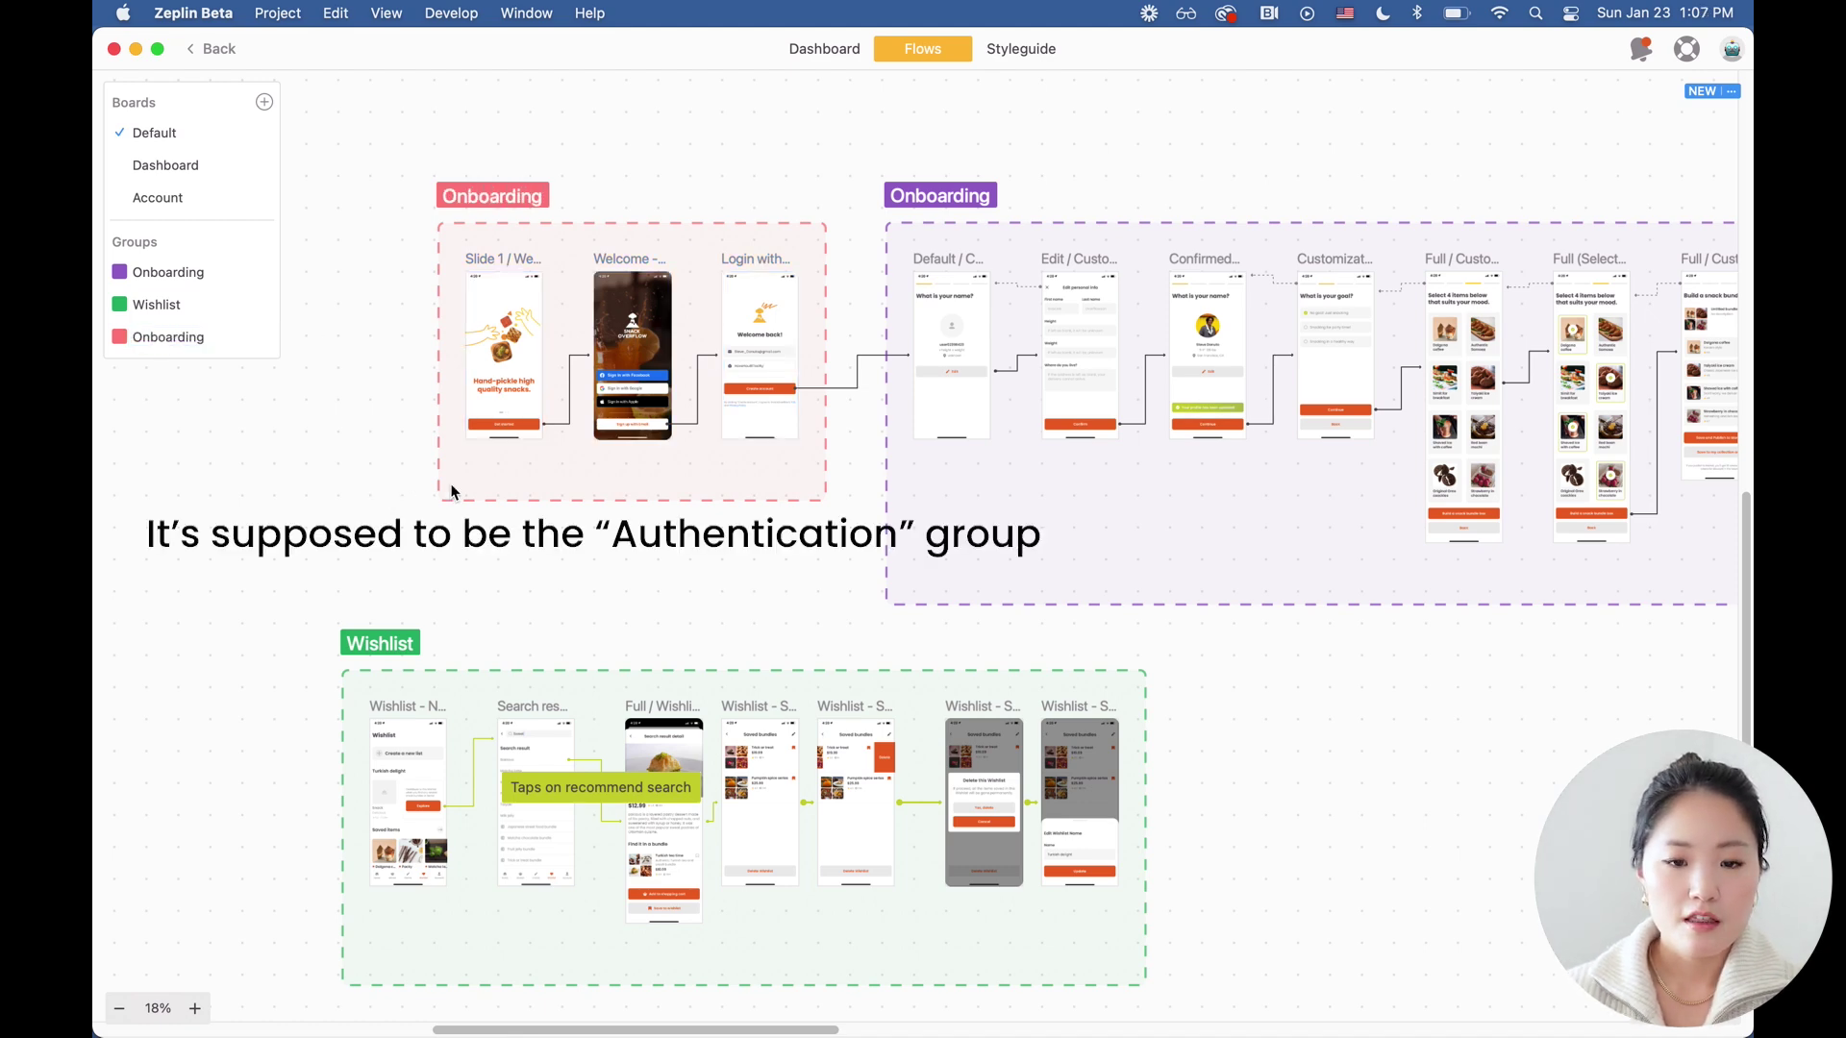
scroll(711, 490, "right", 10)
Step: Create a 'Market' group for the market screens and a 'Create' group for the five bundle-creation screens
scroll(759, 497, "right", 15)
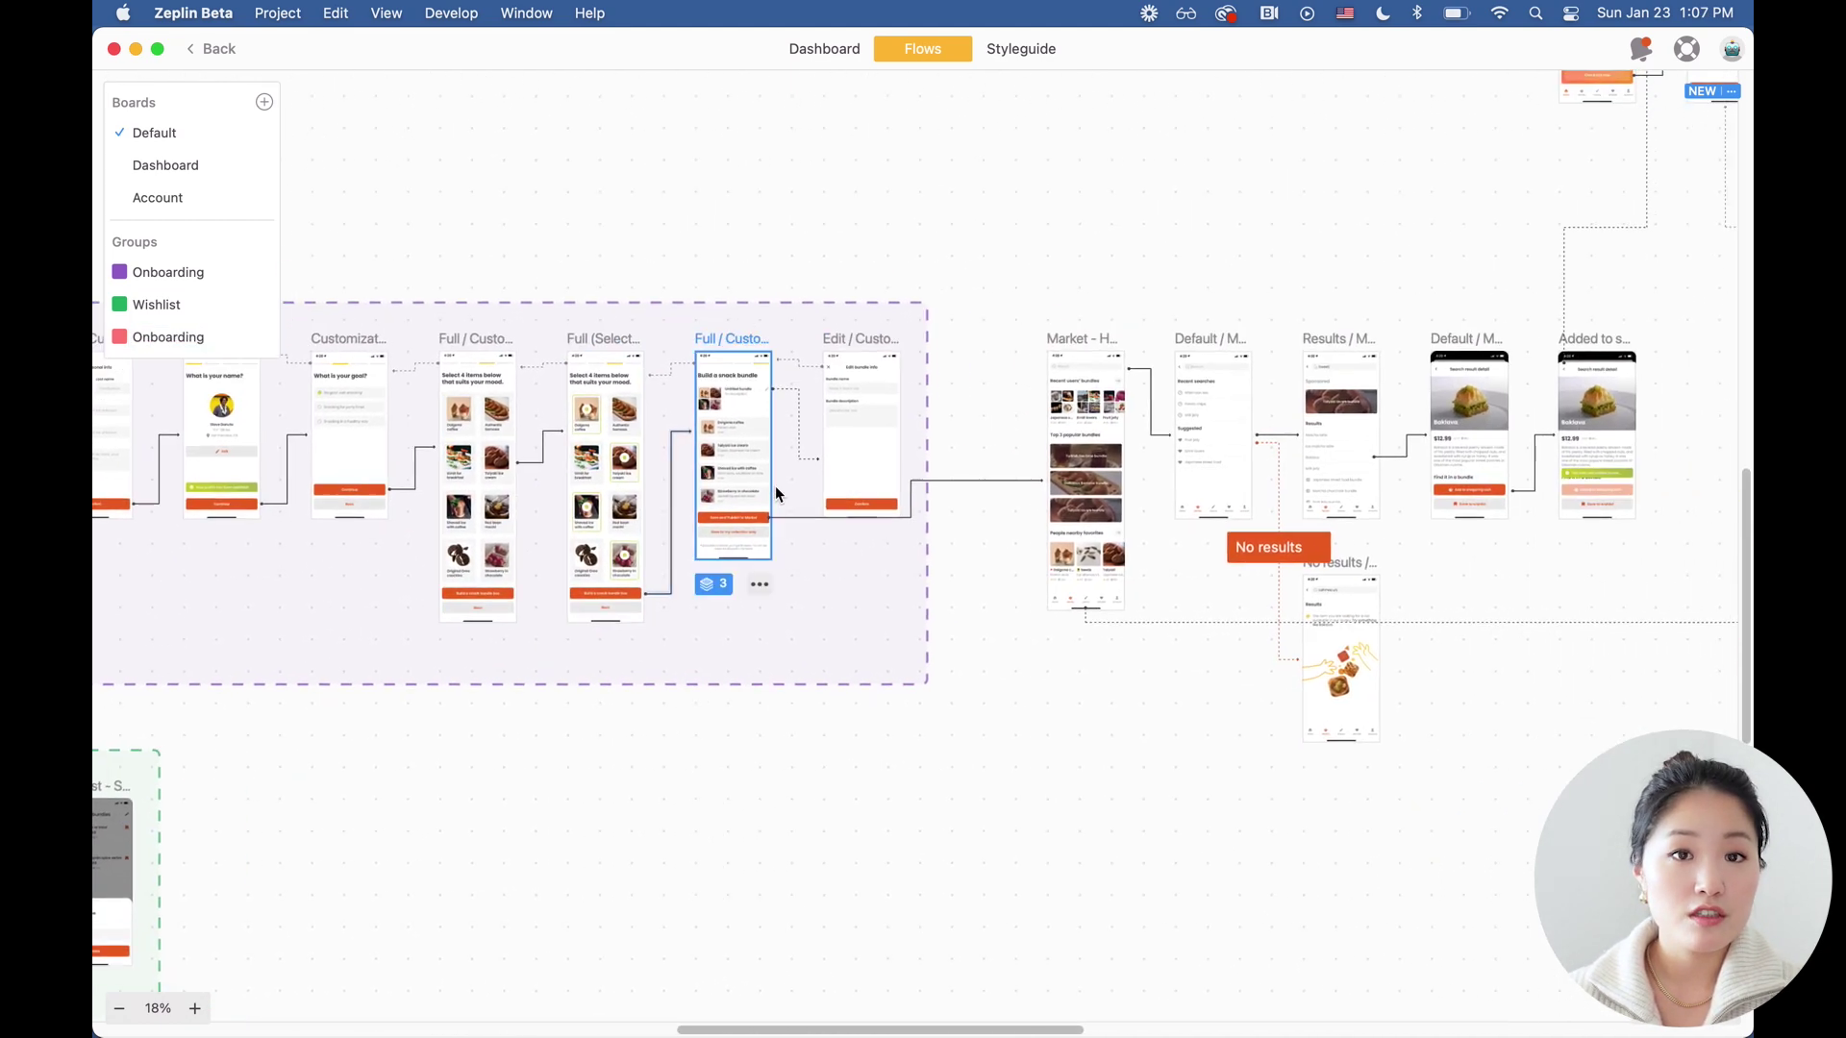
left_click_drag(458, 286, 1067, 758)
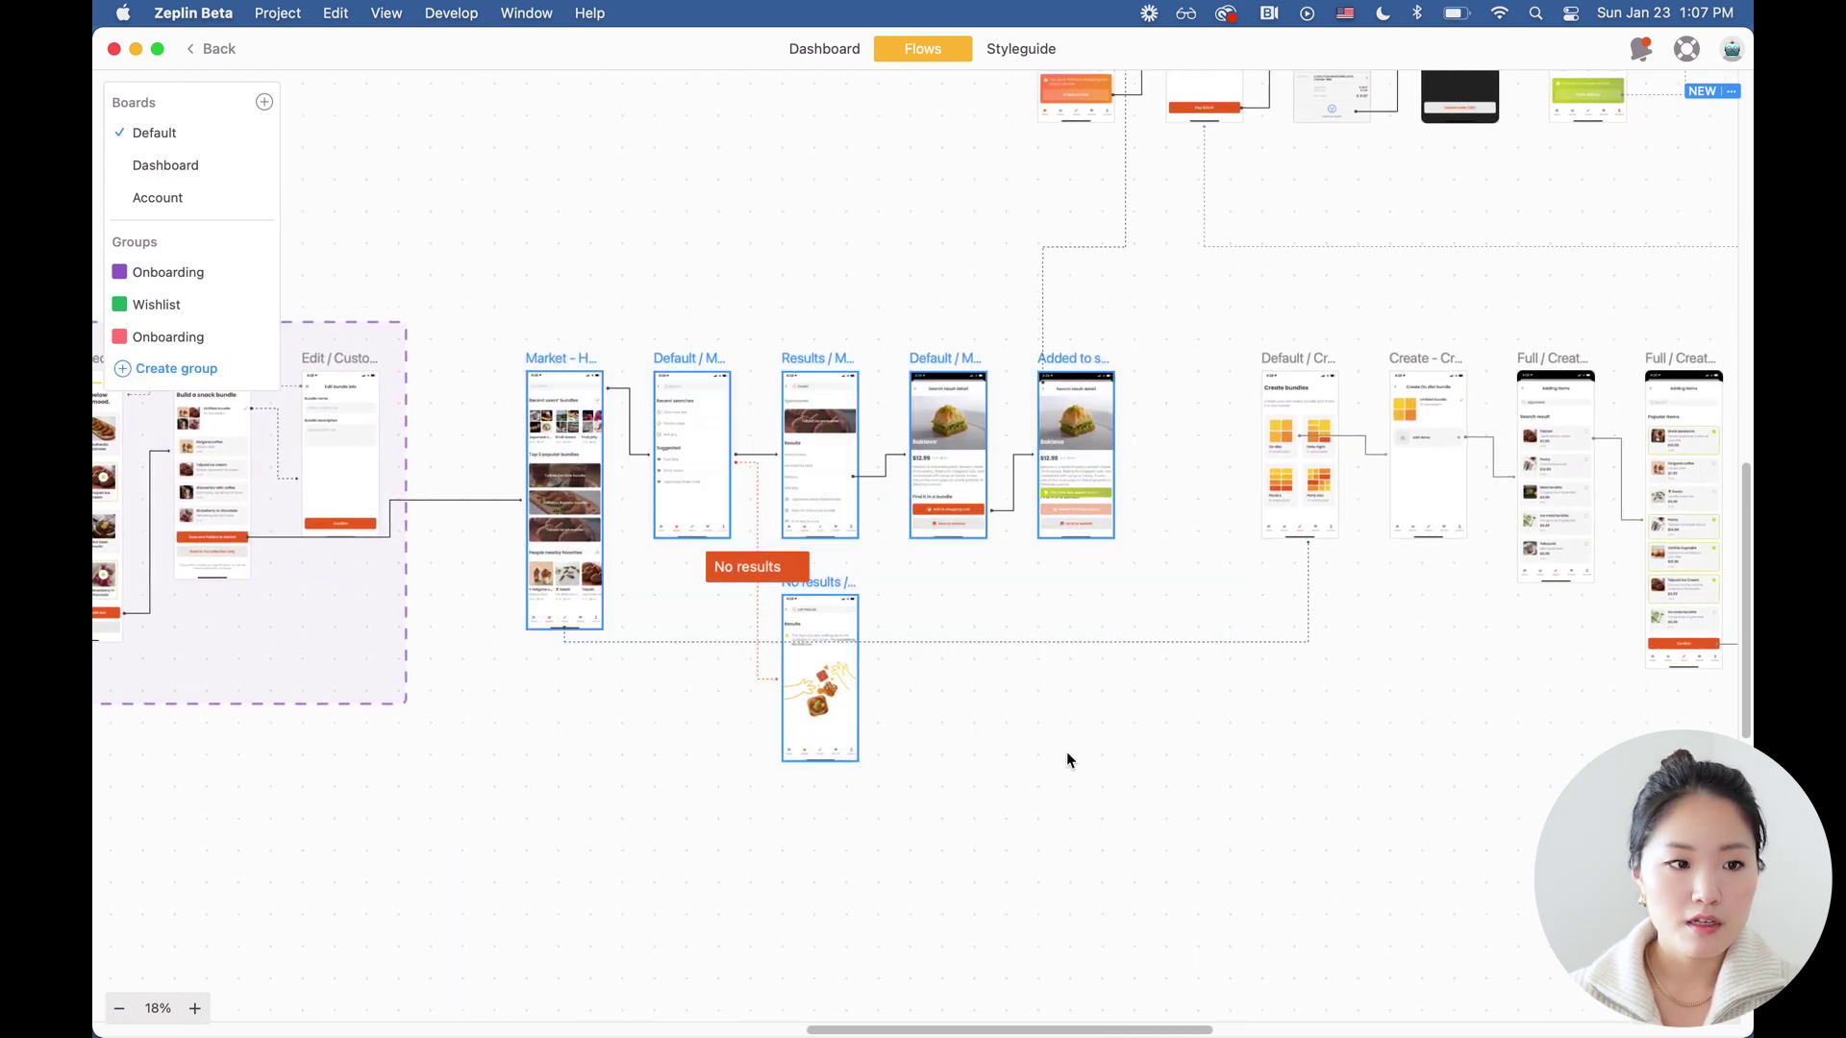
left_click(176, 368)
type("Market")
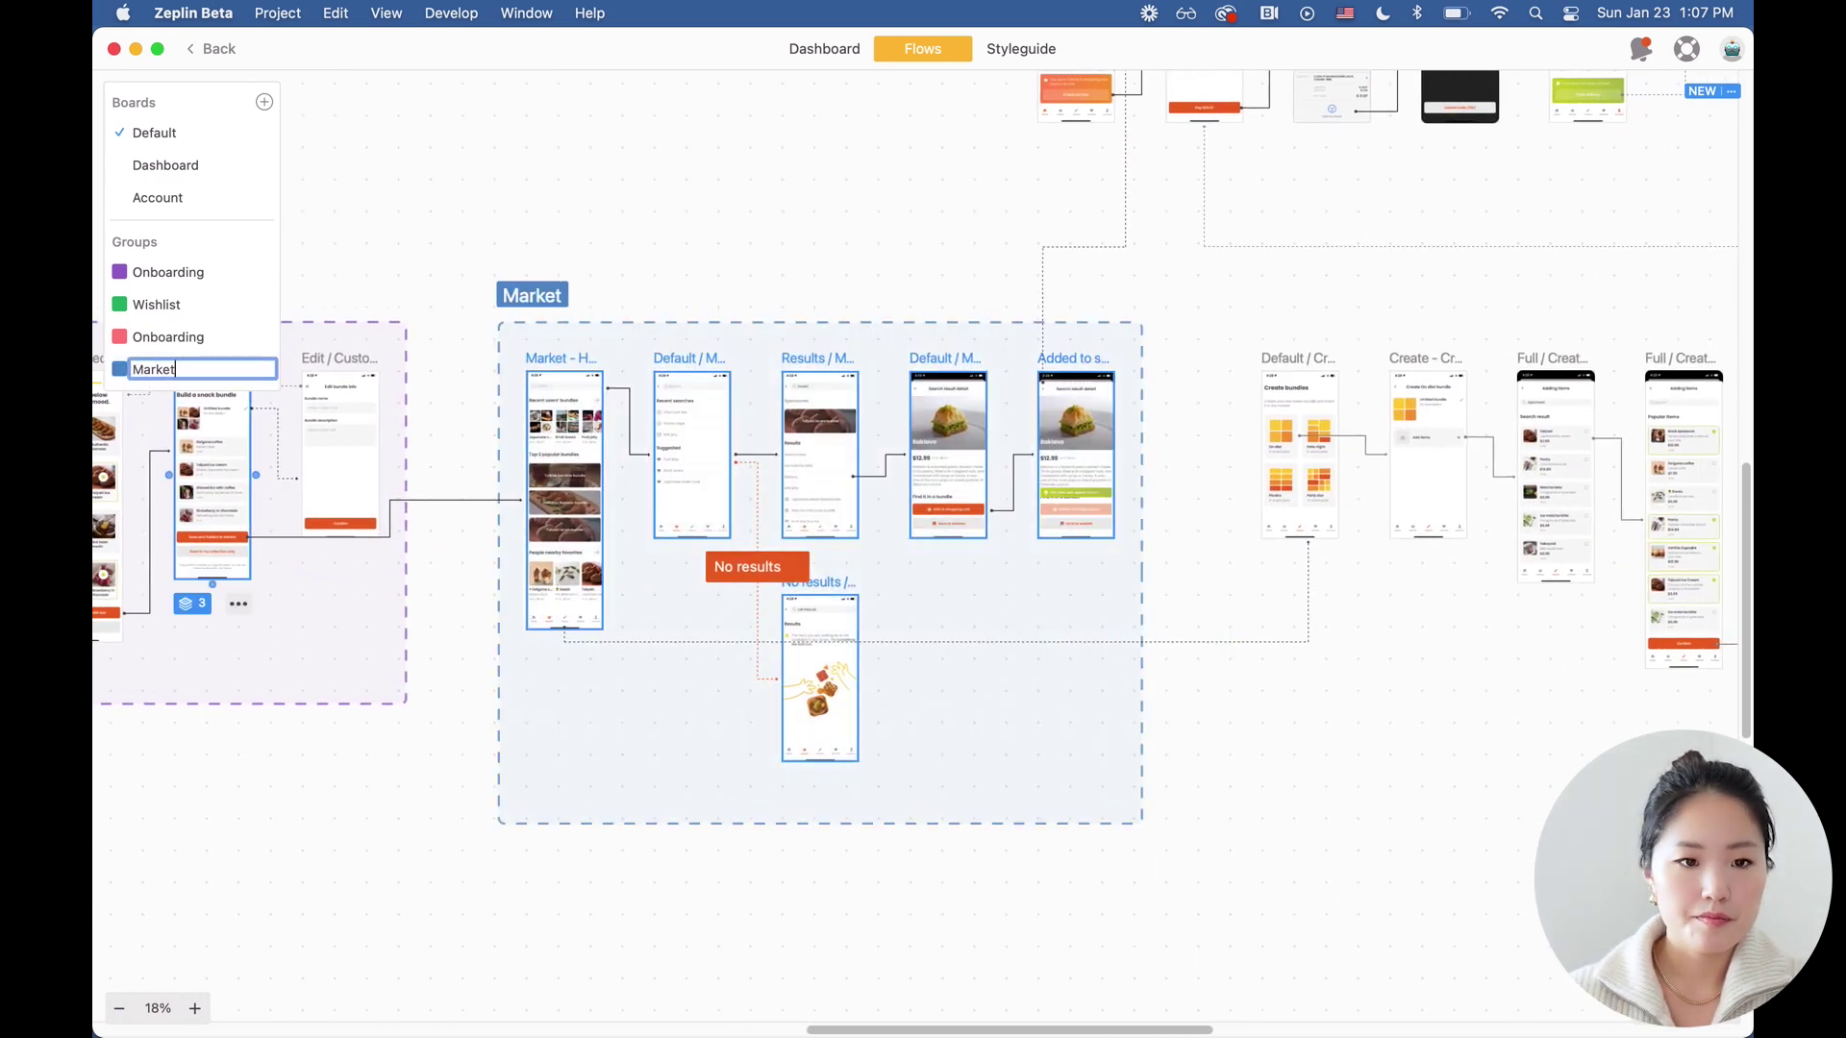
scroll(1106, 394, "right", 10)
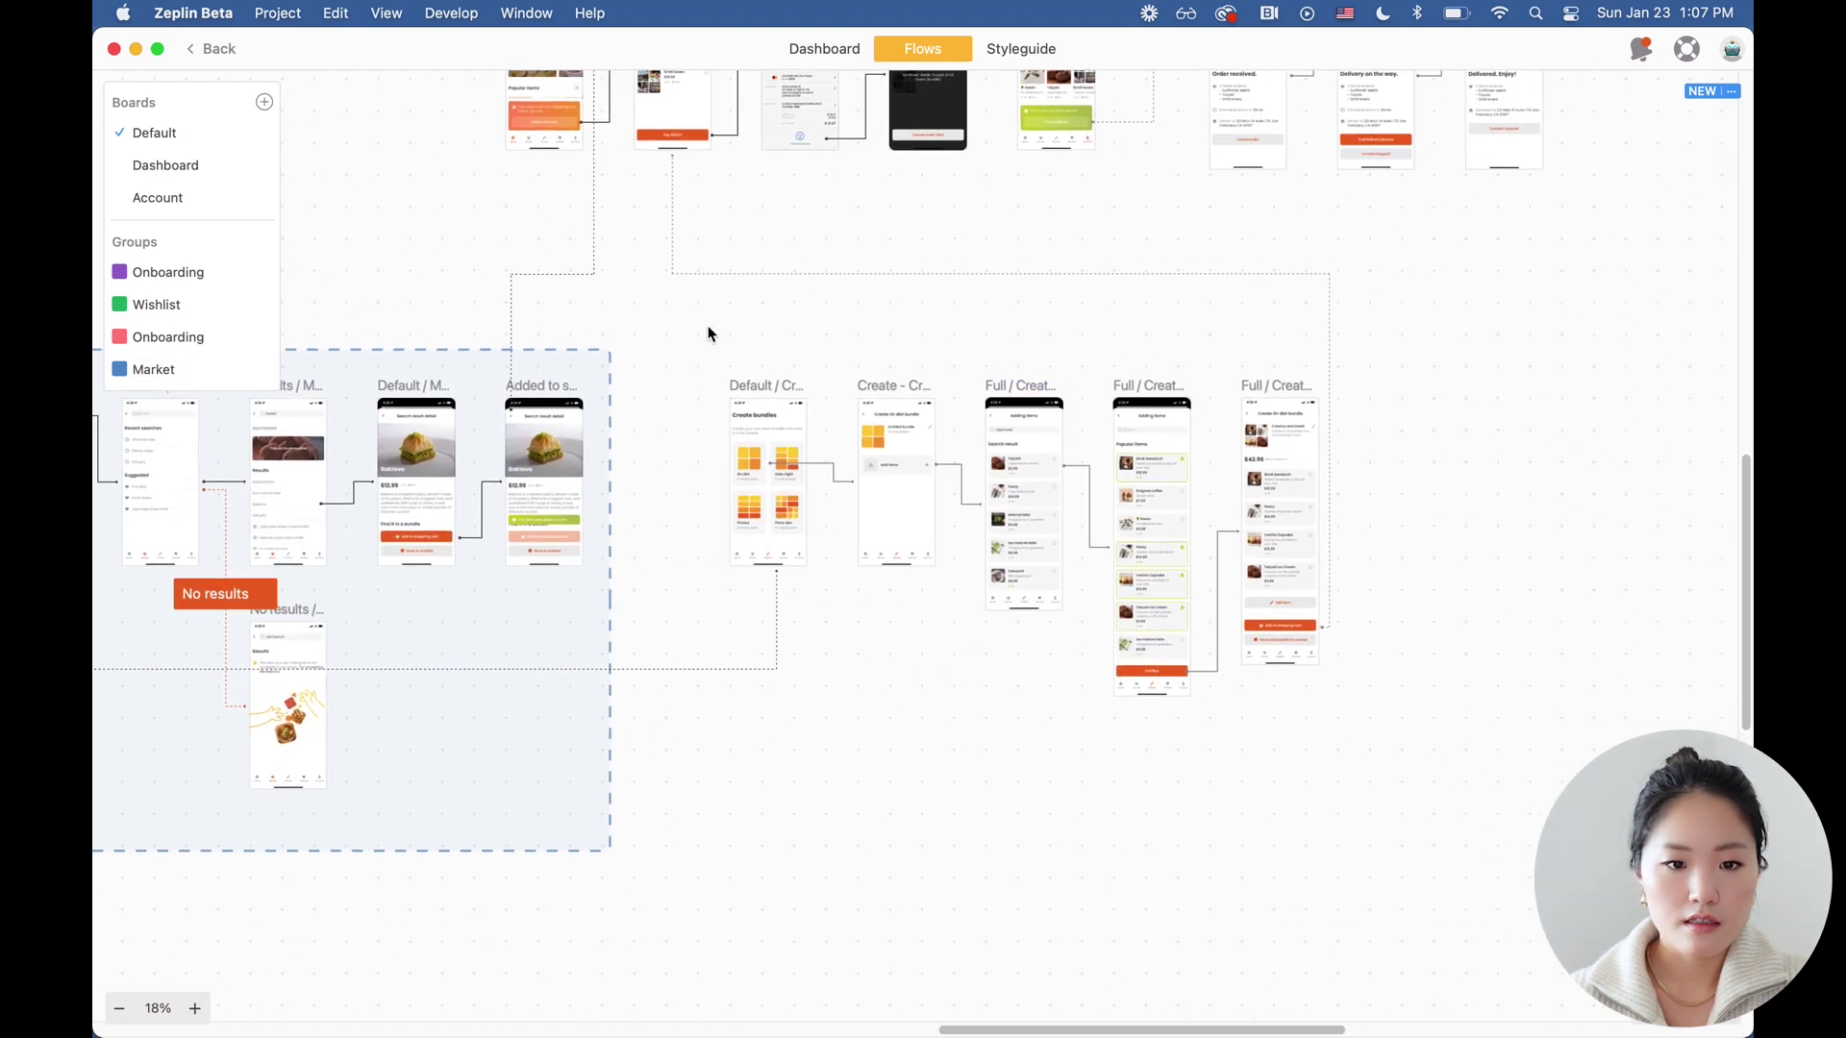
left_click_drag(708, 330, 1445, 756)
left_click(175, 402)
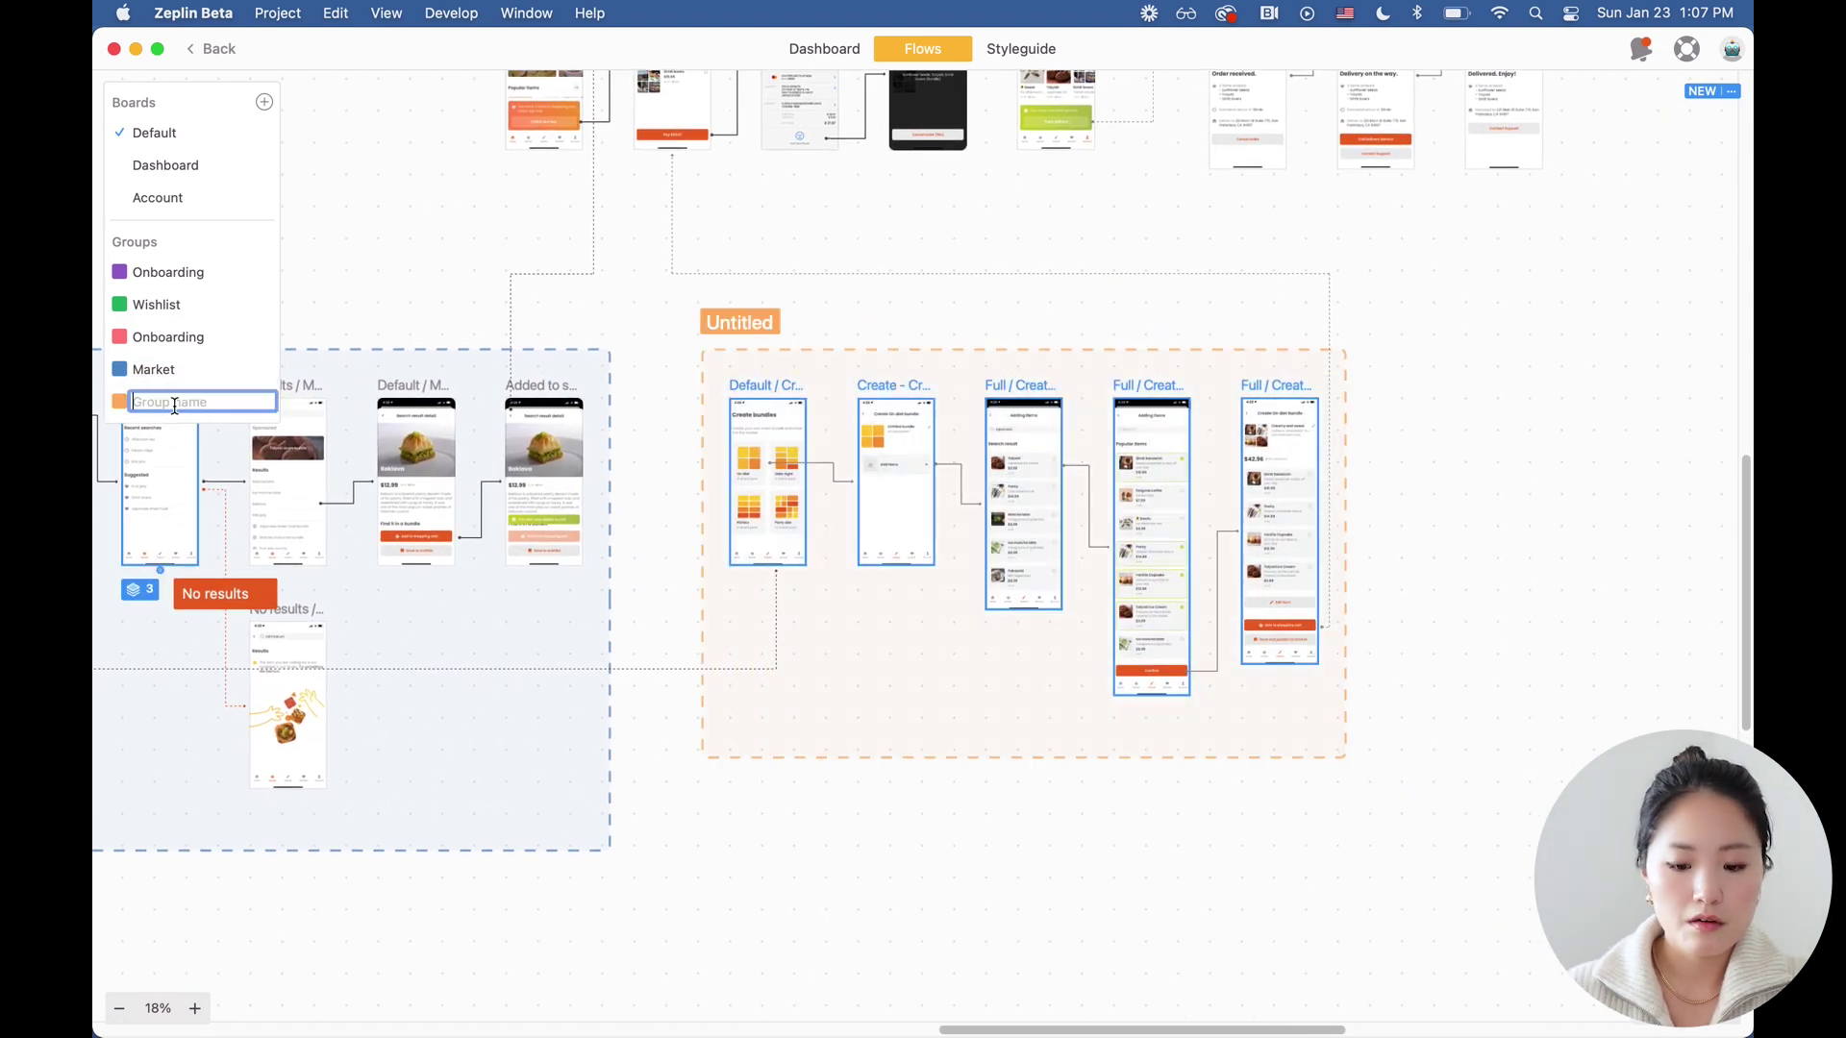
type("Create")
key("Return")
Step: Group the cart and payment screens as 'Checkout' and the five delivery tracking screens as 'Delivery'
scroll(473, 258, "up", 10)
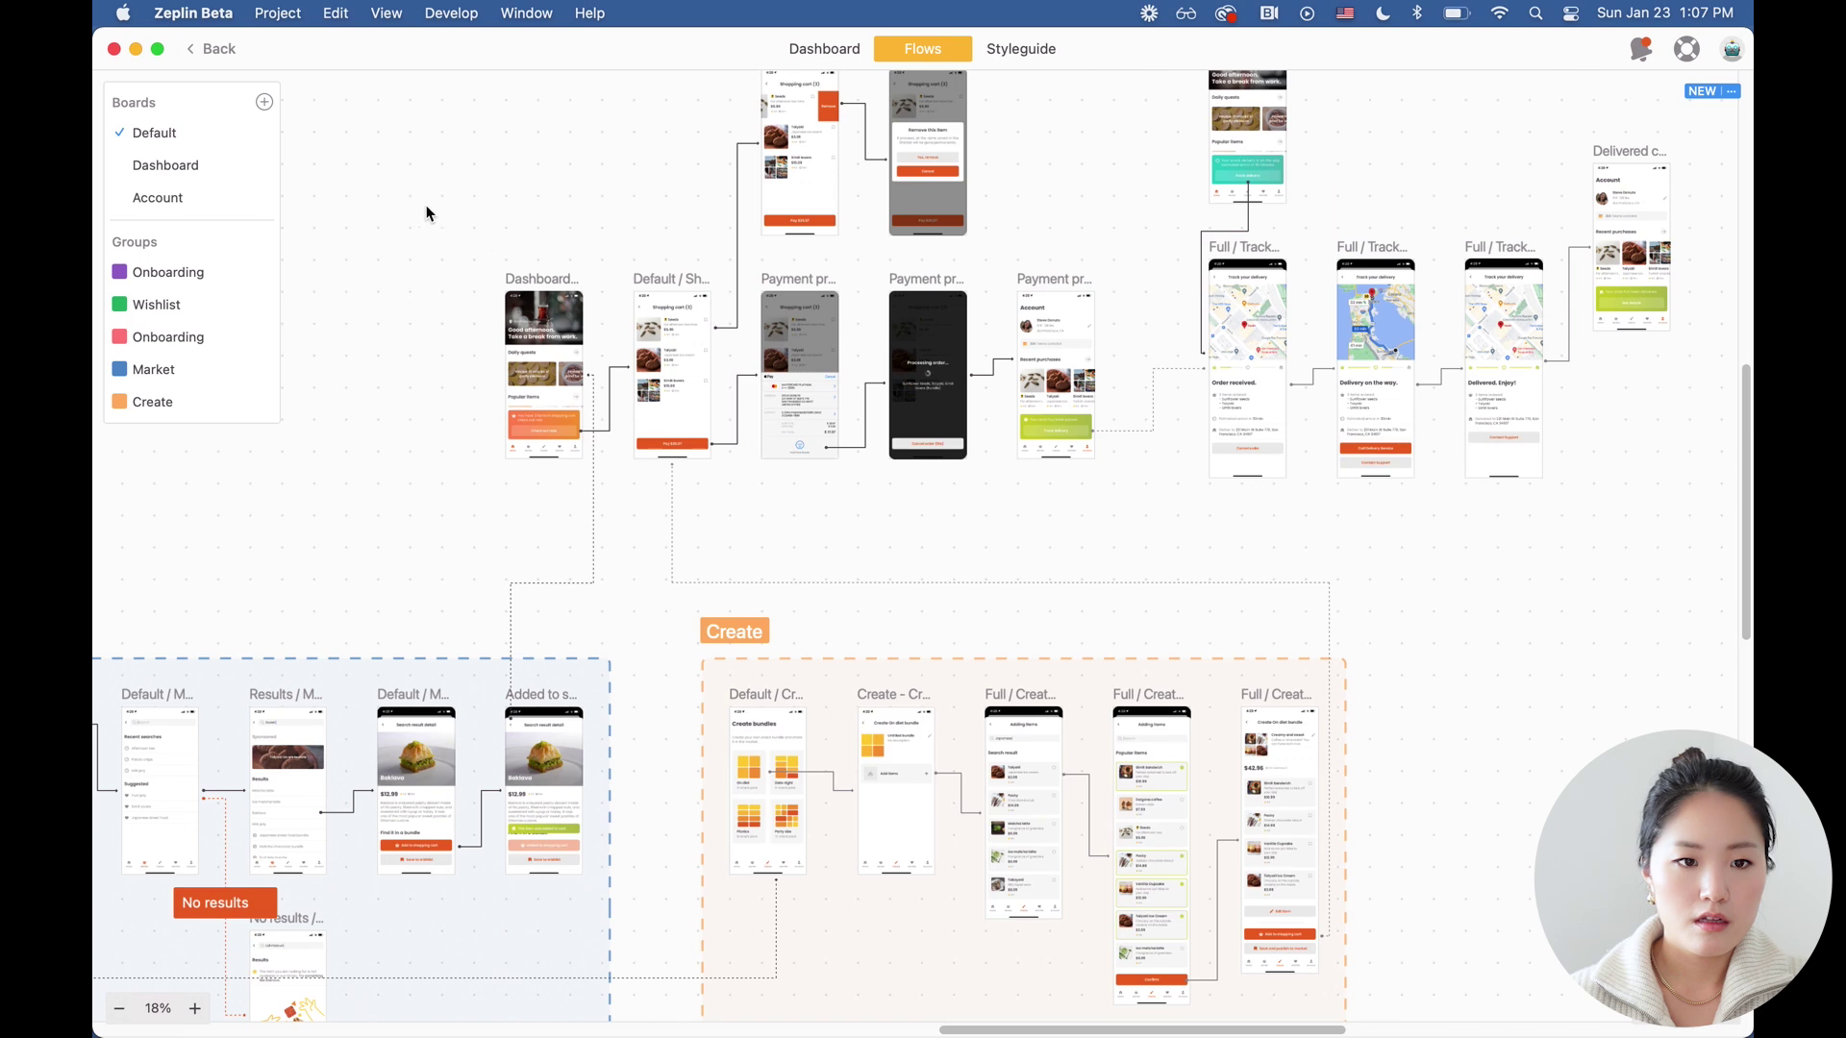
left_click_drag(455, 201, 1106, 697)
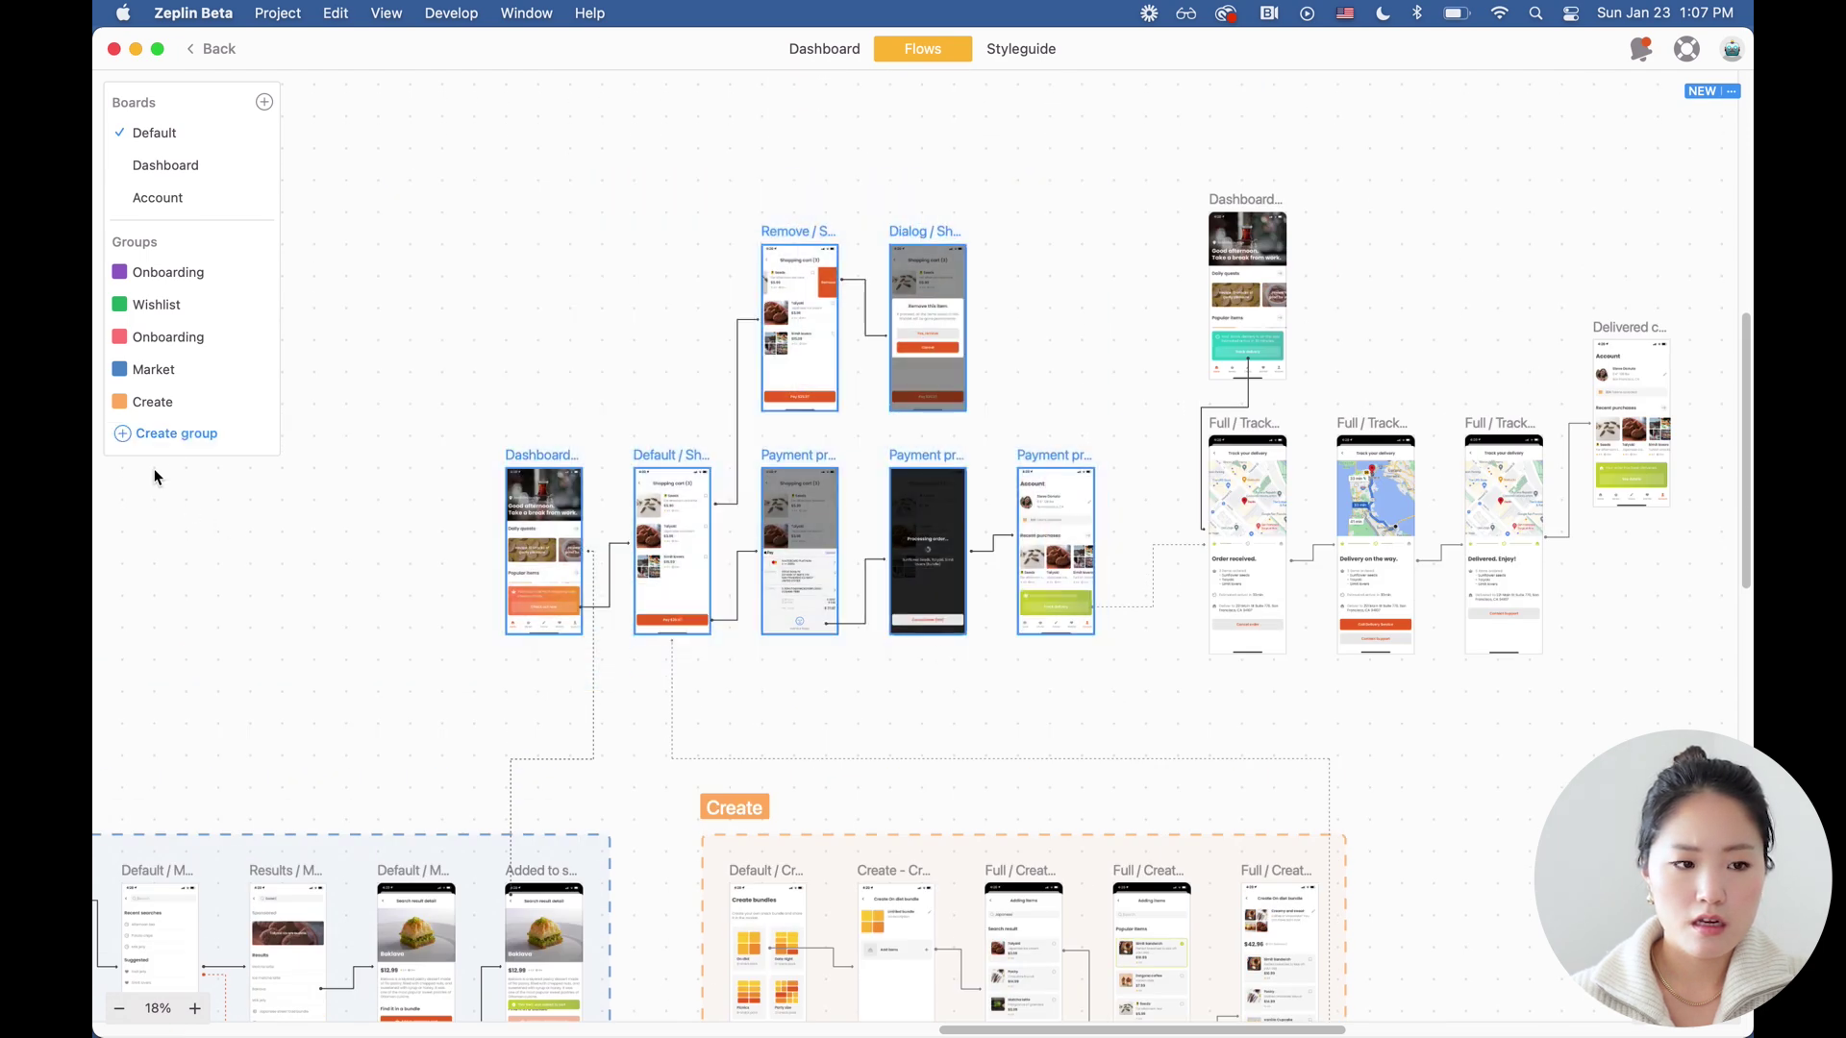
left_click(163, 434)
type("Checkout")
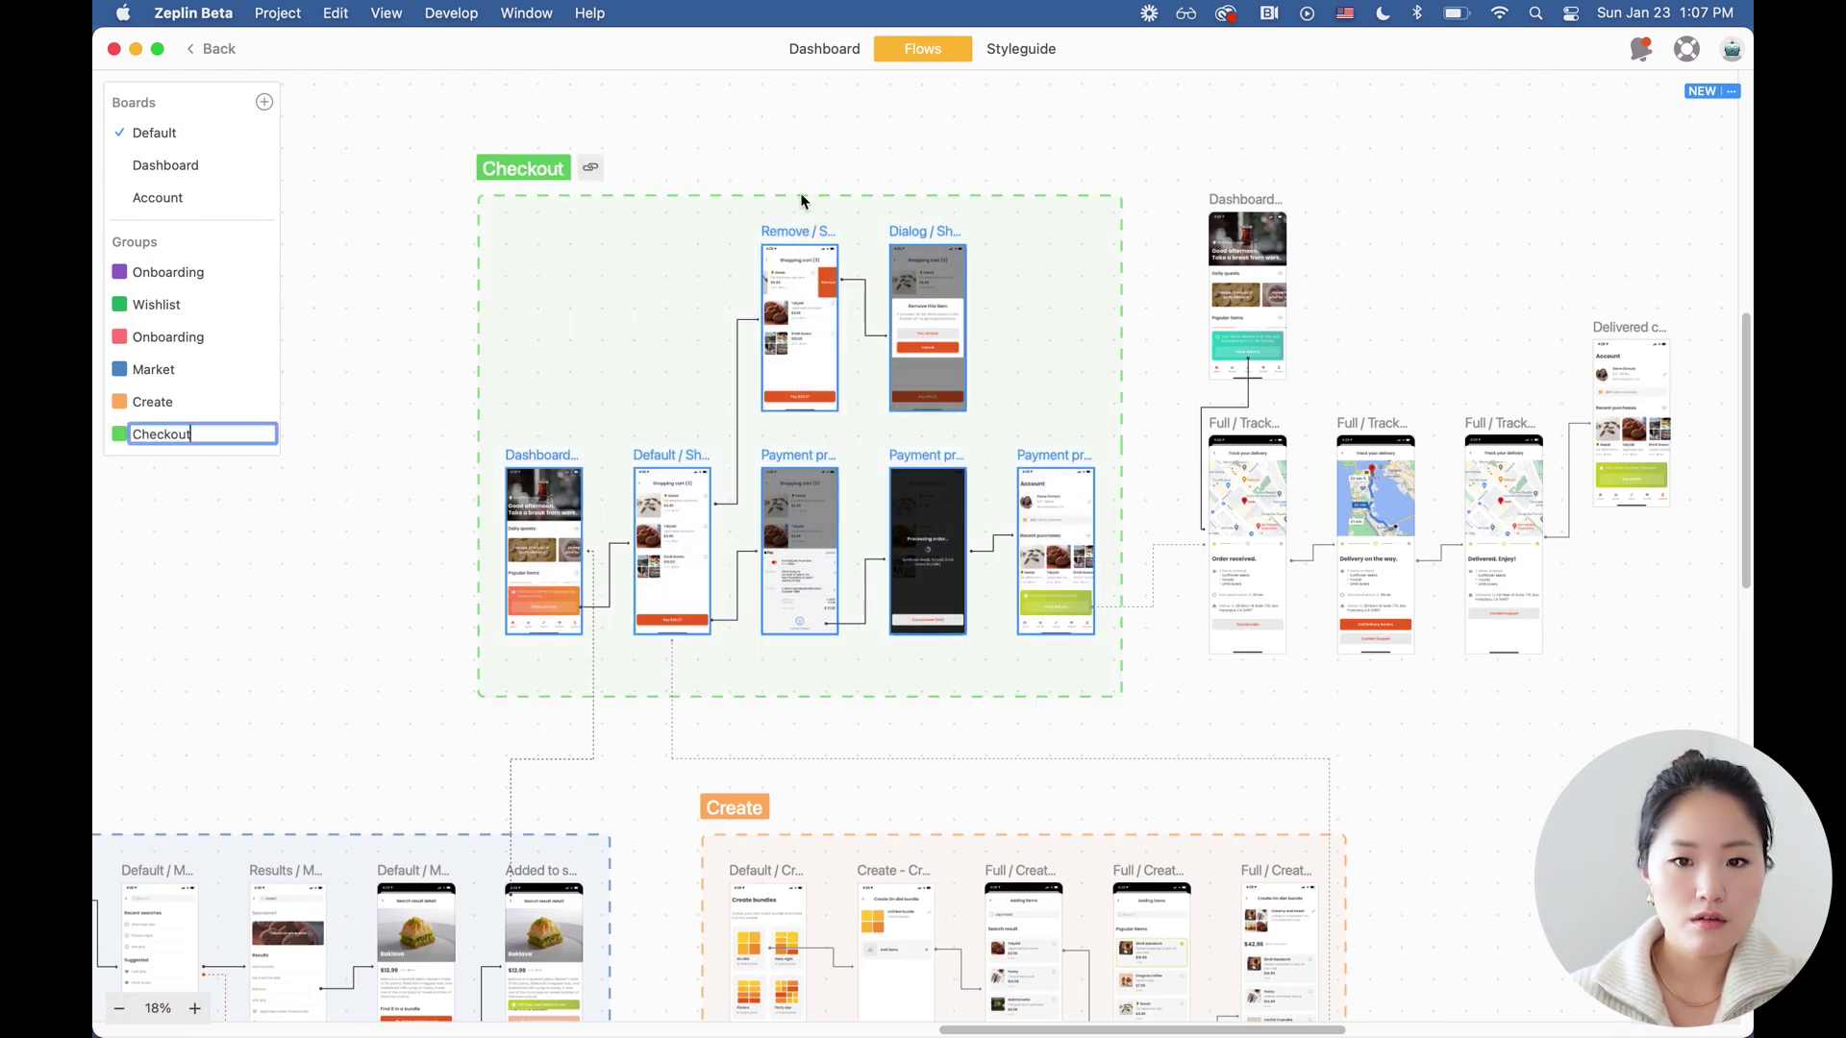
key("Return")
left_click_drag(1163, 167, 1695, 736)
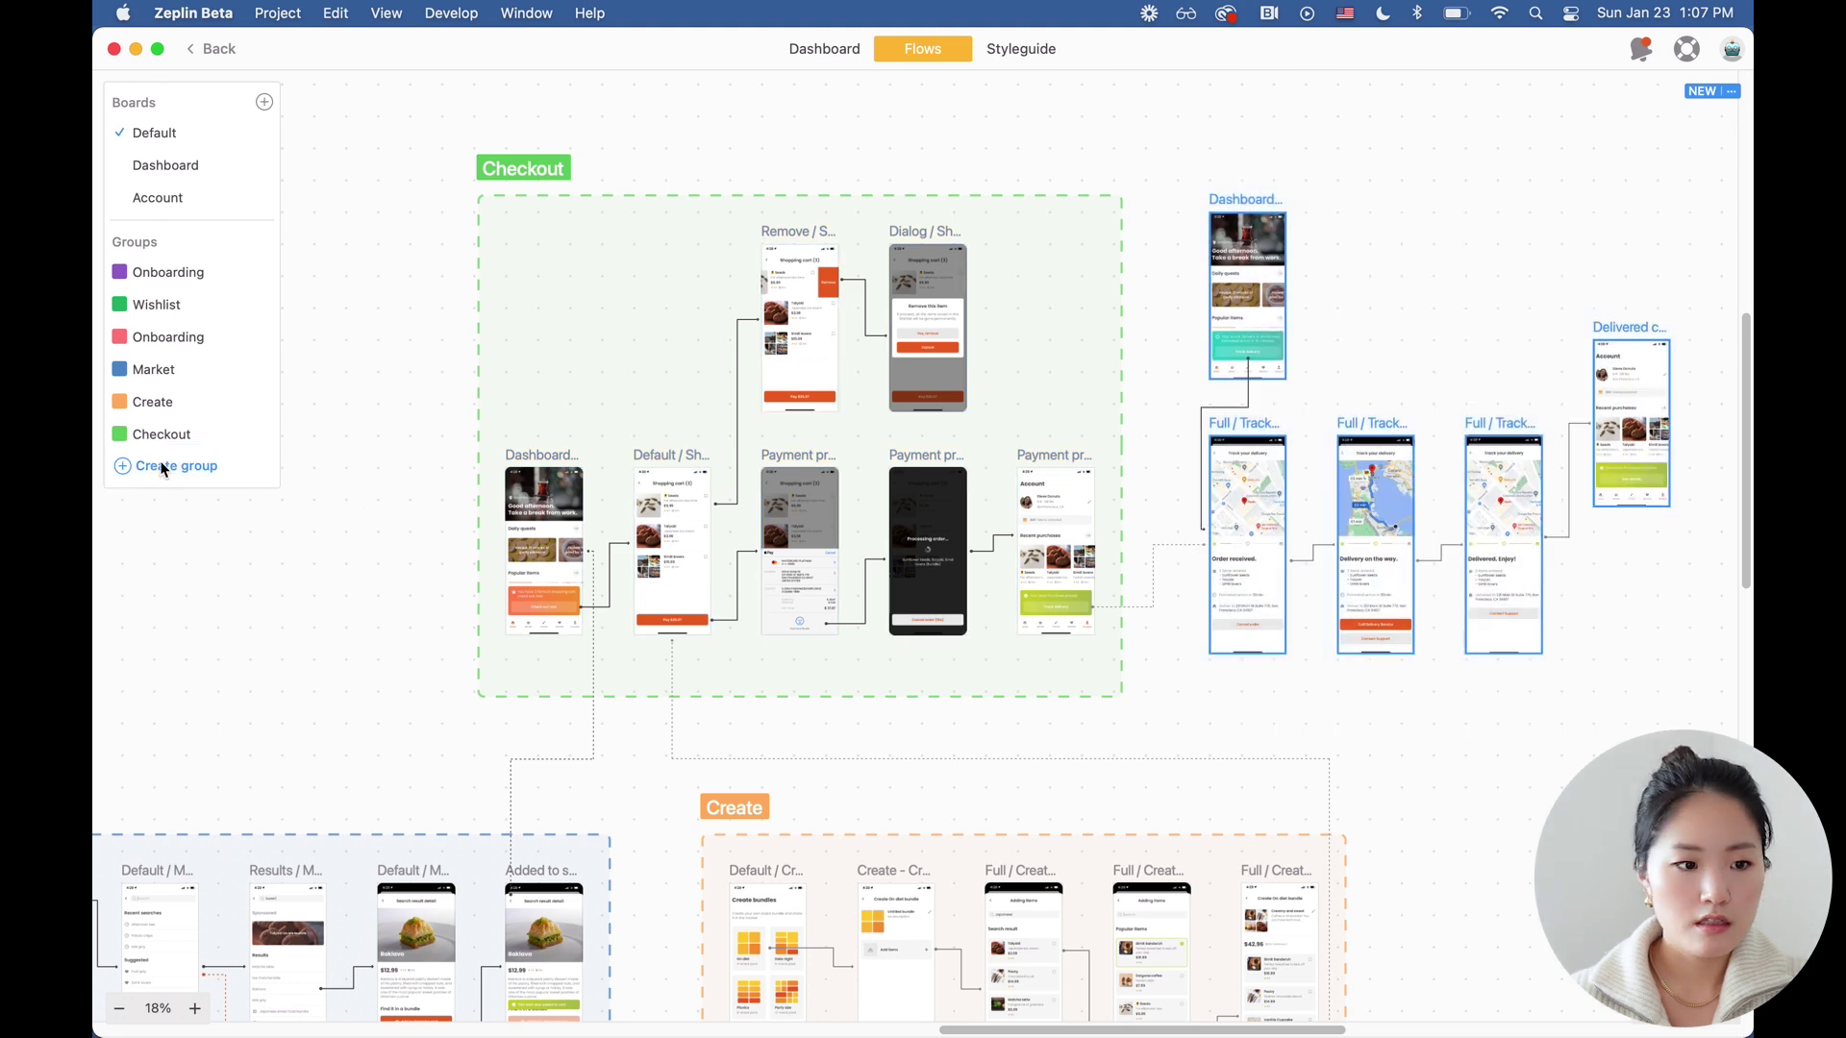
left_click(163, 468)
type("Delivery")
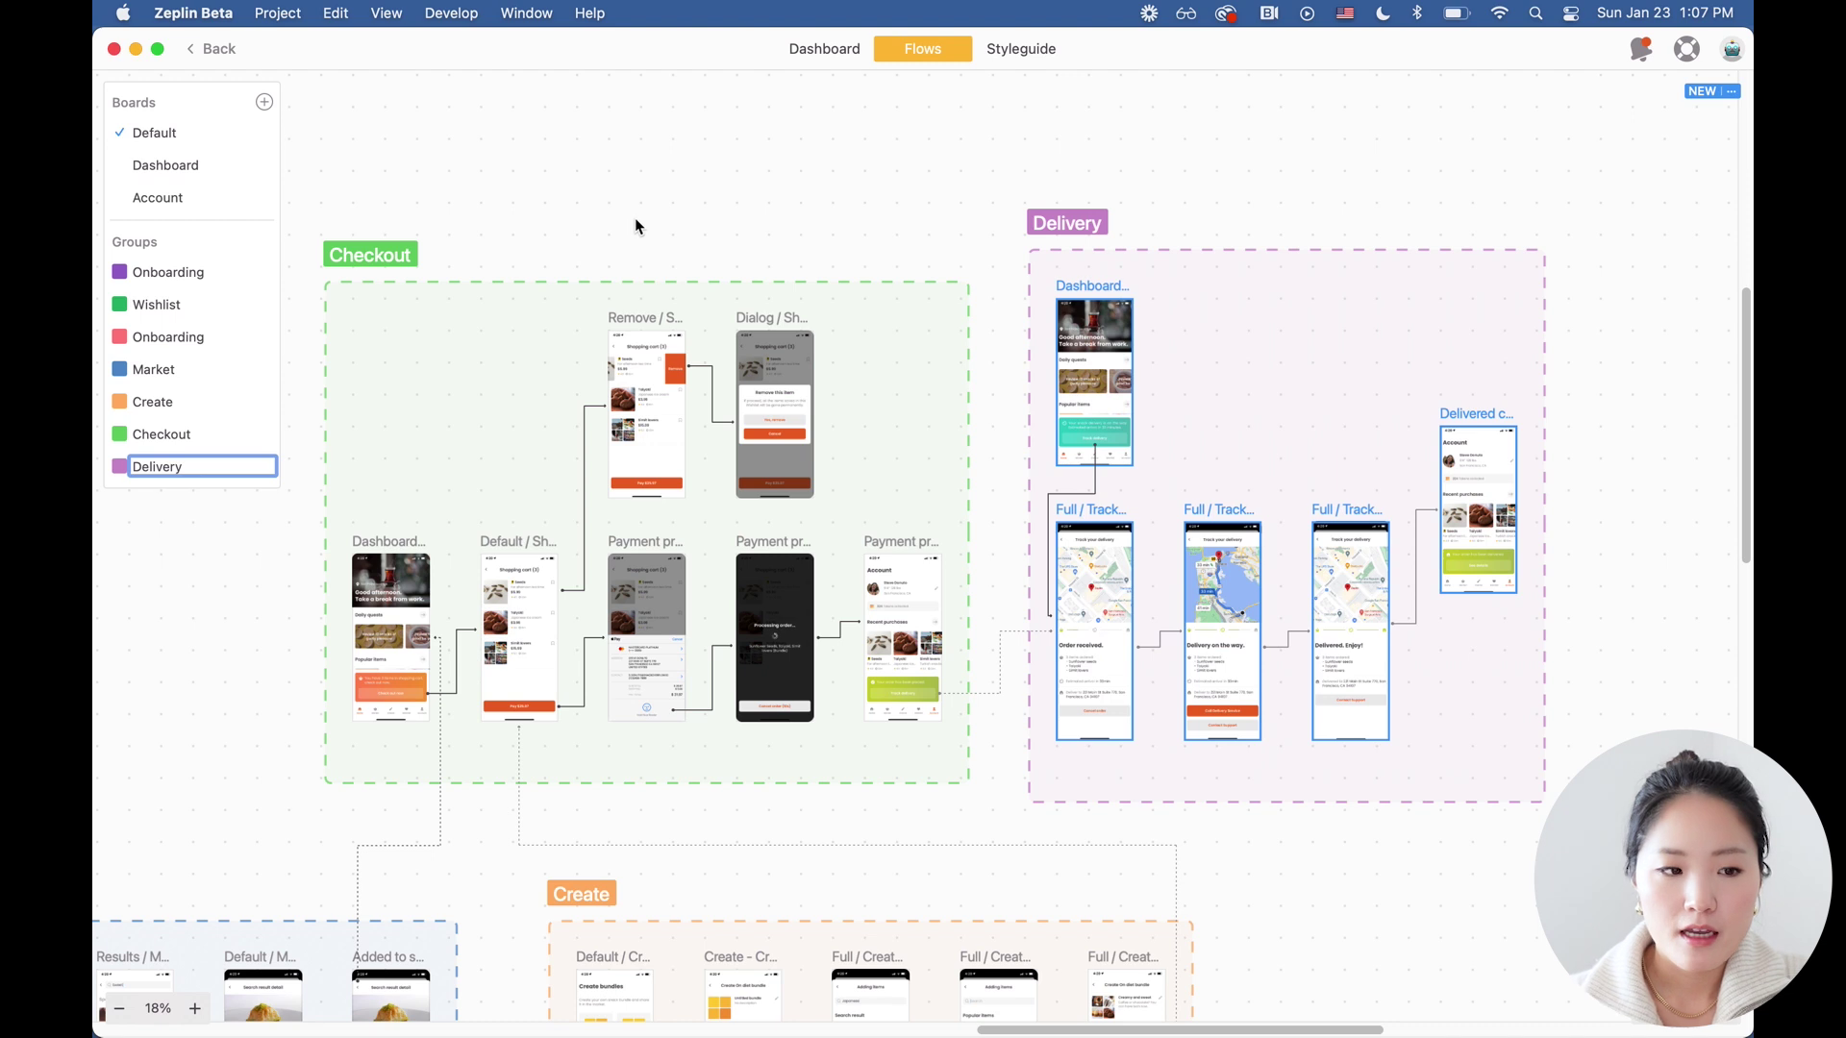
key("Return")
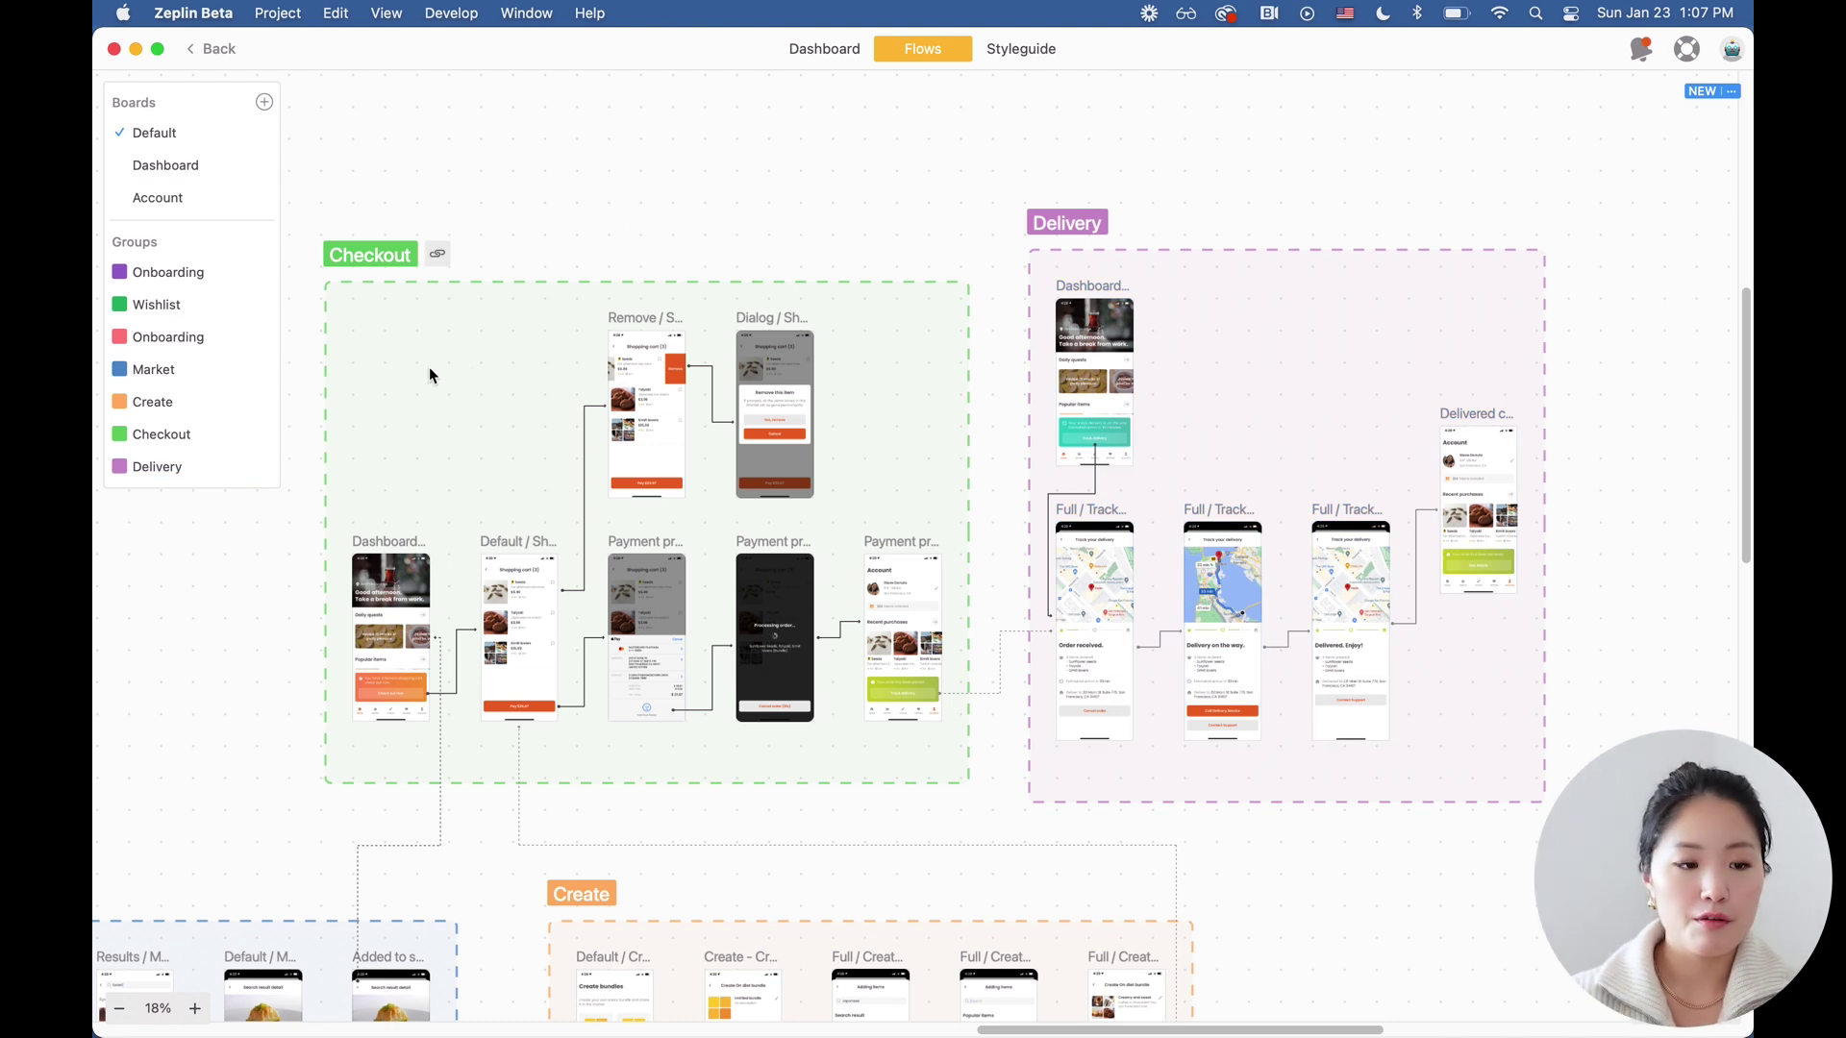
left_click(164, 304)
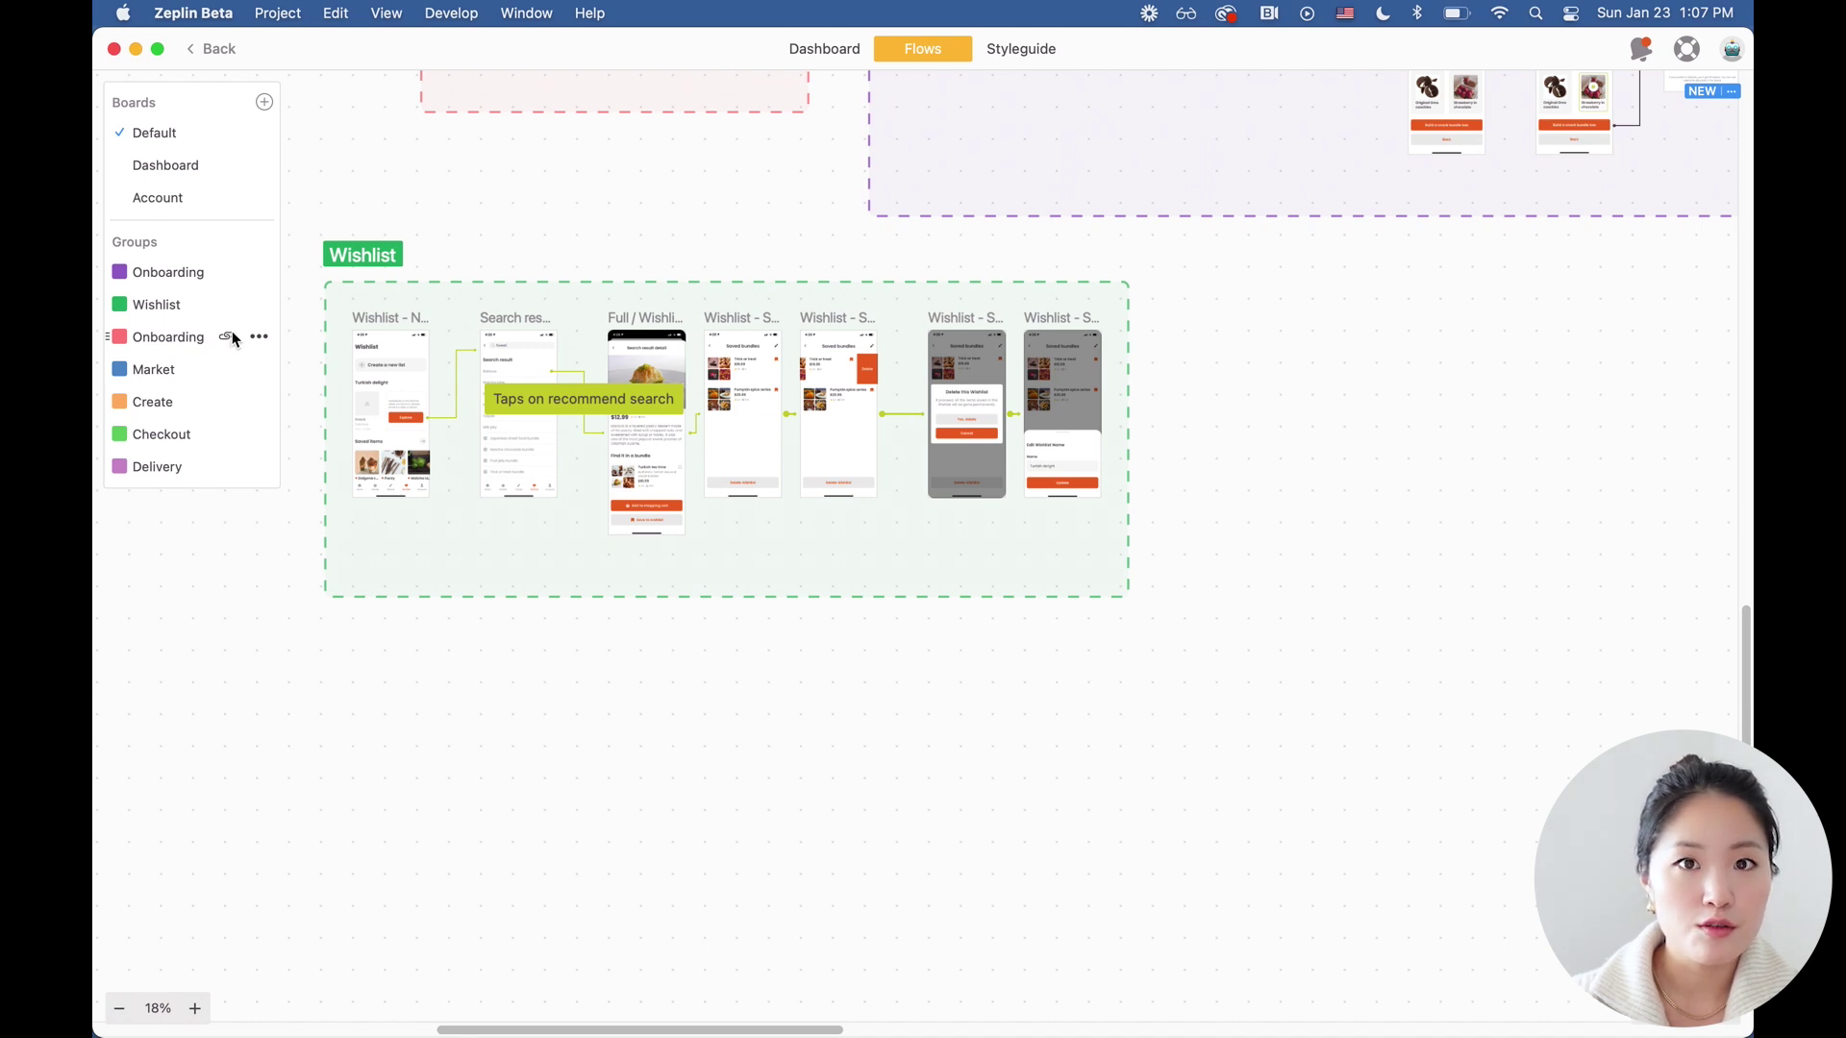
Step: Drag the Wishlist group by its label to sit directly under the purple Onboarding group
left_click_drag(348, 262, 889, 277)
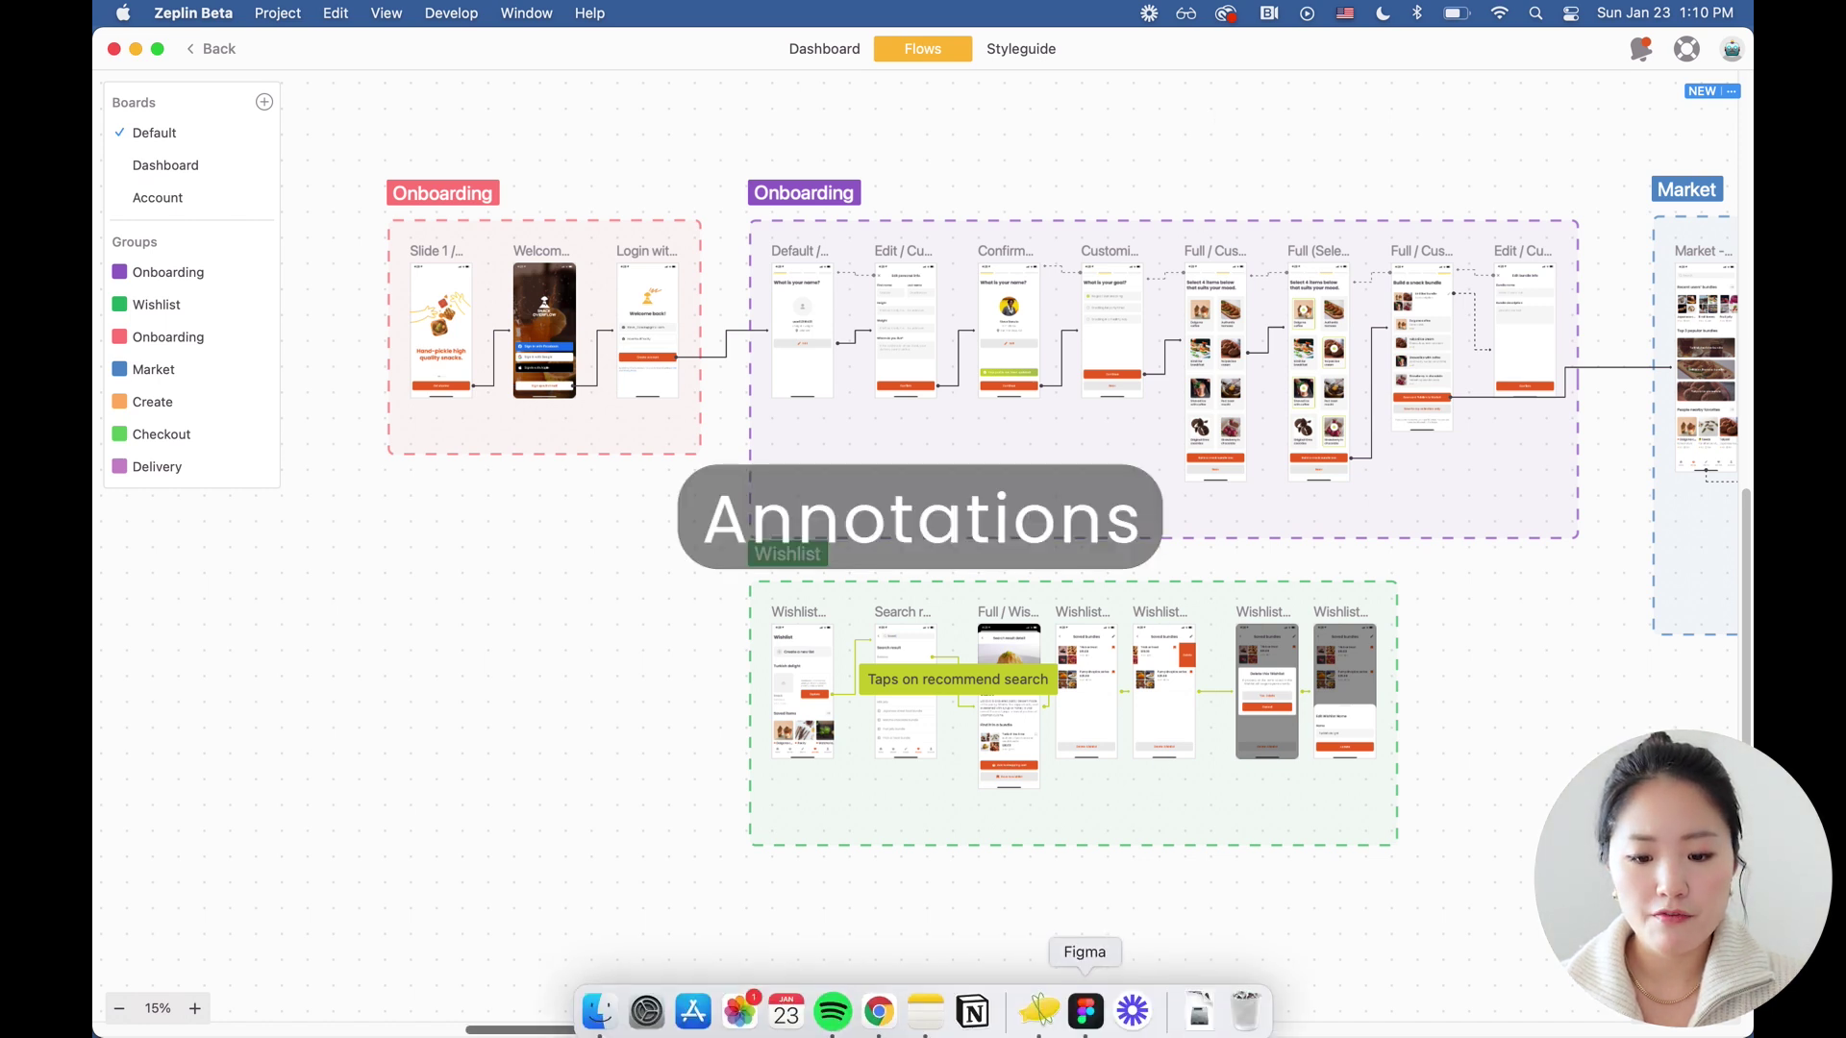
Step: In Figma, copy the annotation text about returning to the previous step
left_click(1089, 1020)
scroll(1166, 795, "right", 10)
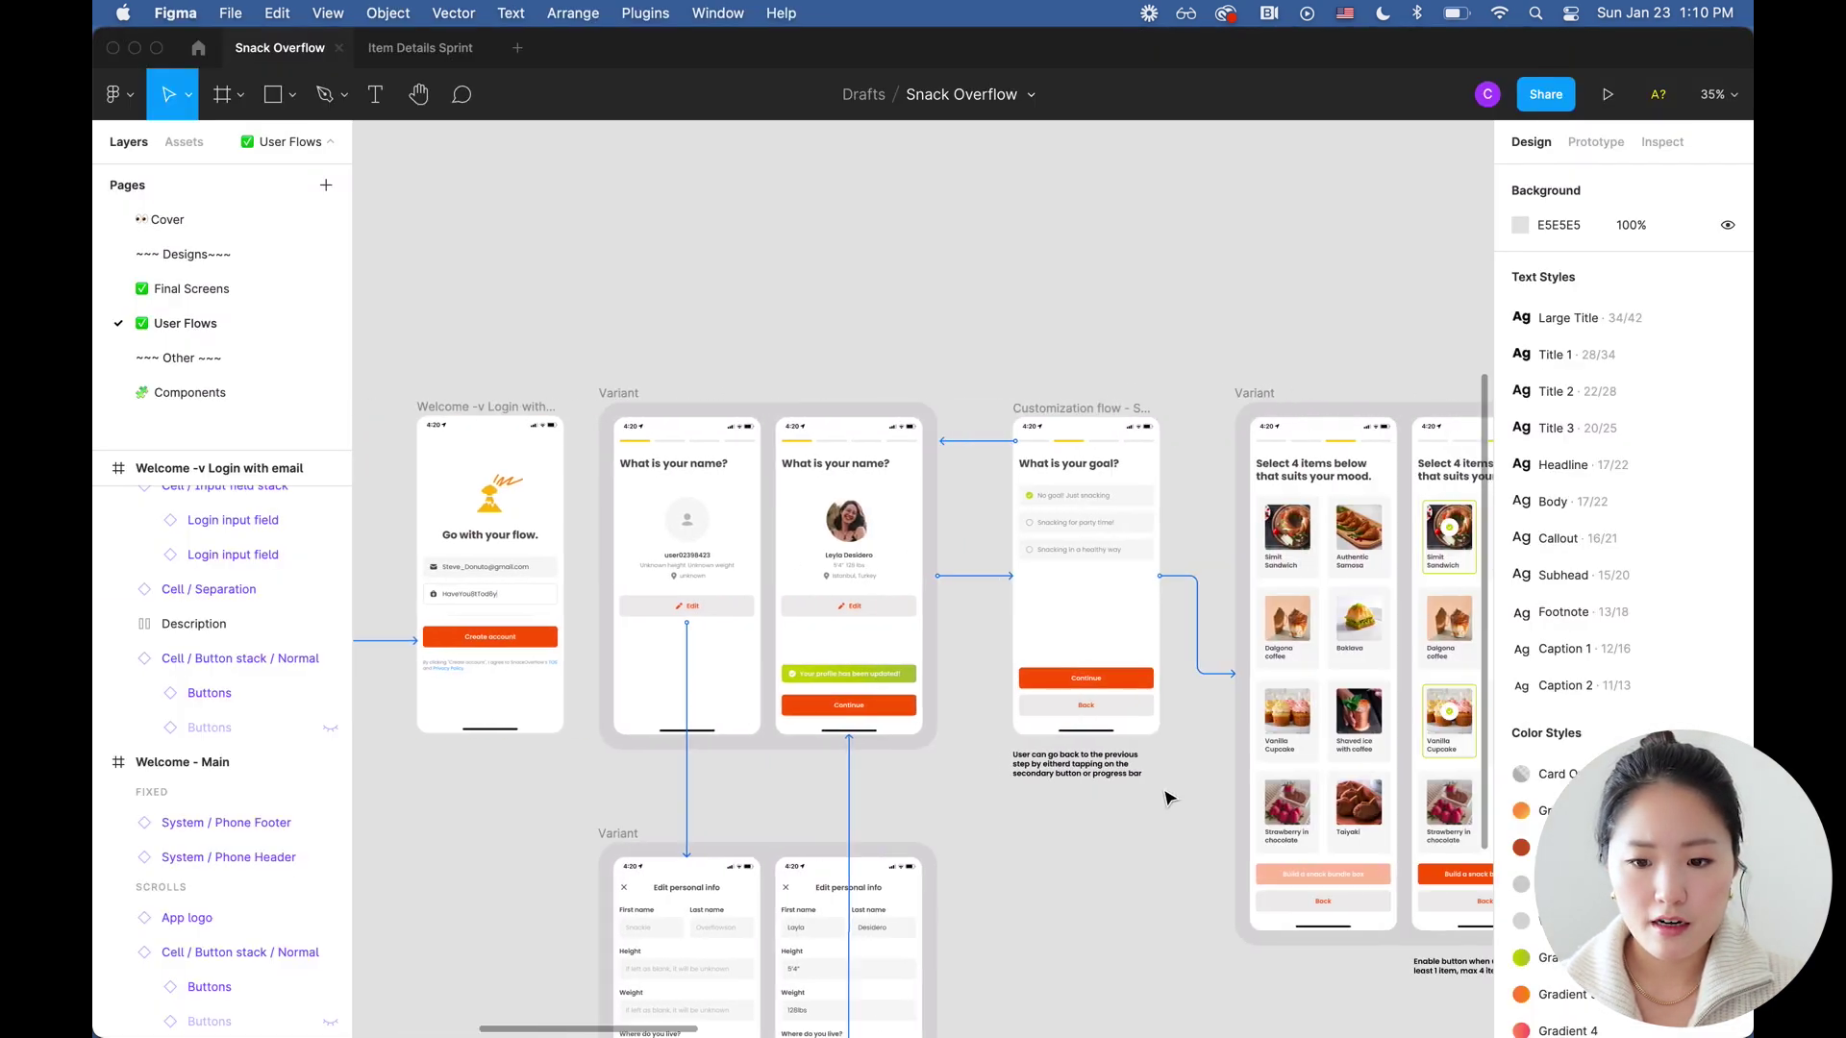
scroll(949, 777, "up", 8)
scroll(949, 777, "down", 5)
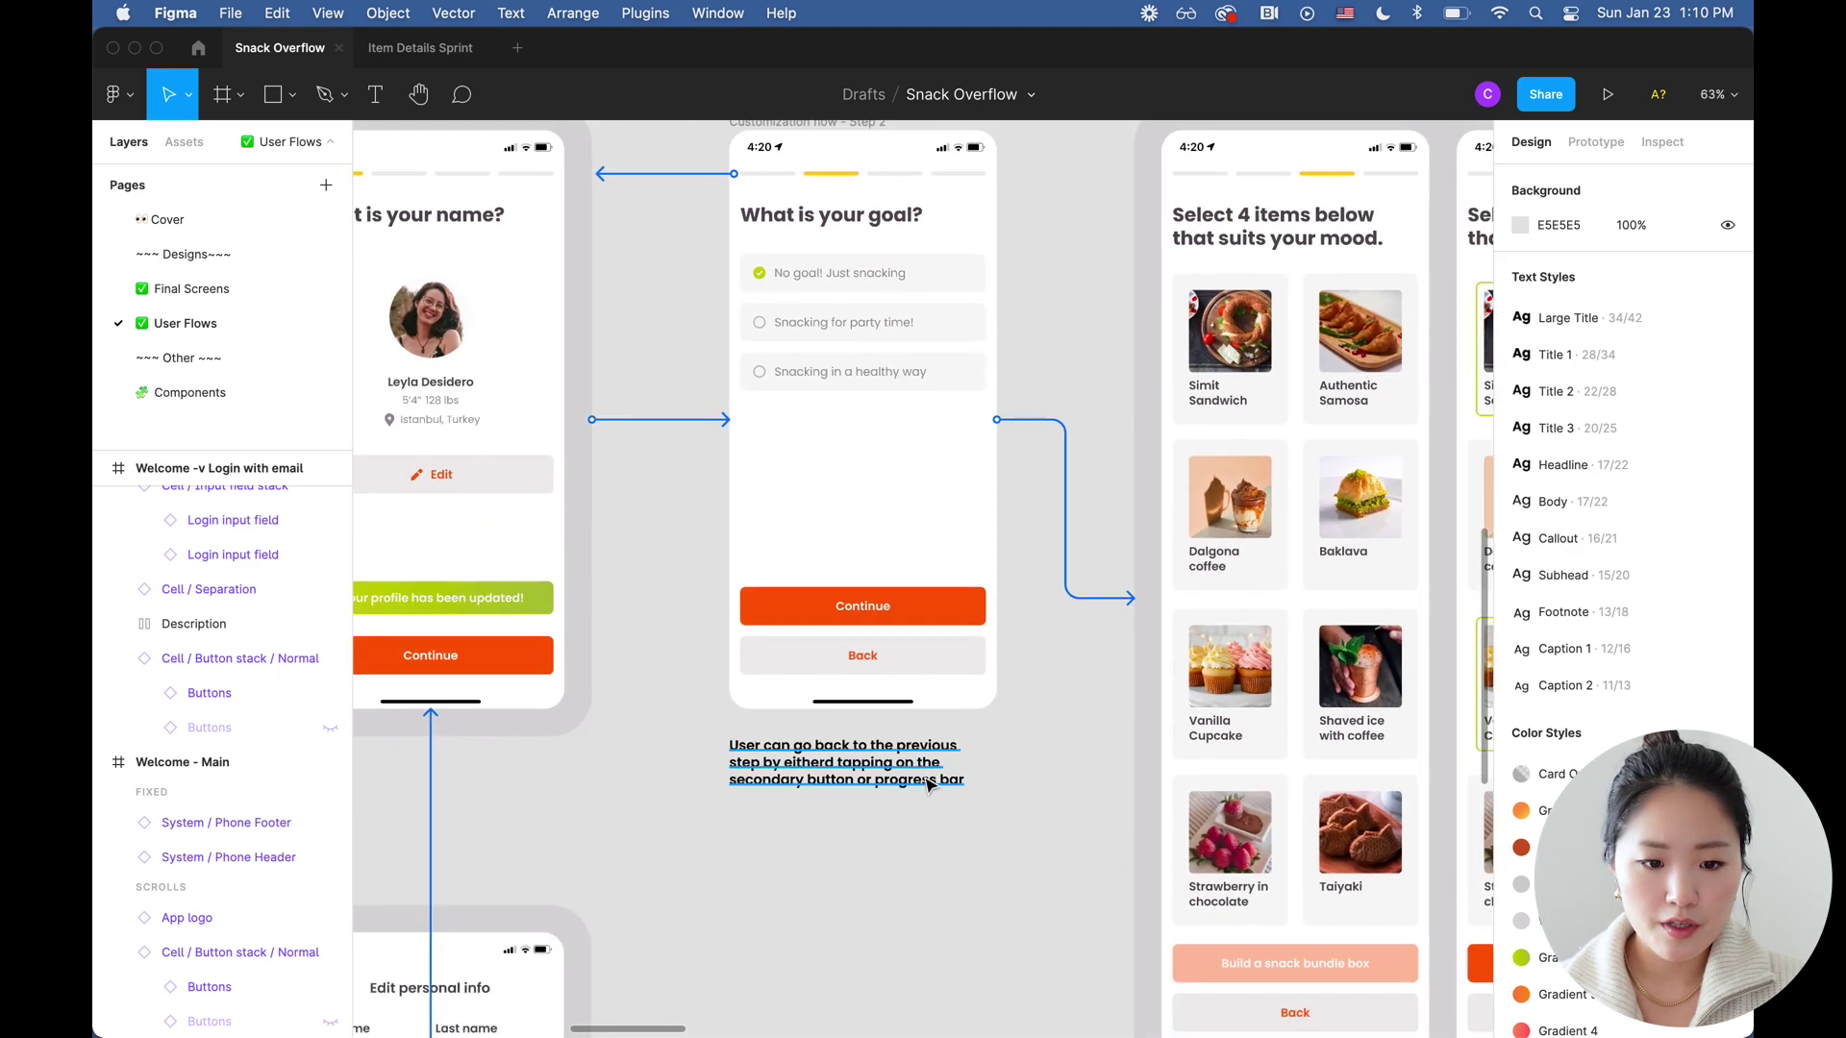
double_click(901, 784)
key("super+c")
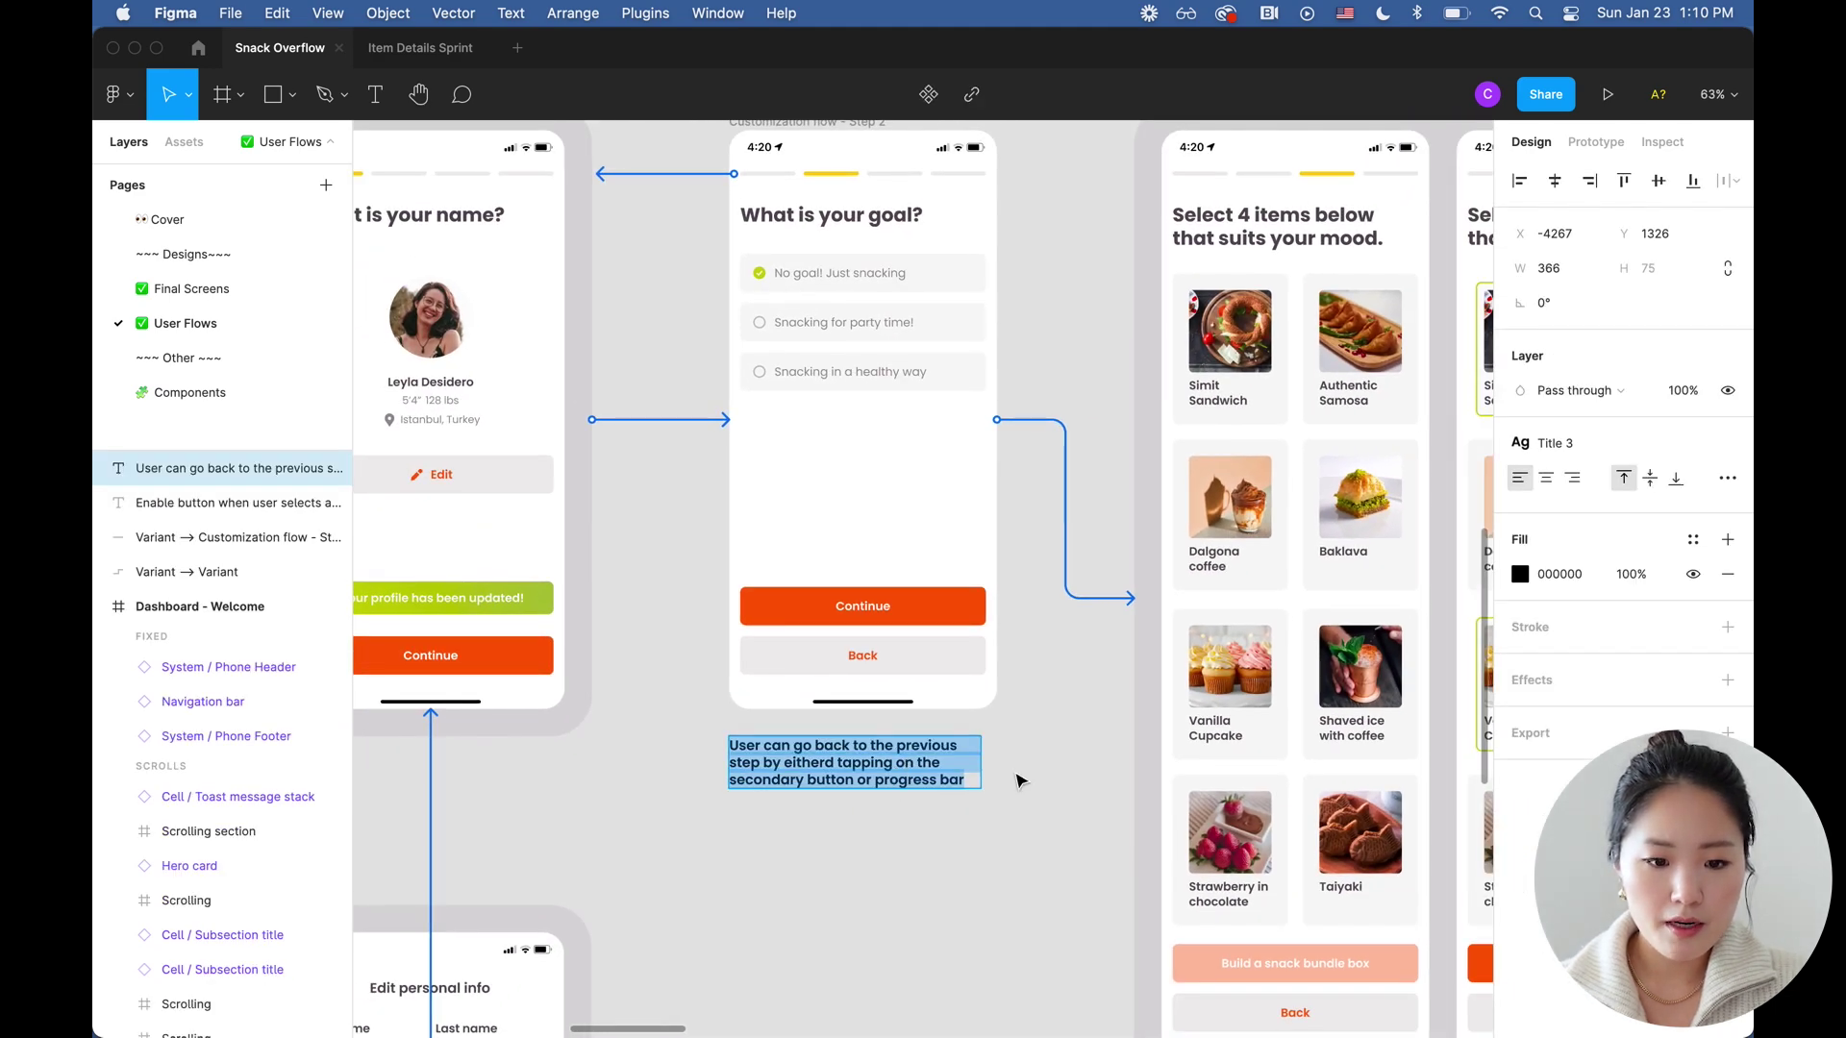
key("Escape")
Step: Return to Zeplin and open the Customization flow - Step 2 screen
scroll(1058, 760, "up", 2)
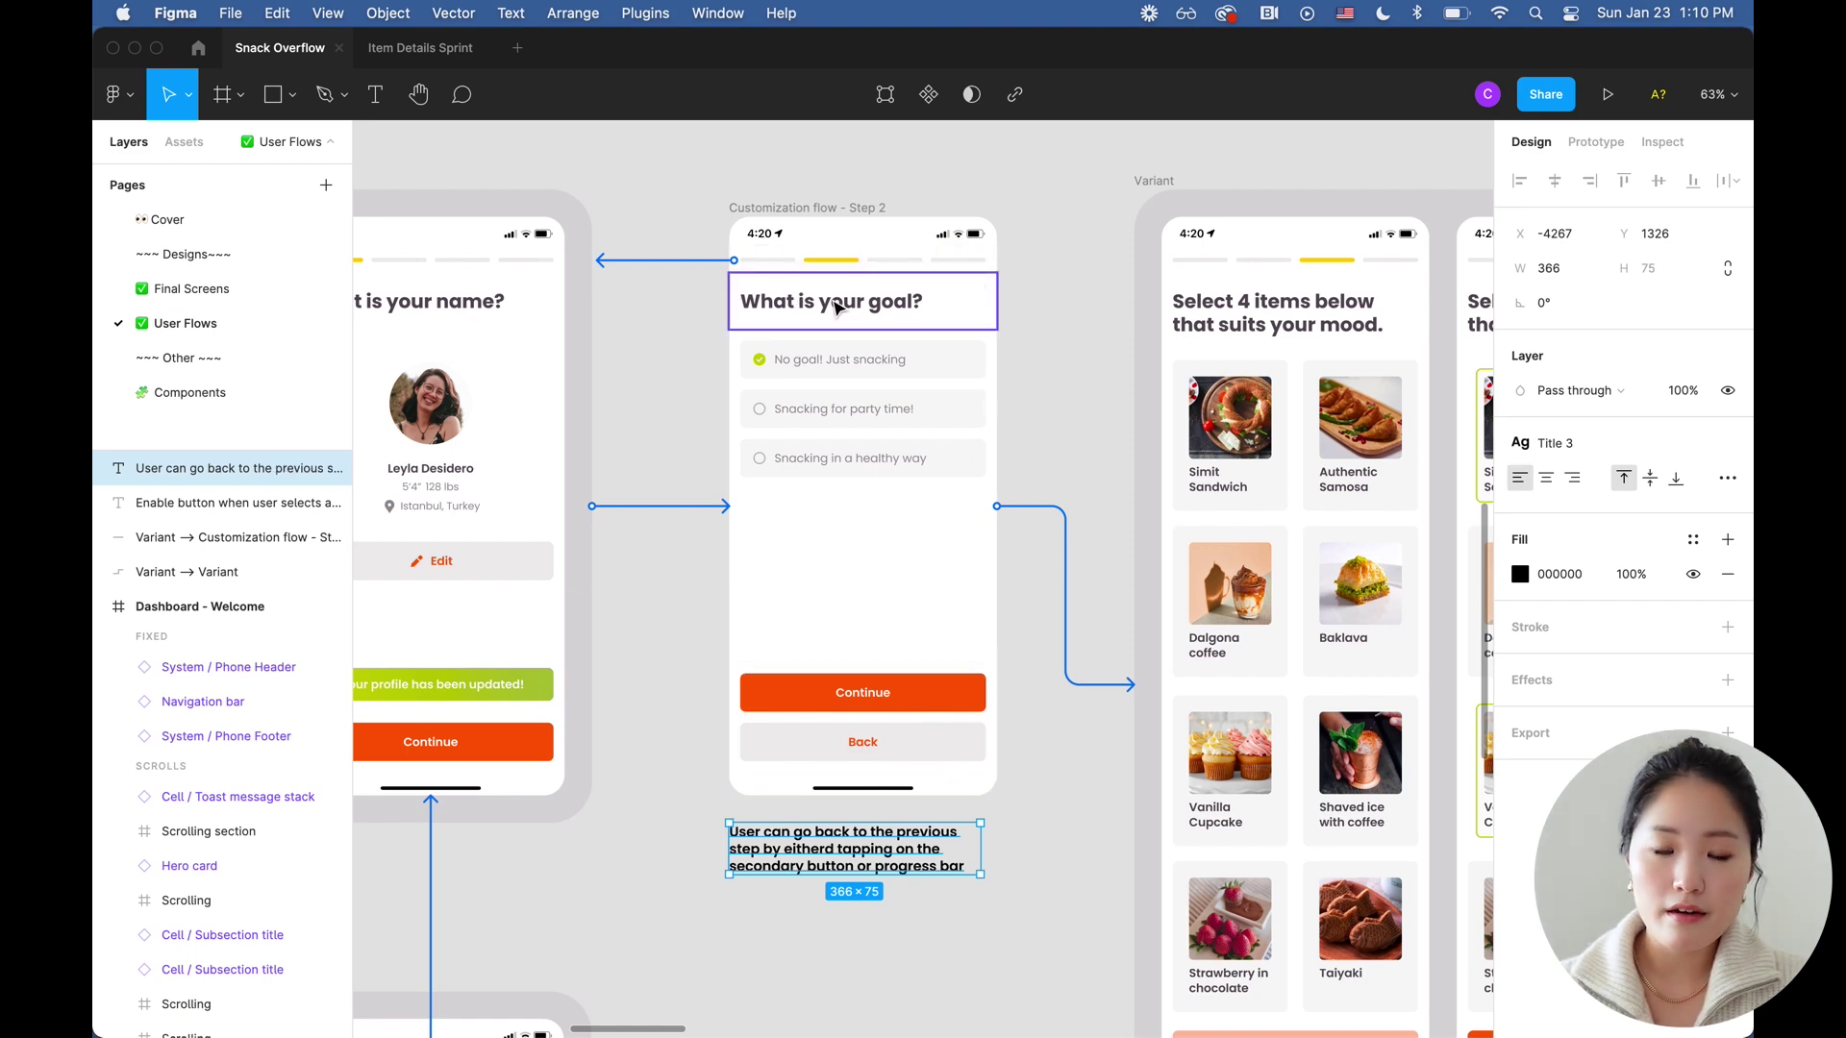
key("super+Tab")
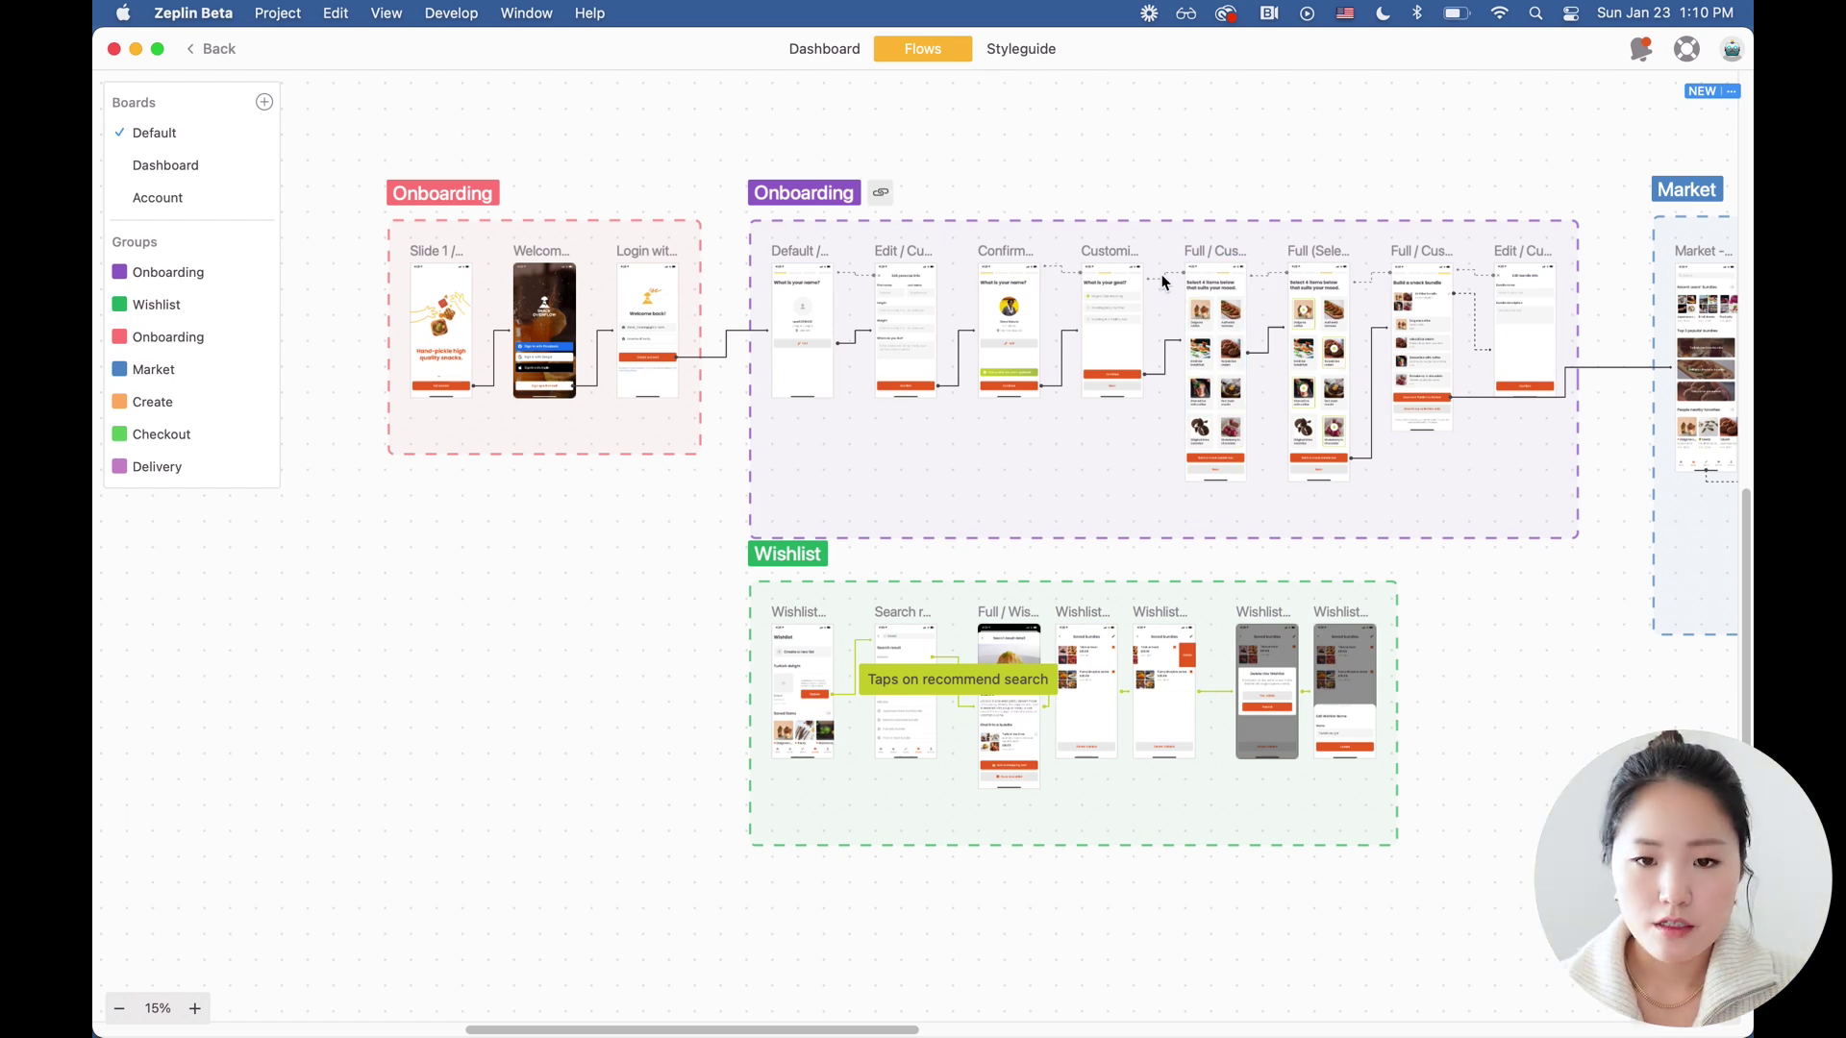
left_click(1129, 277)
Step: Annotate the Step 2 progress bar with the pasted back-step note as a Behavior type
scroll(1135, 276, "up", 5)
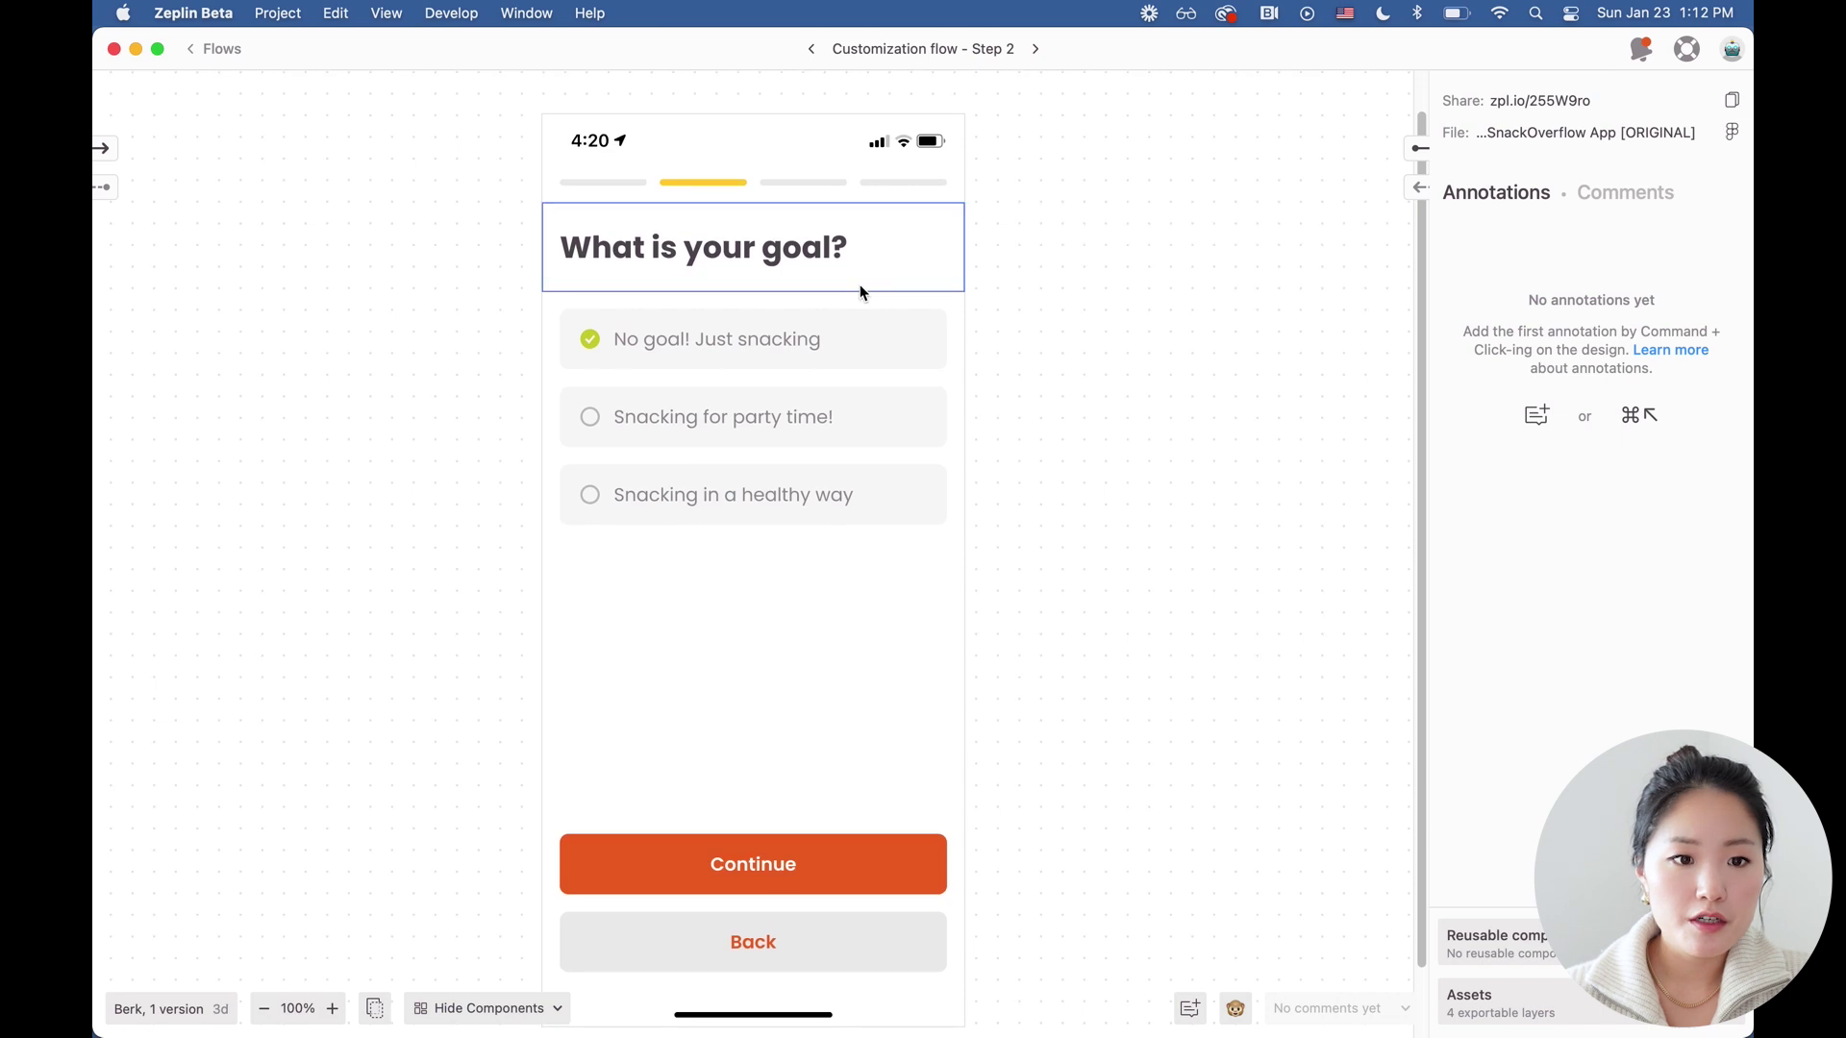
left_click(610, 182, "super")
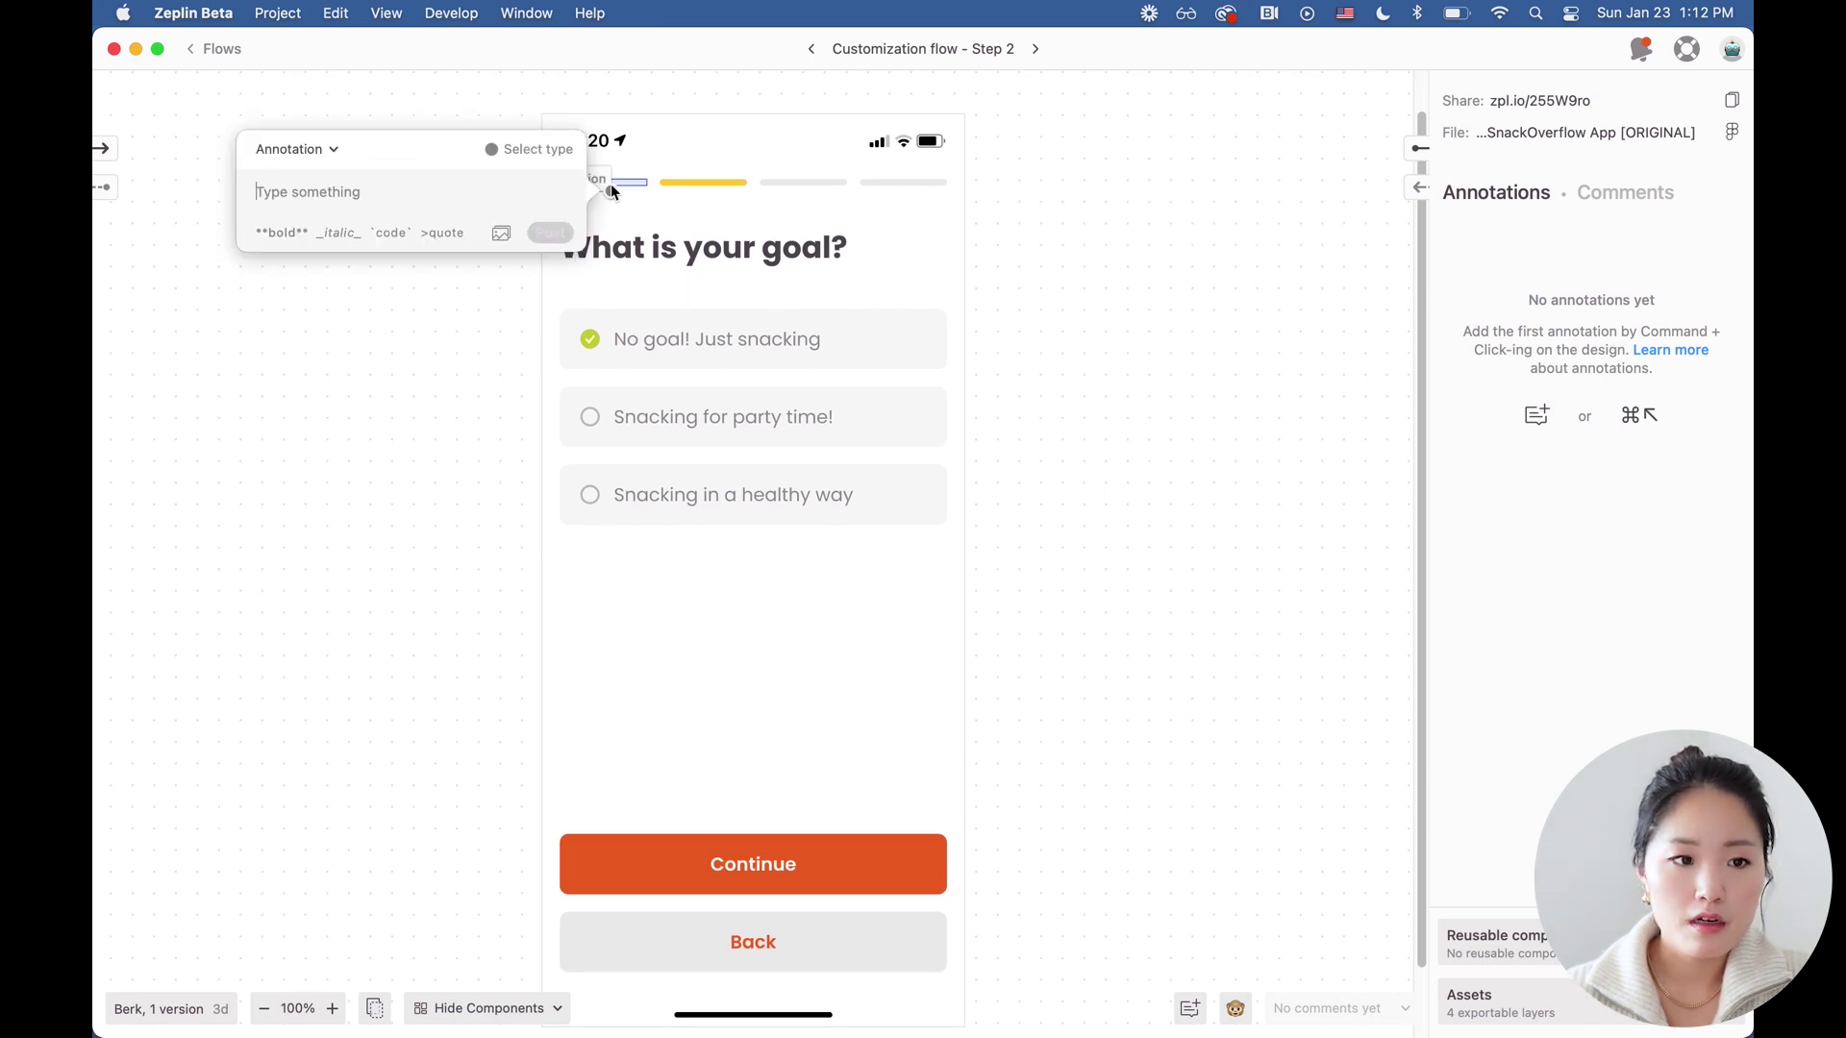
key("super+v")
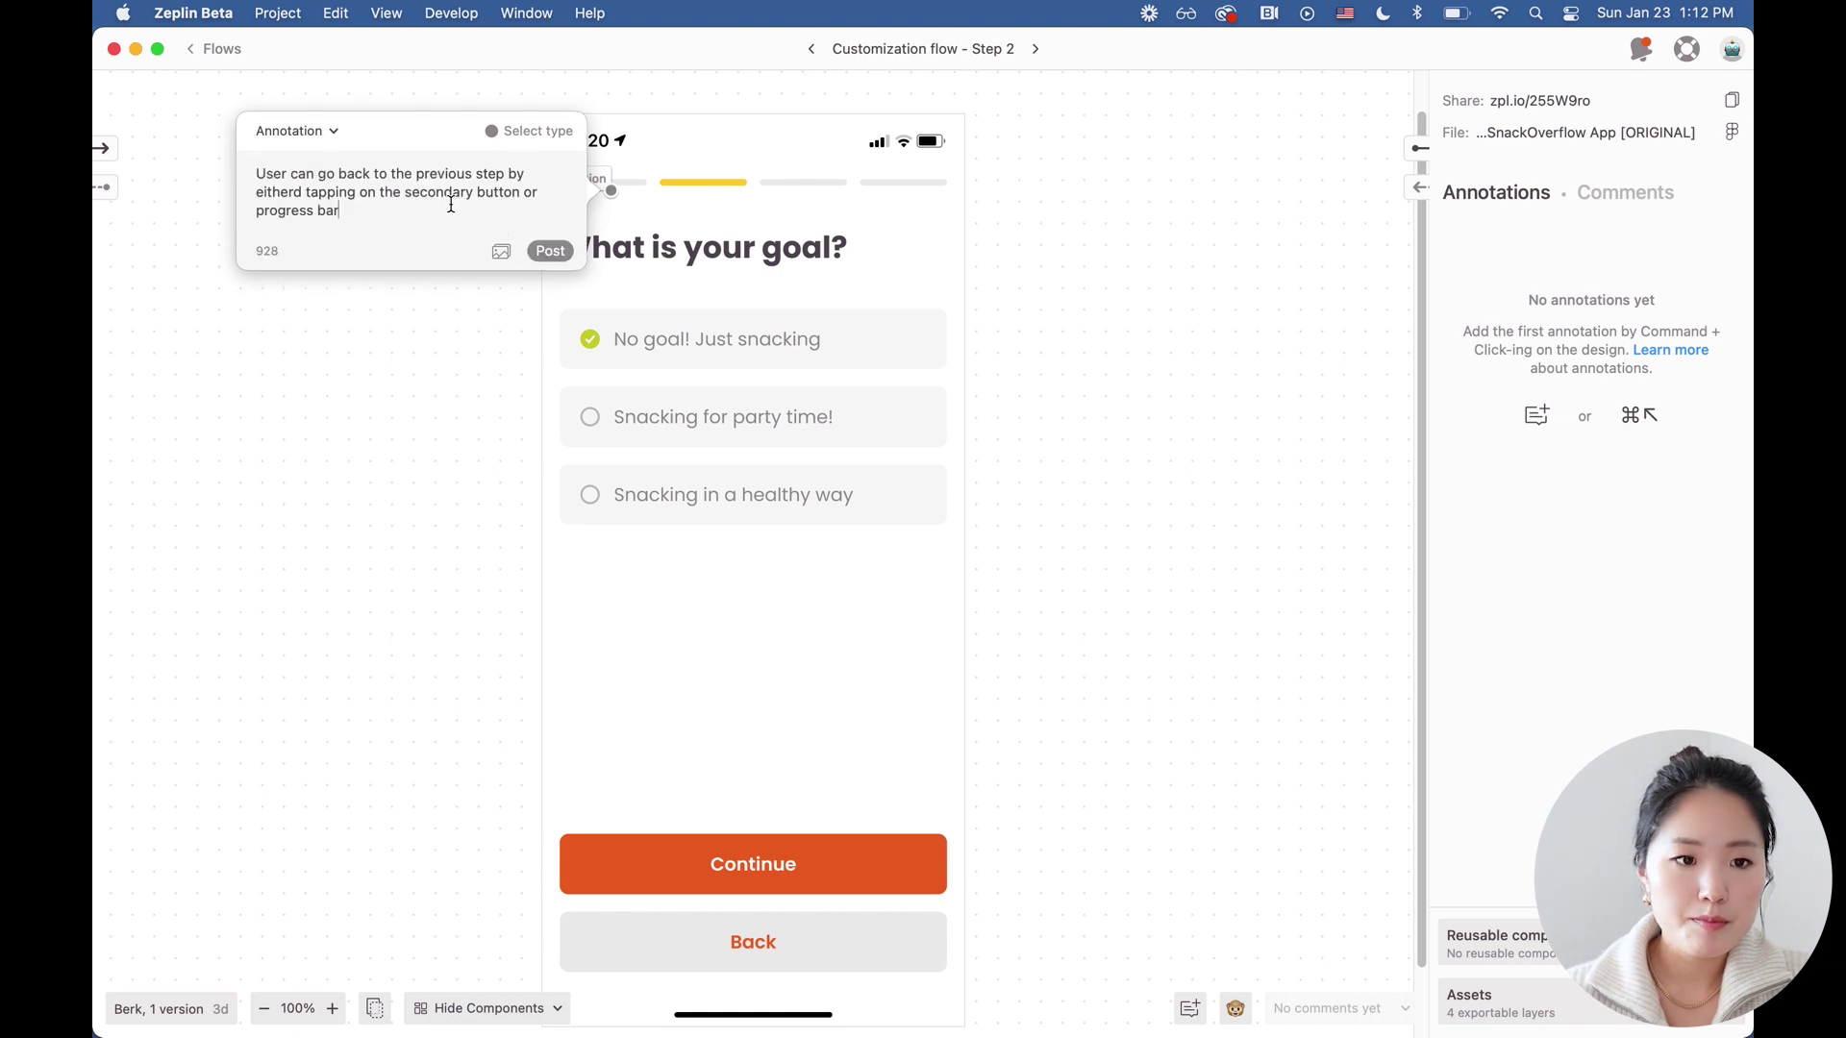
left_click(545, 135)
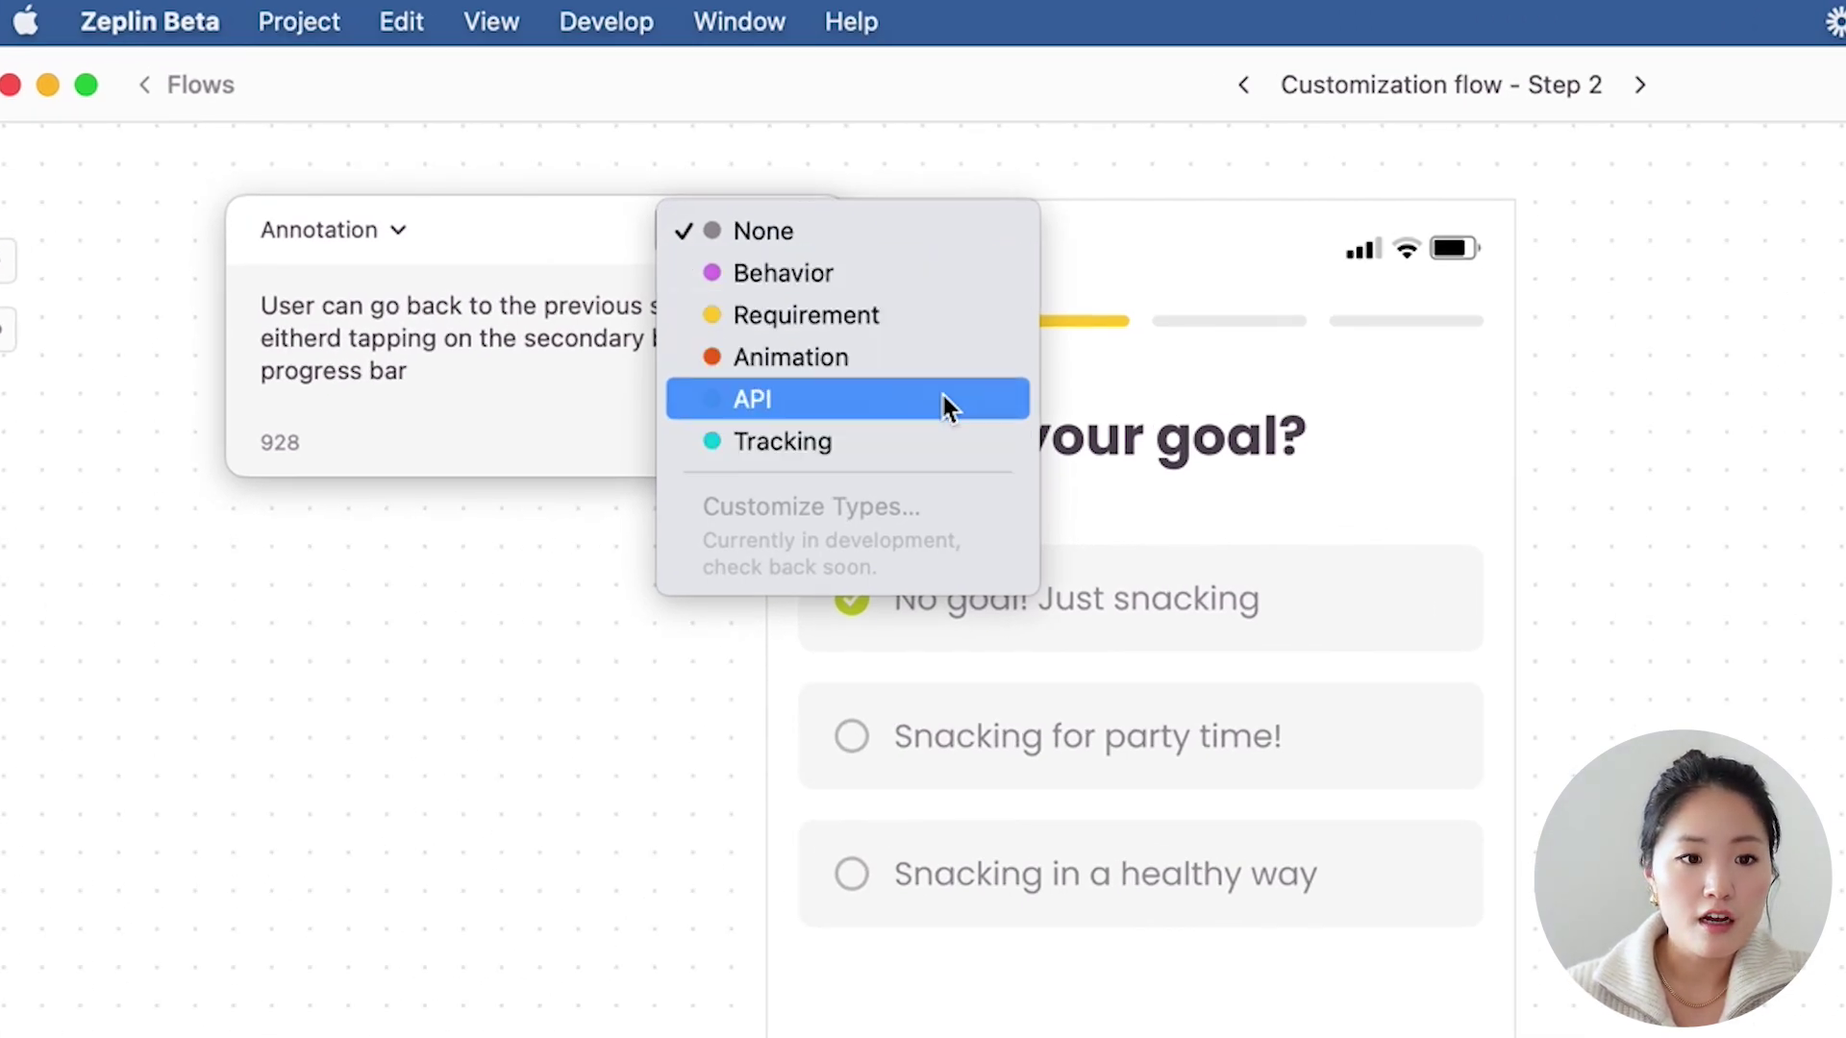
left_click(940, 274)
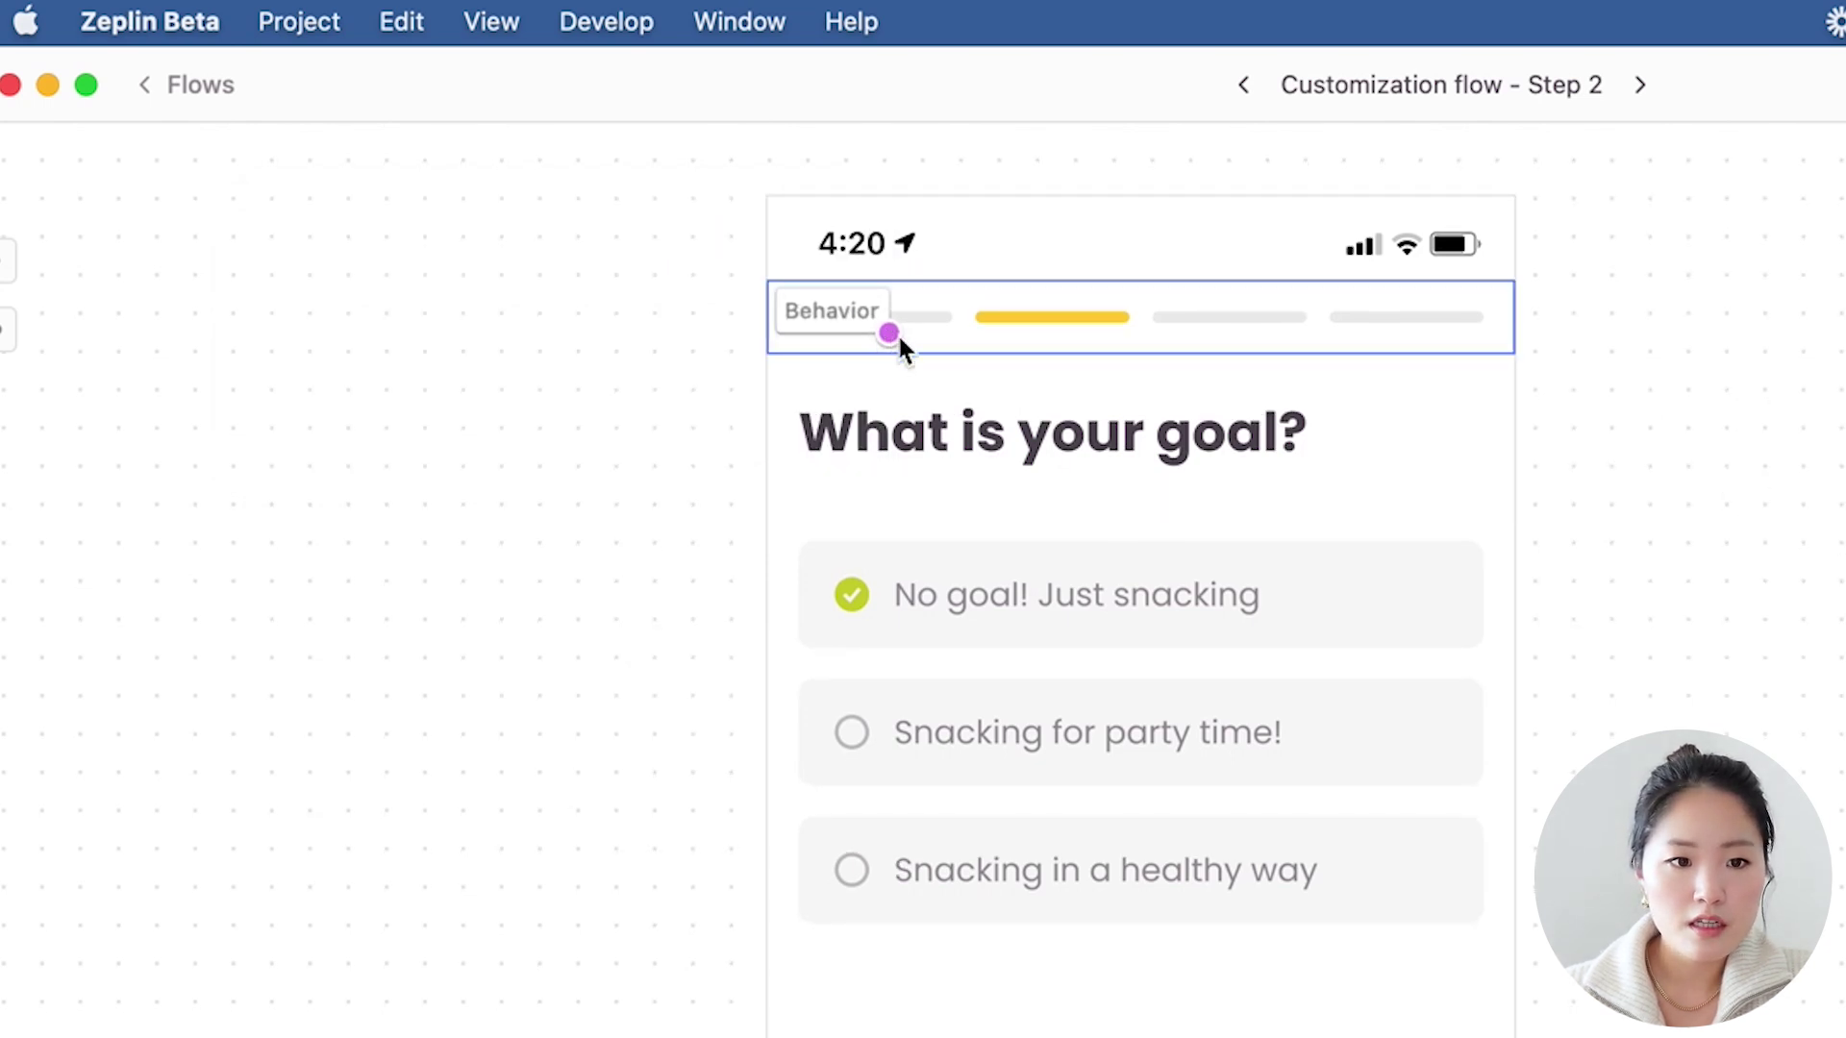
mouse_move(849, 326)
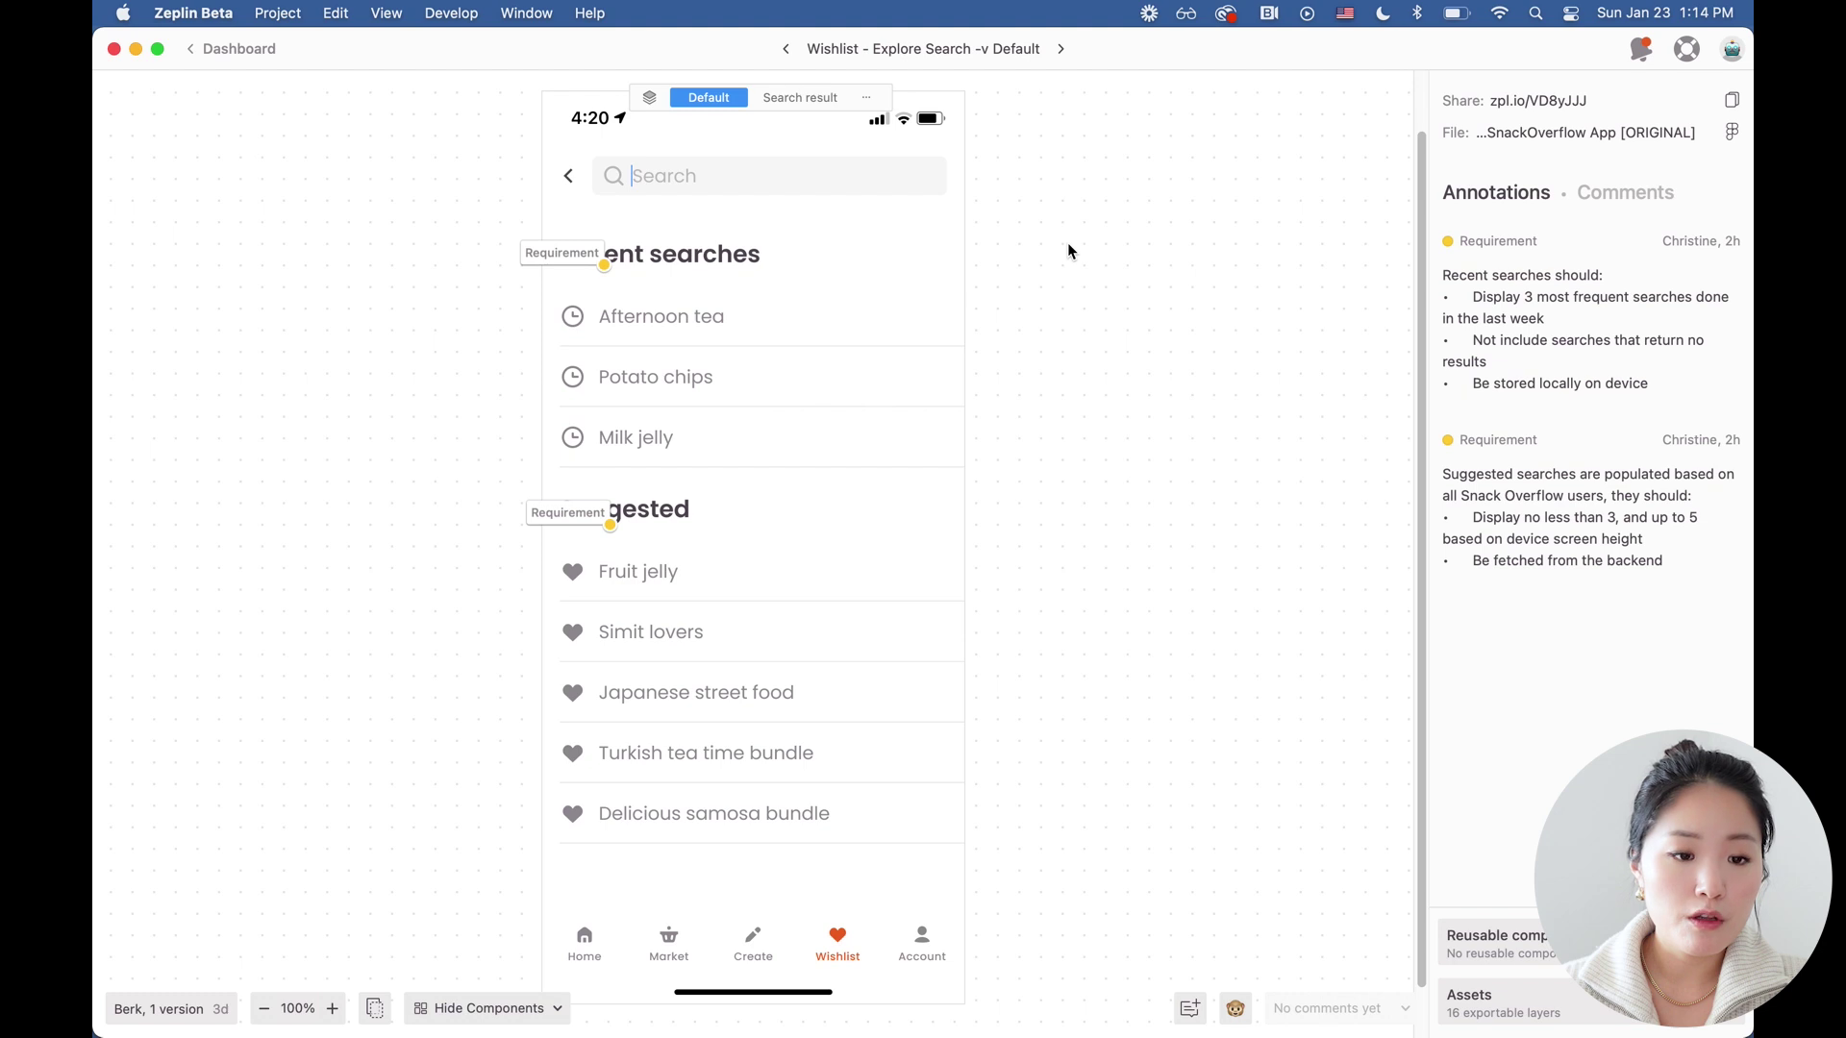
Step: View the Recent searches Requirement note on the Wishlist - Explore Search screen
mouse_move(548, 254)
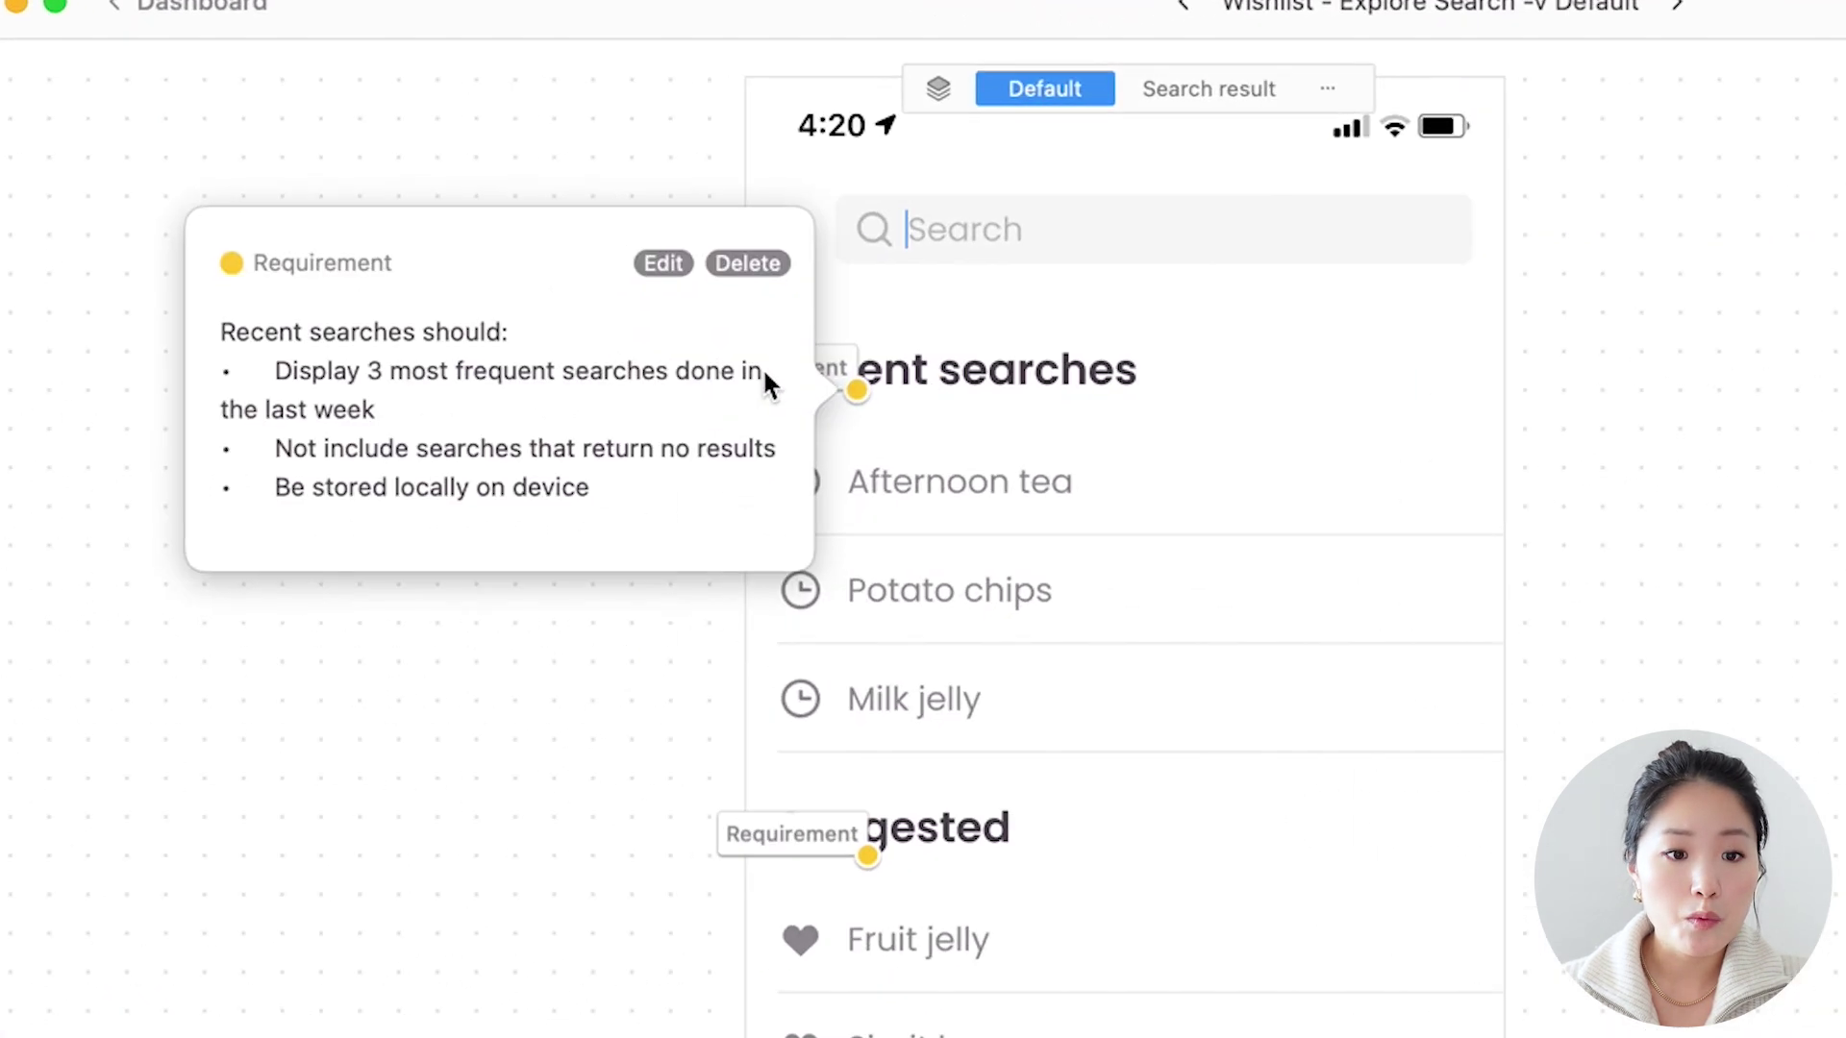